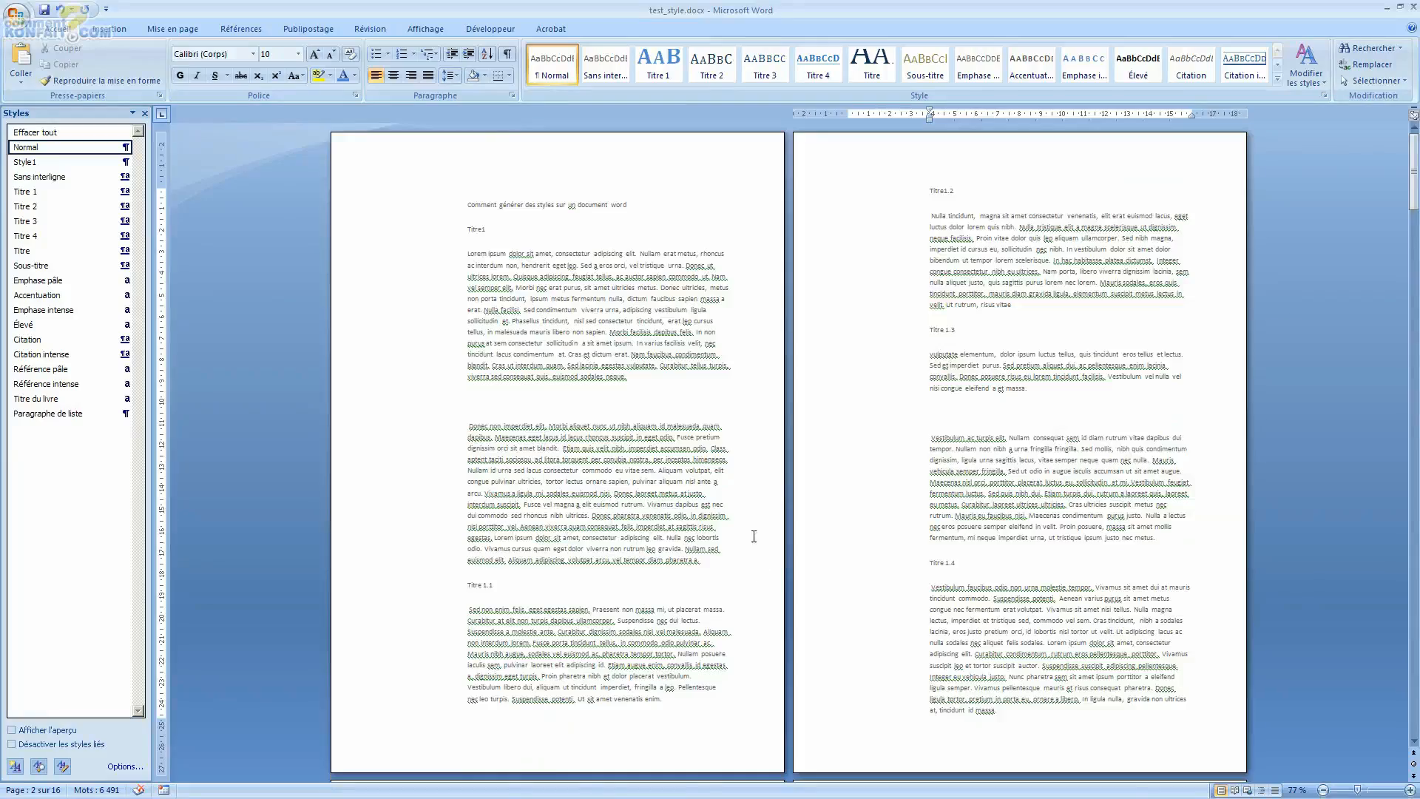
- Look through the document's unformatted headings and body text
{"action": "scroll", "coordinate": [754, 536], "scroll_direction": "down", "scroll_amount": 15}
{"action": "scroll", "coordinate": [797, 497], "scroll_direction": "down", "scroll_amount": 7}
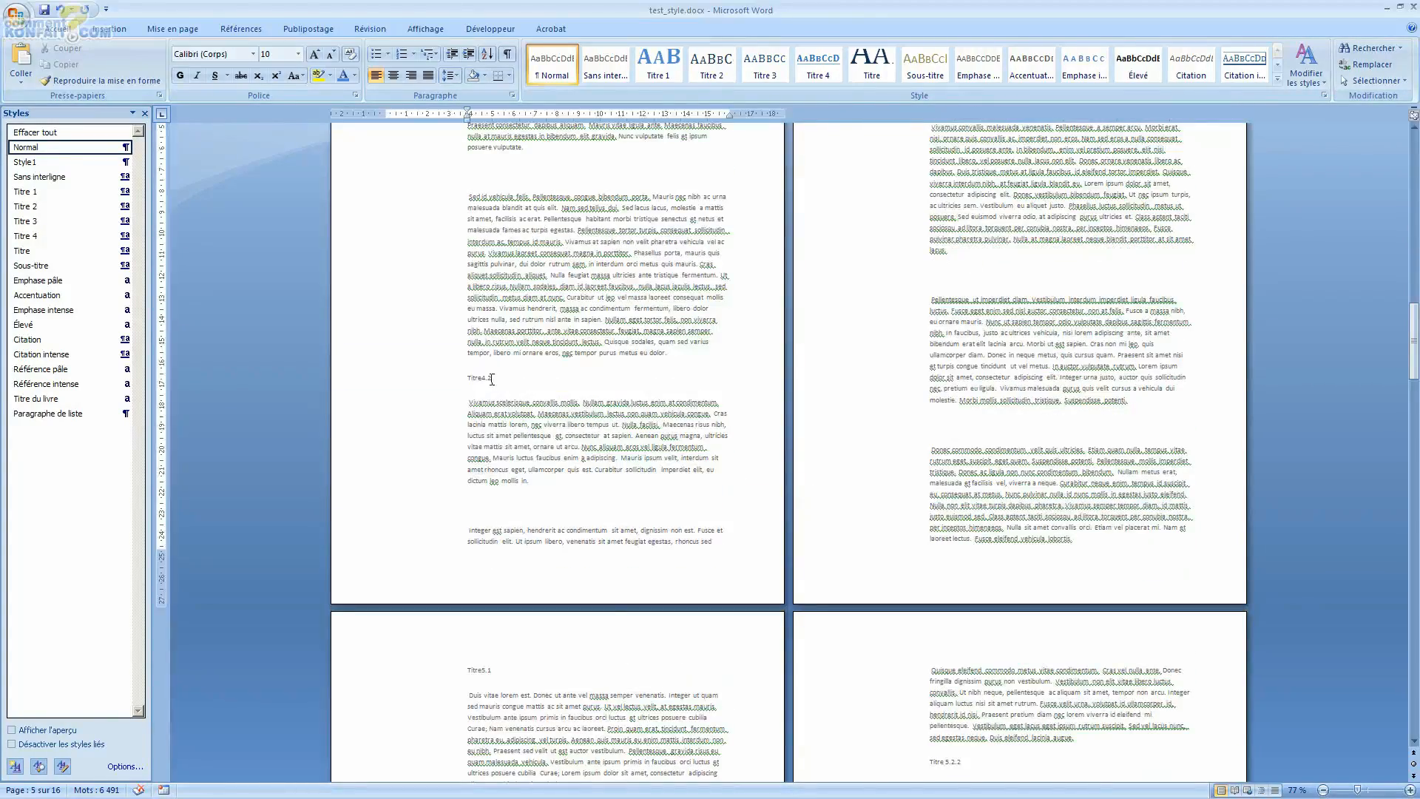
{"action": "scroll", "coordinate": [753, 362], "scroll_direction": "up", "scroll_amount": 3}
{"action": "left_click", "coordinate": [904, 288]}
{"action": "left_click", "coordinate": [450, 565]}
{"action": "scroll", "coordinate": [911, 601], "scroll_direction": "down", "scroll_amount": 7}
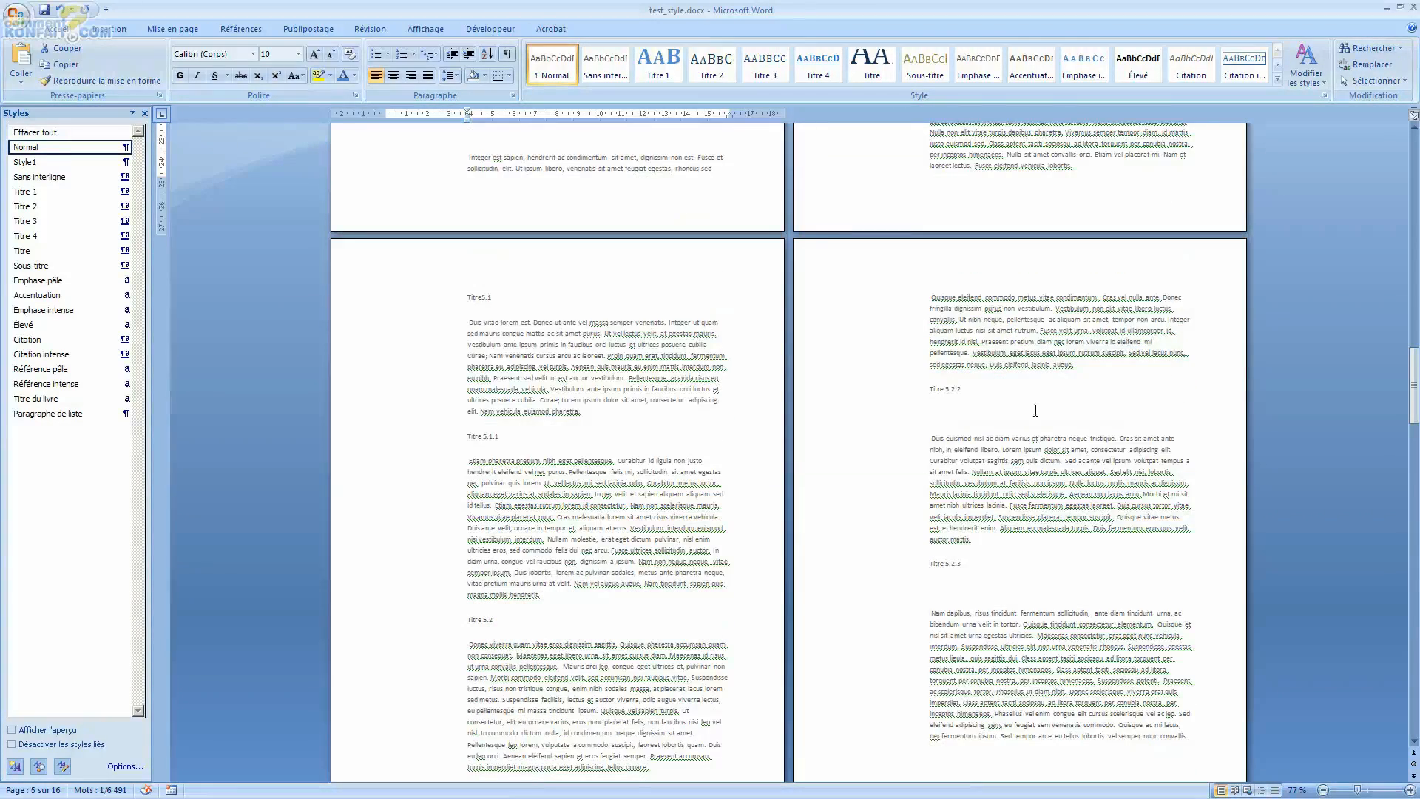
{"action": "scroll", "coordinate": [950, 568], "scroll_direction": "up", "scroll_amount": 10}
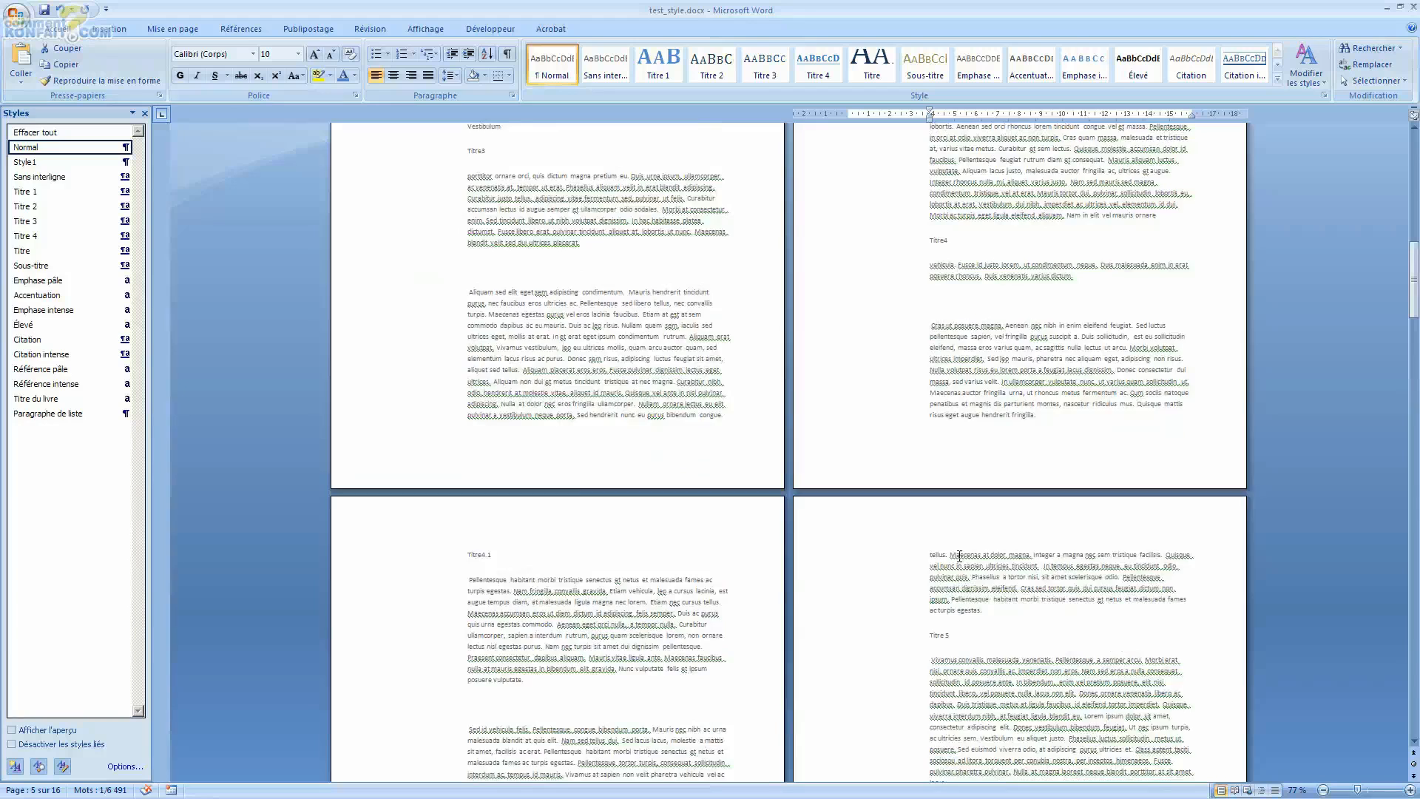
{"action": "scroll", "coordinate": [959, 556], "scroll_direction": "up", "scroll_amount": 6}
- Insert the predefined Classique cover page at the start of the document
{"action": "left_click", "coordinate": [471, 205]}
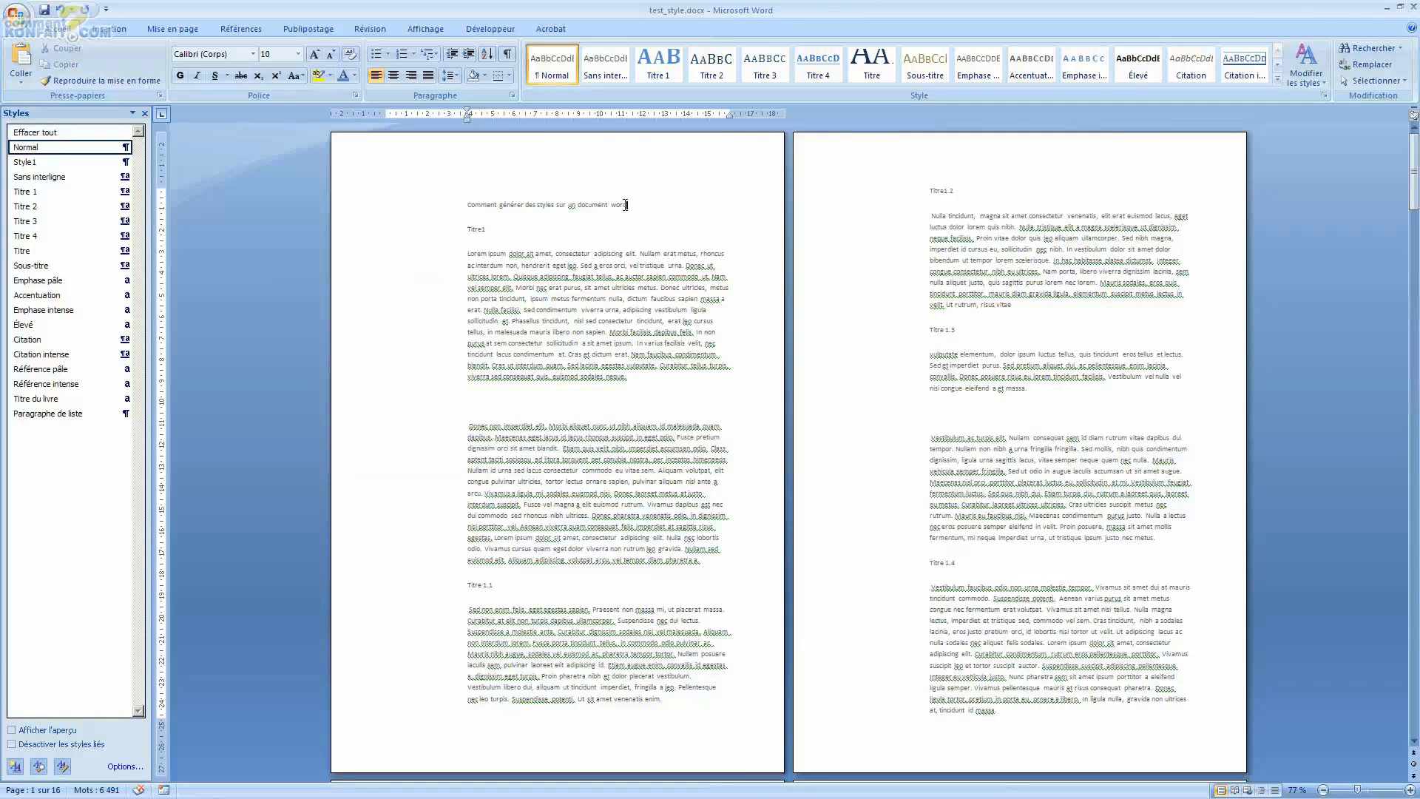
{"action": "left_click", "coordinate": [93, 30]}
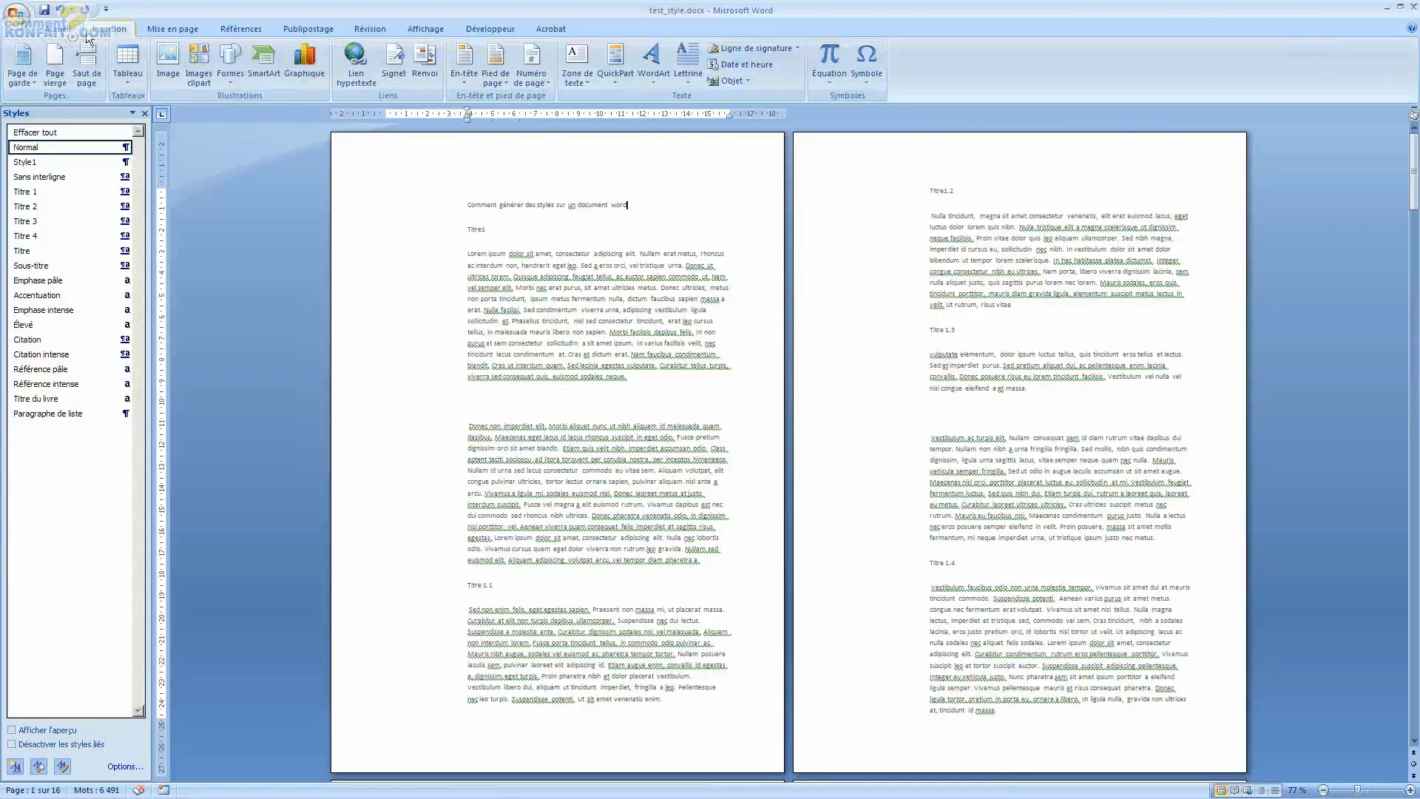
{"action": "left_click", "coordinate": [23, 67]}
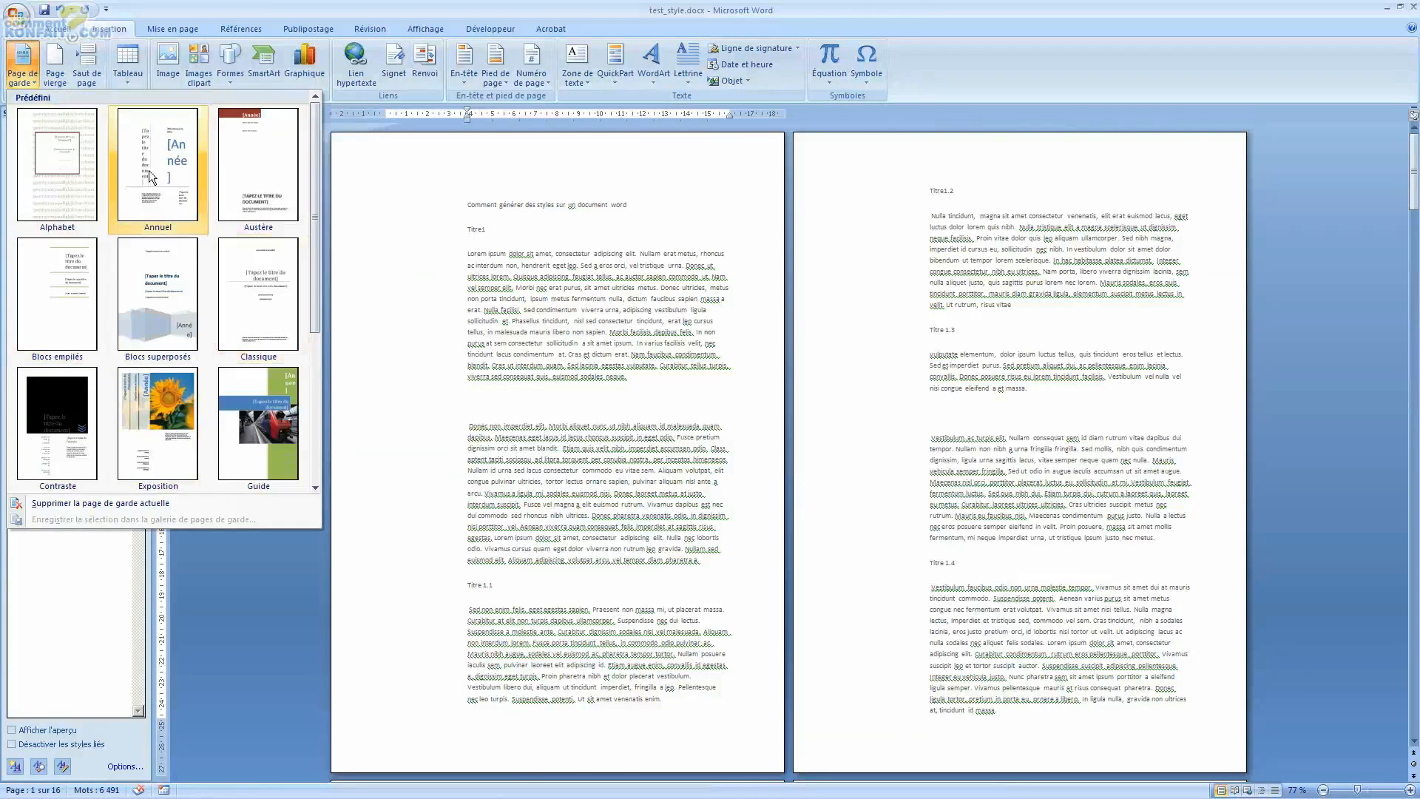
{"action": "left_click", "coordinate": [272, 334]}
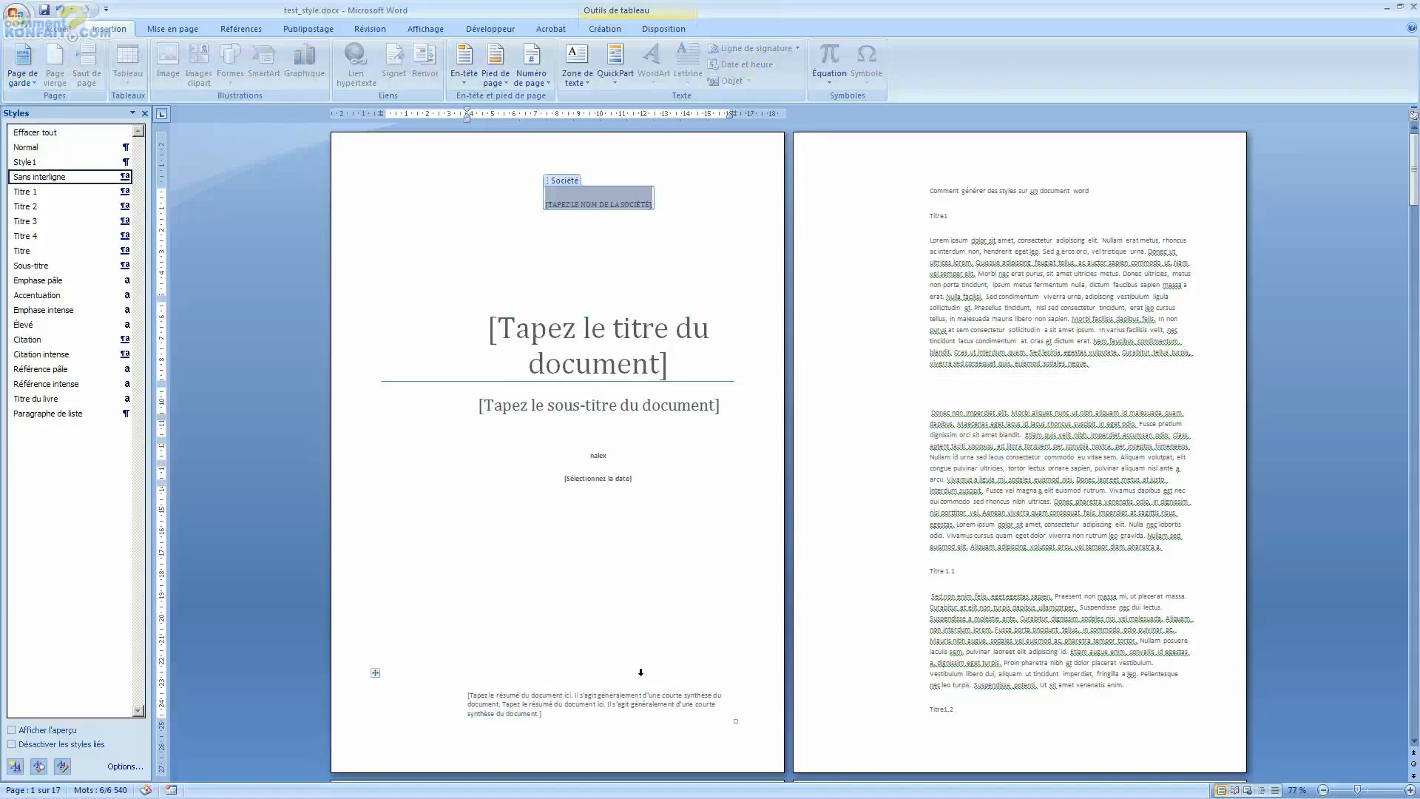
- Copy the line "Comment générer des styles sur un document word" above the Titre1 heading and delete it from the body
{"action": "triple_click", "coordinate": [1035, 194]}
{"action": "key", "text": "ctrl+c"}
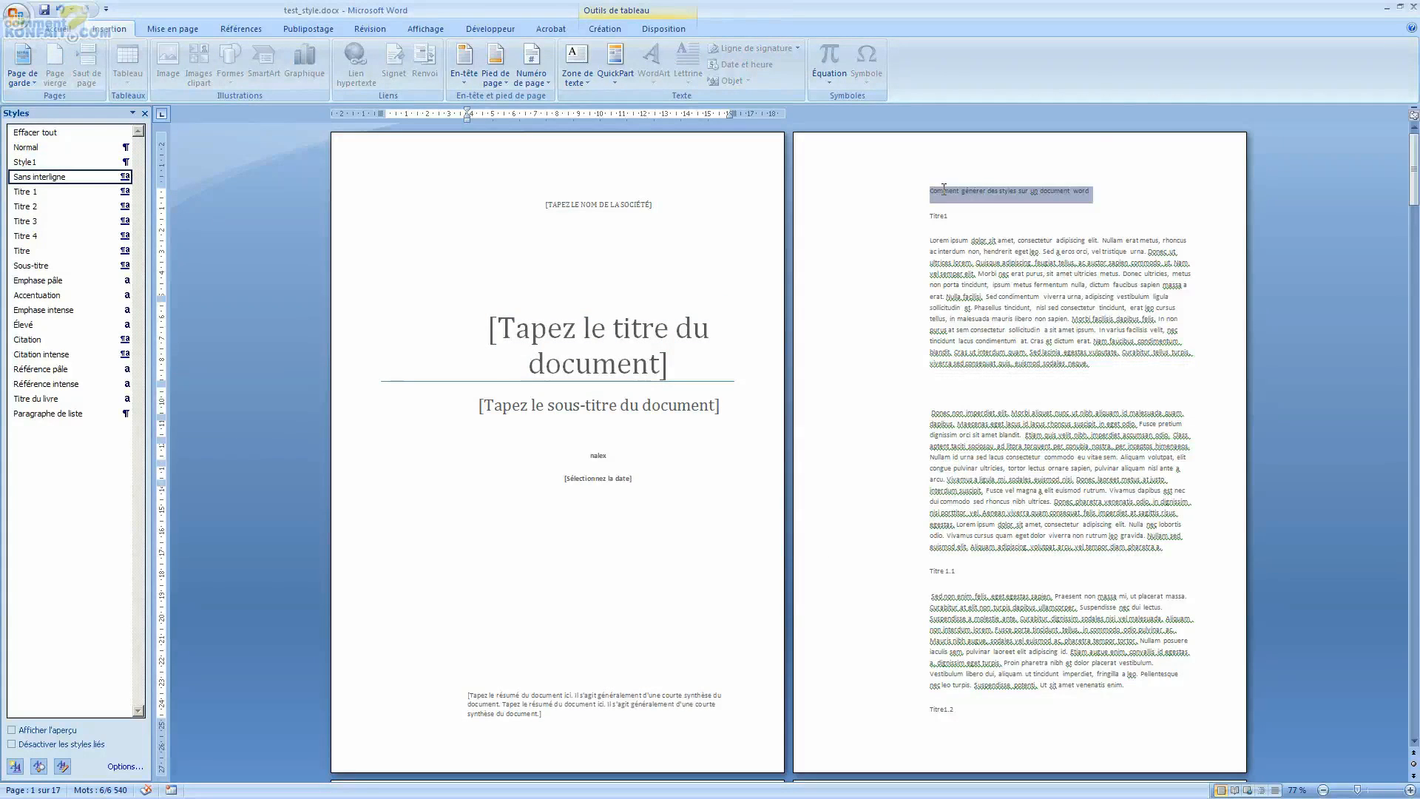
{"action": "key", "text": "Delete"}
- Try to paste the copied line into the cover page's title placeholder
{"action": "left_click", "coordinate": [507, 316]}
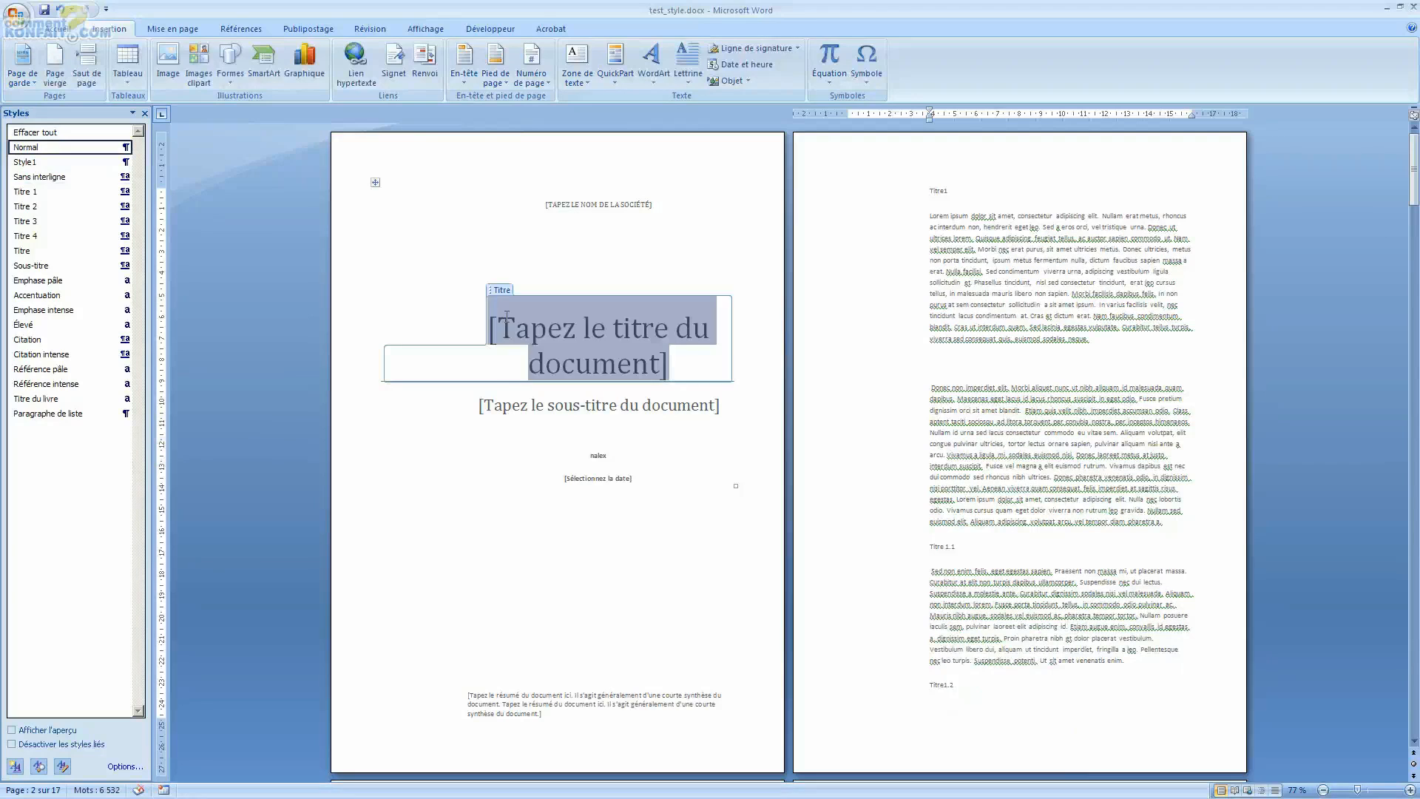
{"action": "key", "text": "ctrl+v"}
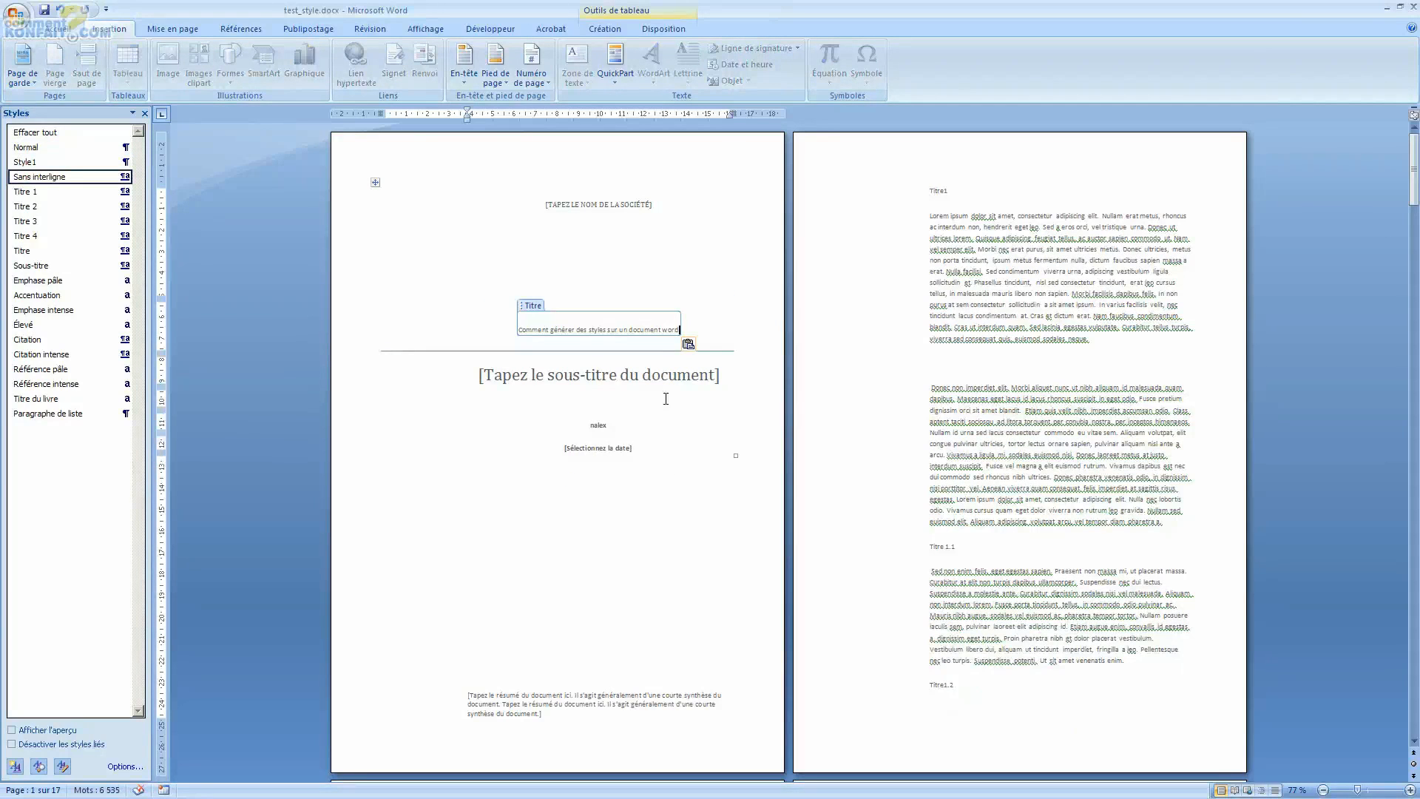
{"action": "key", "text": "ctrl+z"}
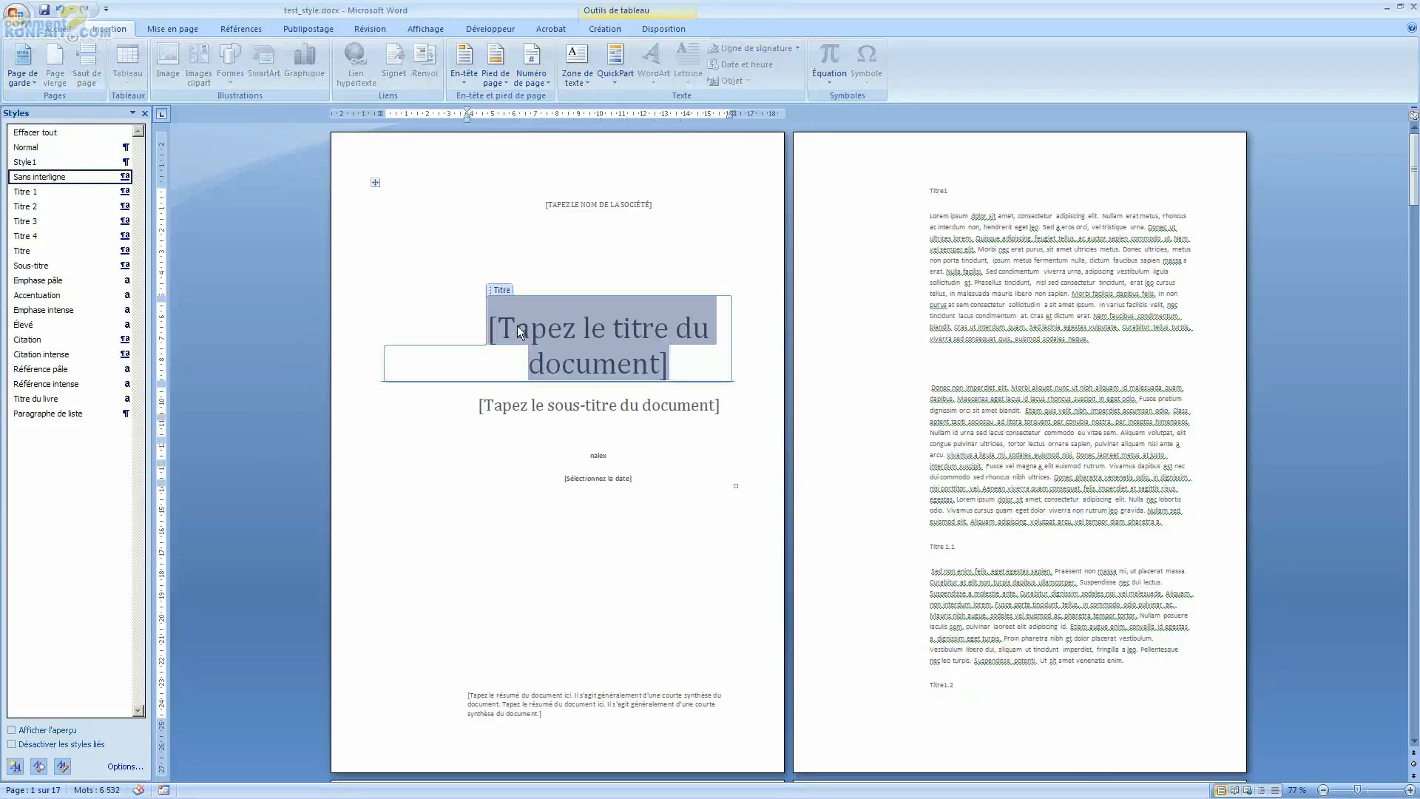
- Enter "Comment faire un document avec des style prédéfinis" as the cover page title
{"action": "type", "text": "COmme"}
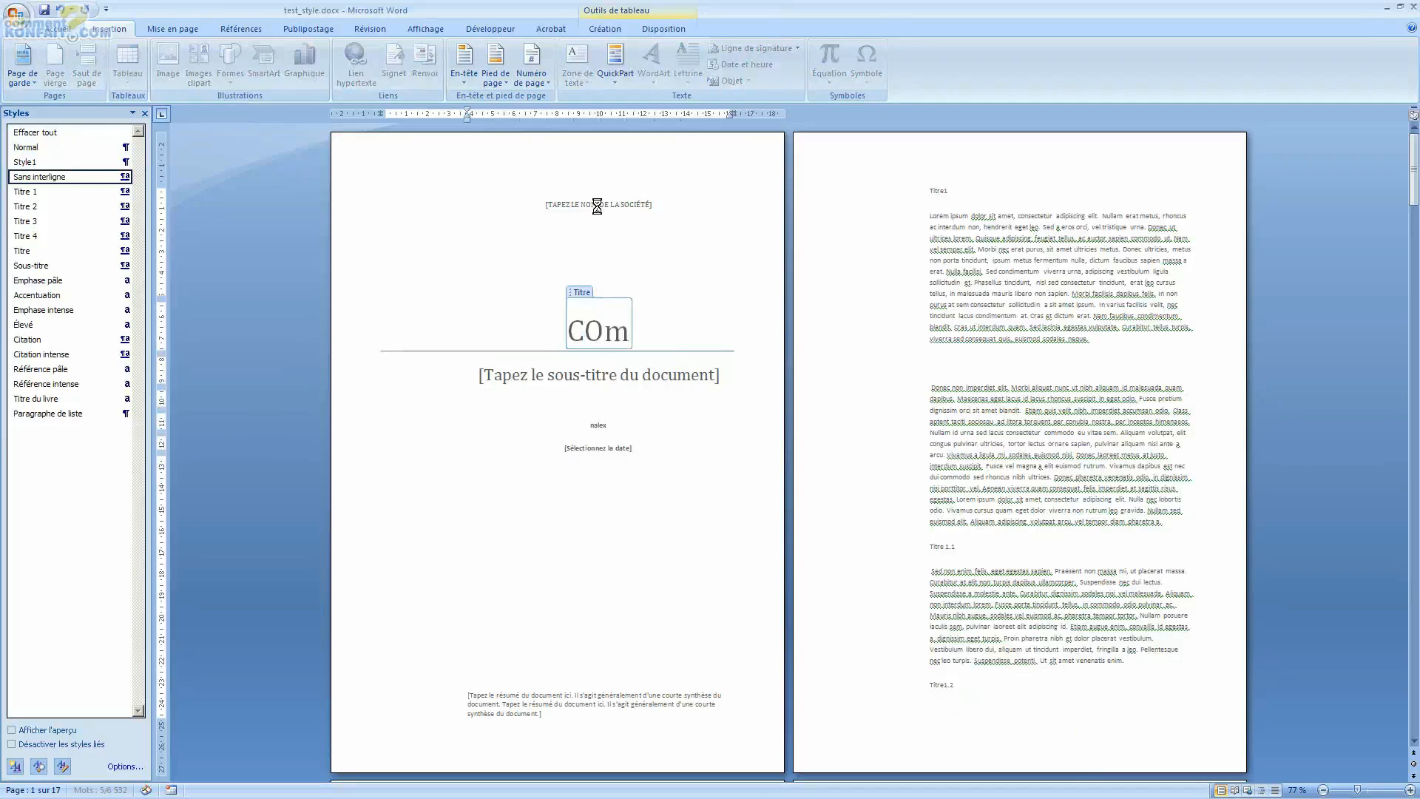
{"action": "key", "text": "BackSpace"}
{"action": "key", "text": "BackSpace"}
{"action": "key", "text": "BackSpace"}
{"action": "key", "text": "BackSpace"}
{"action": "type", "text": "omment faire "}
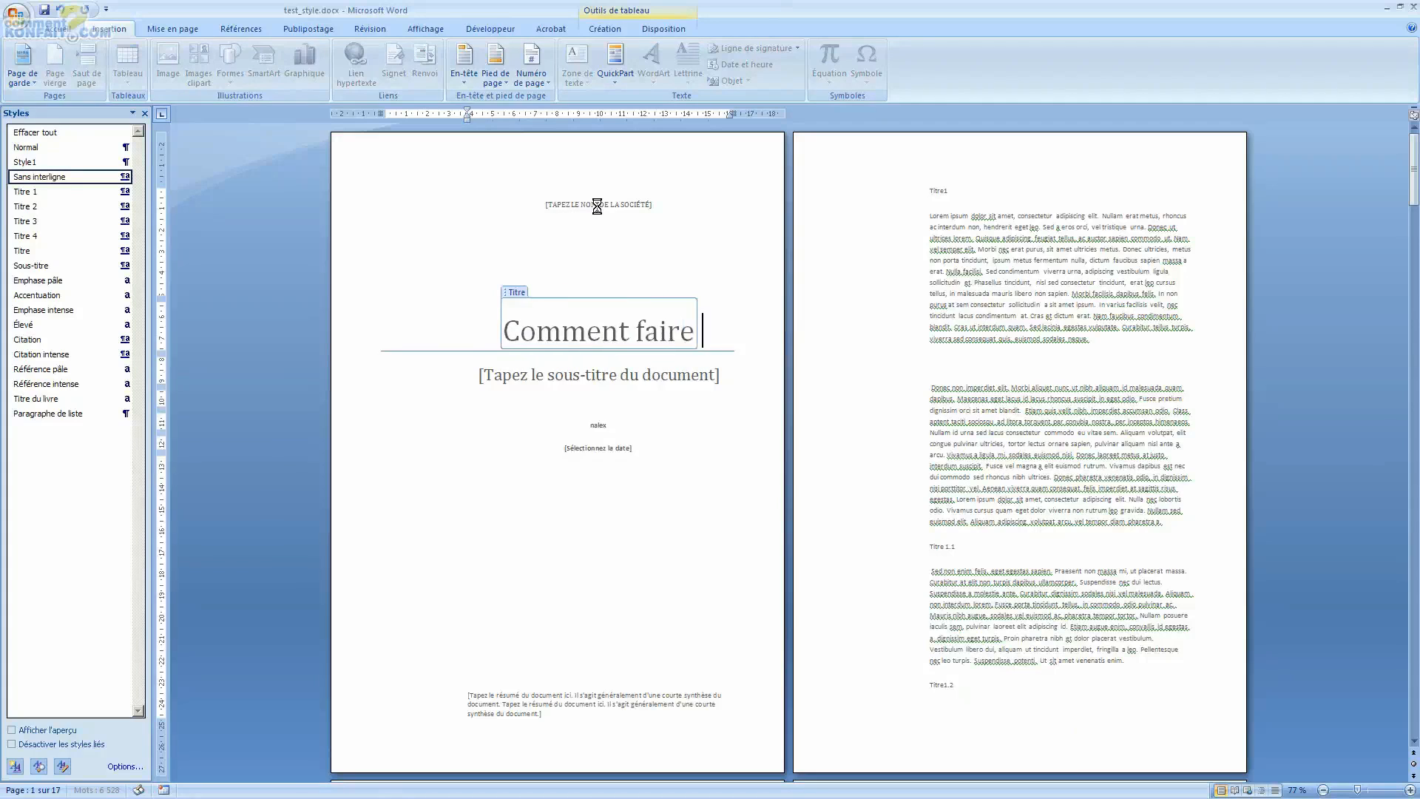
{"action": "type", "text": "un document a"}
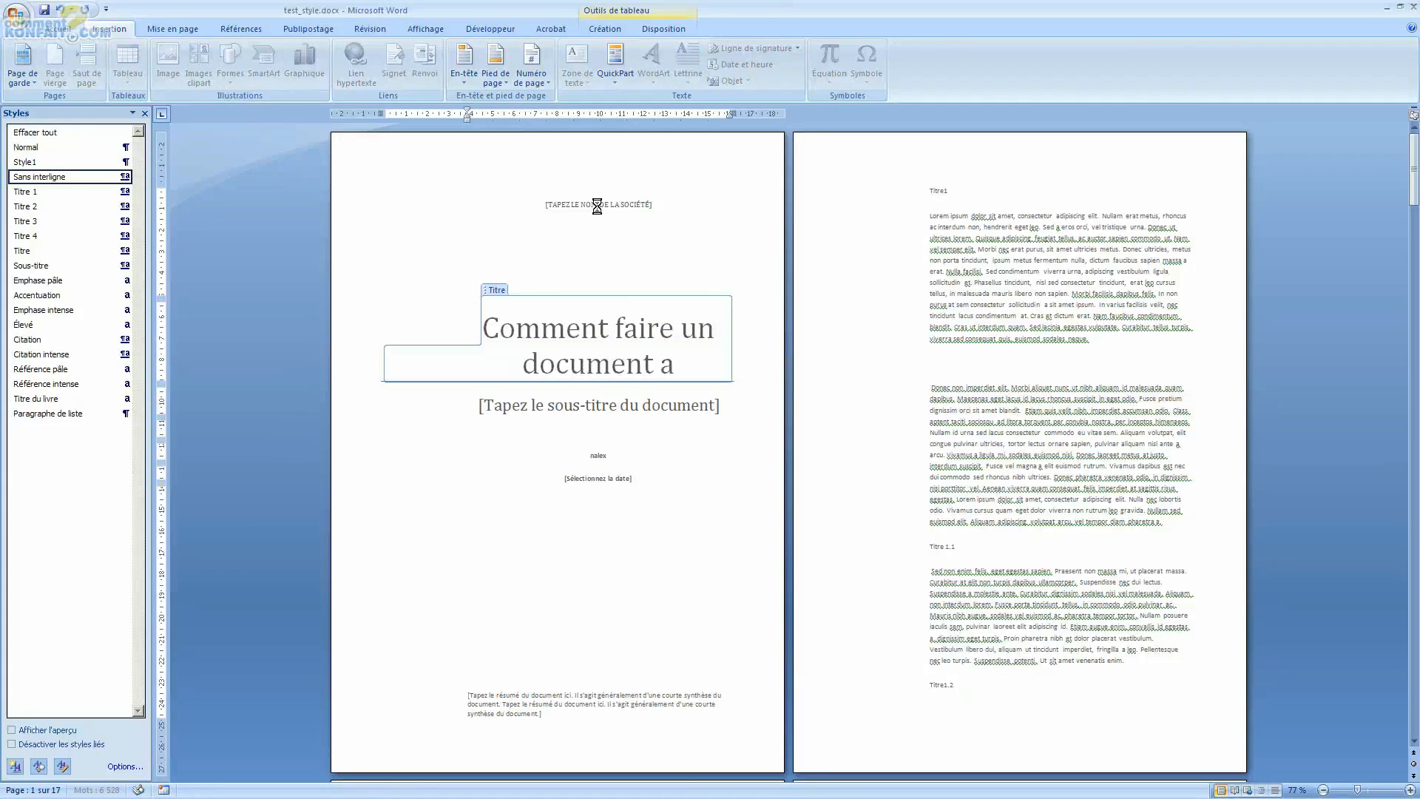
{"action": "type", "text": "vec des style"}
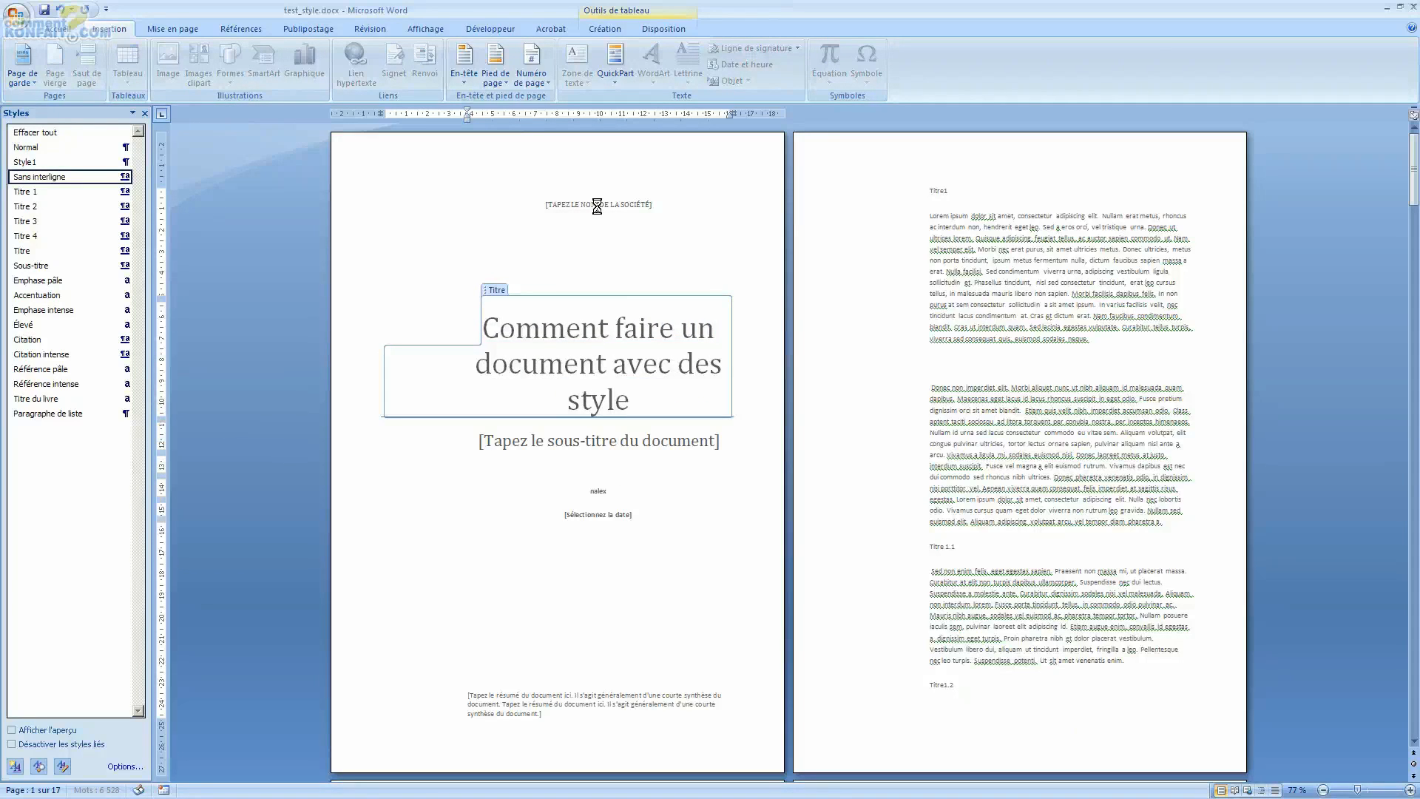
{"action": "type", "text": " prédéfin"}
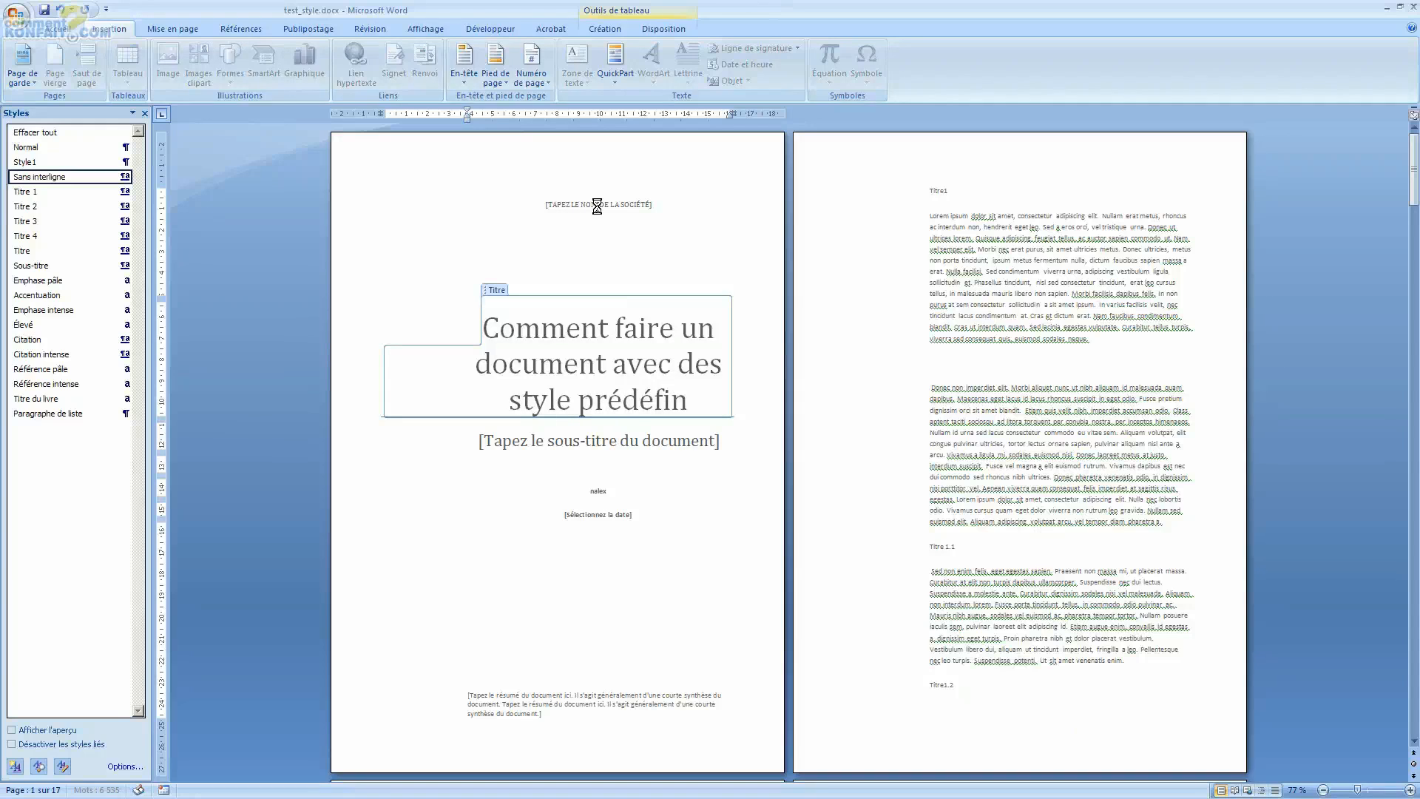
{"action": "type", "text": "is"}
{"action": "left_click", "coordinate": [605, 490]}
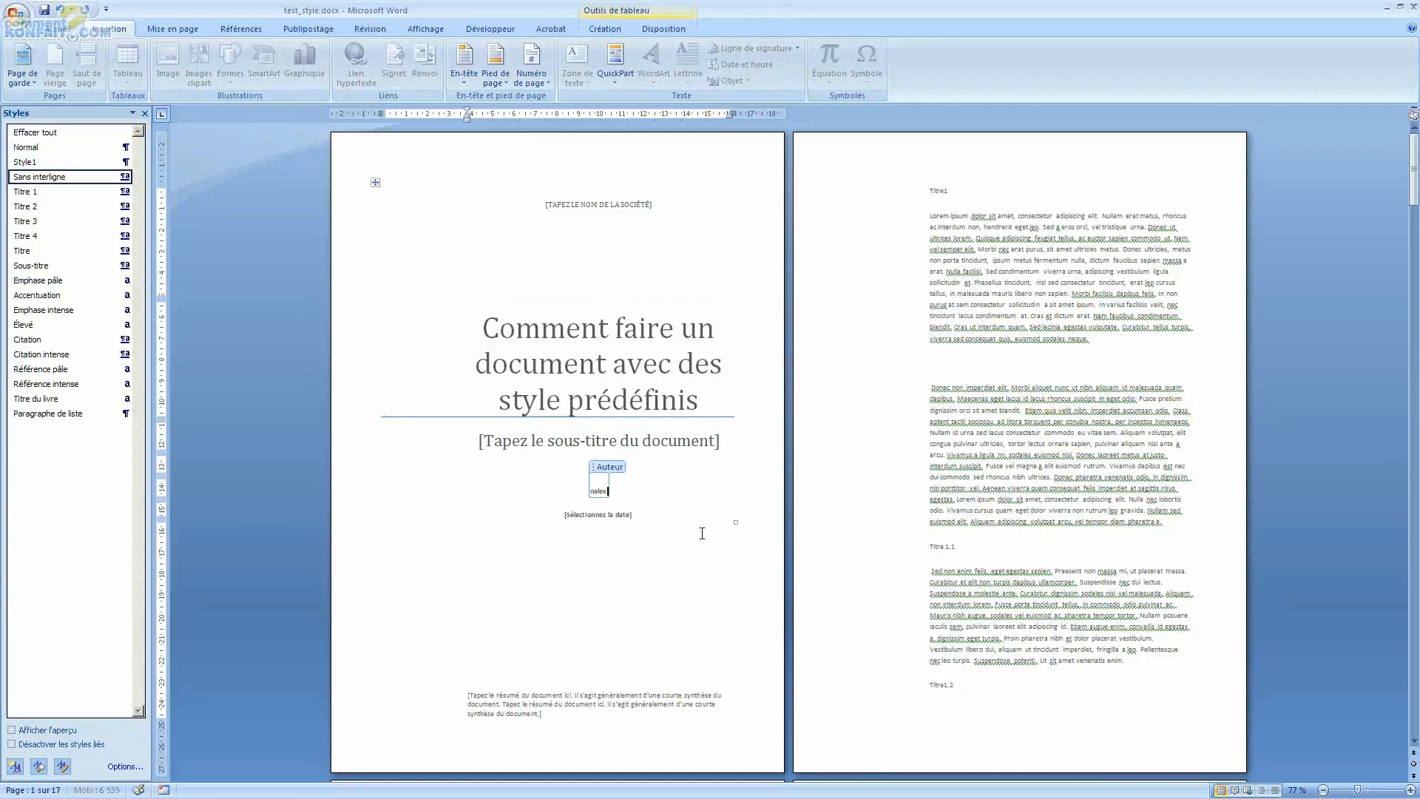
{"action": "left_click", "coordinate": [899, 322]}
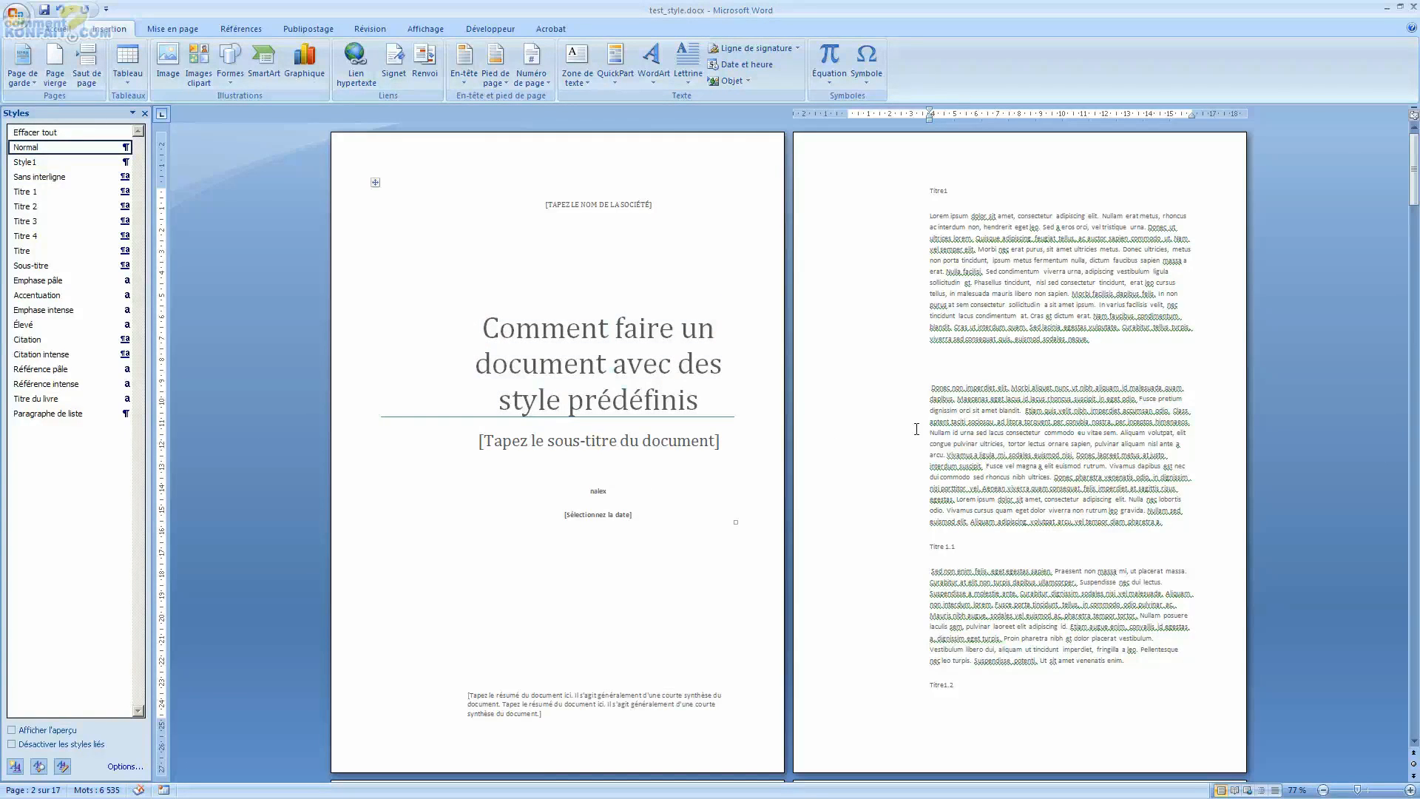
- Correct "style" to "styles" in the cover page title
{"action": "left_click", "coordinate": [554, 403]}
{"action": "type", "text": "s"}
{"action": "left_click", "coordinate": [987, 437]}
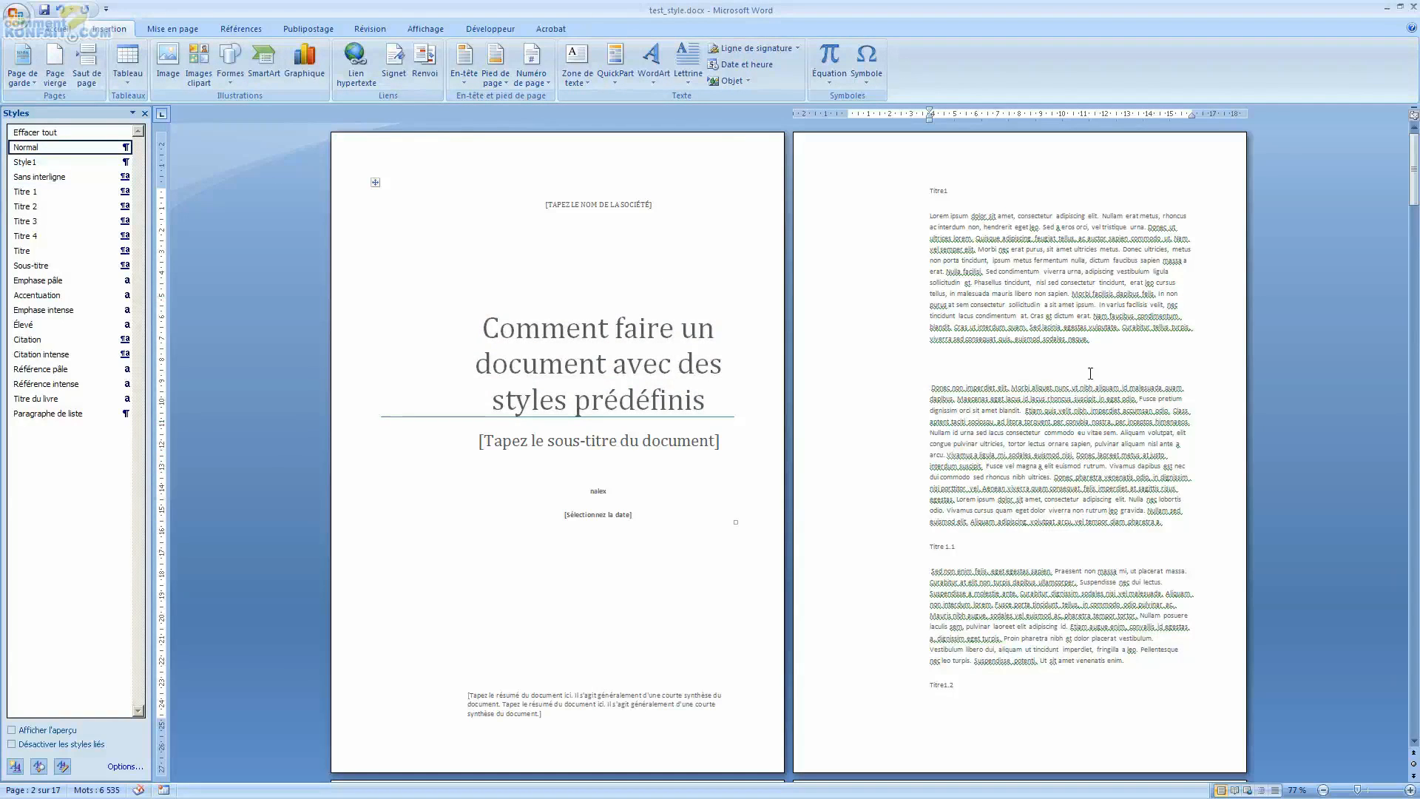
- Apply the Élégant style set to the document
{"action": "scroll", "coordinate": [965, 501], "scroll_direction": "down", "scroll_amount": 6}
{"action": "scroll", "coordinate": [1001, 301], "scroll_direction": "up", "scroll_amount": 6}
{"action": "left_click", "coordinate": [1172, 324]}
{"action": "left_click", "coordinate": [59, 30]}
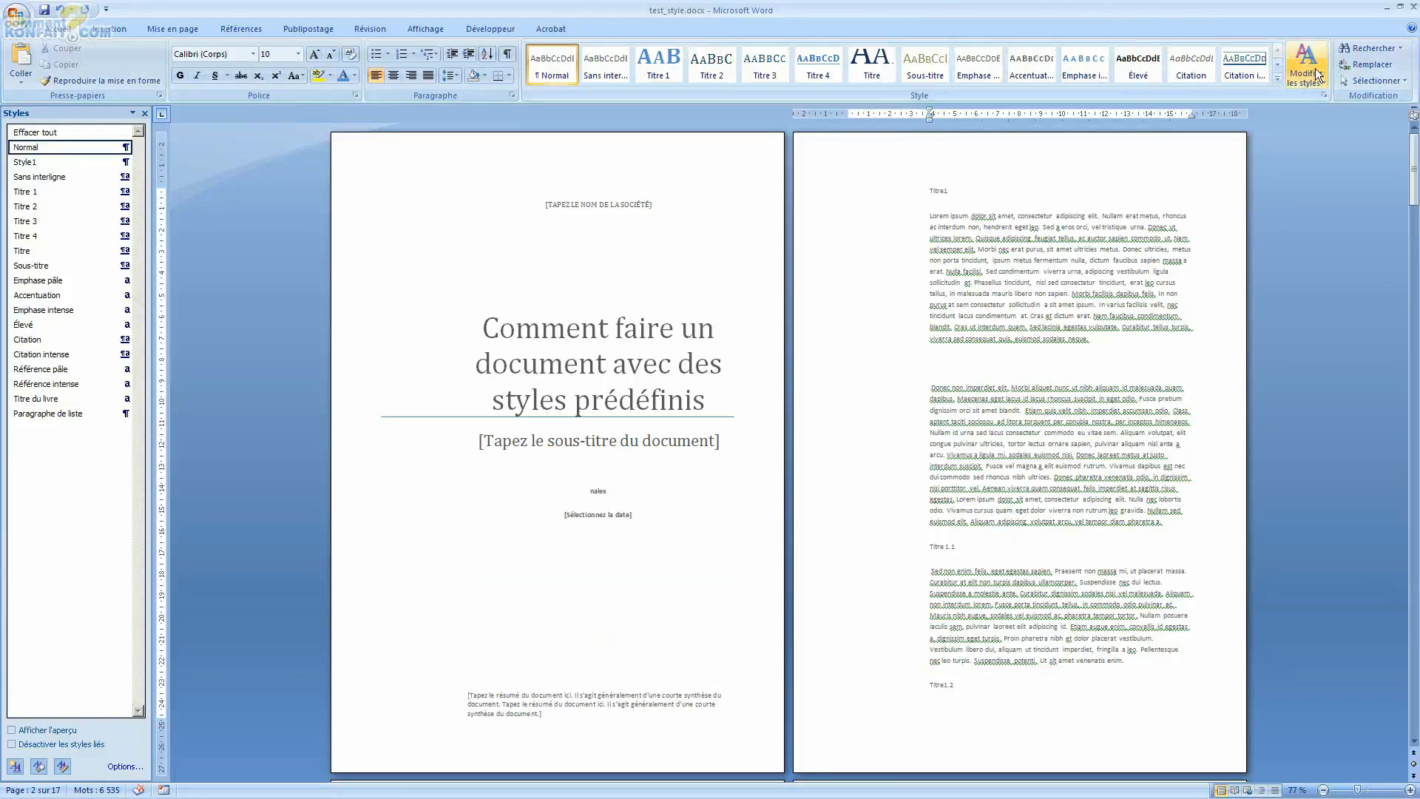
{"action": "left_click", "coordinate": [1314, 75]}
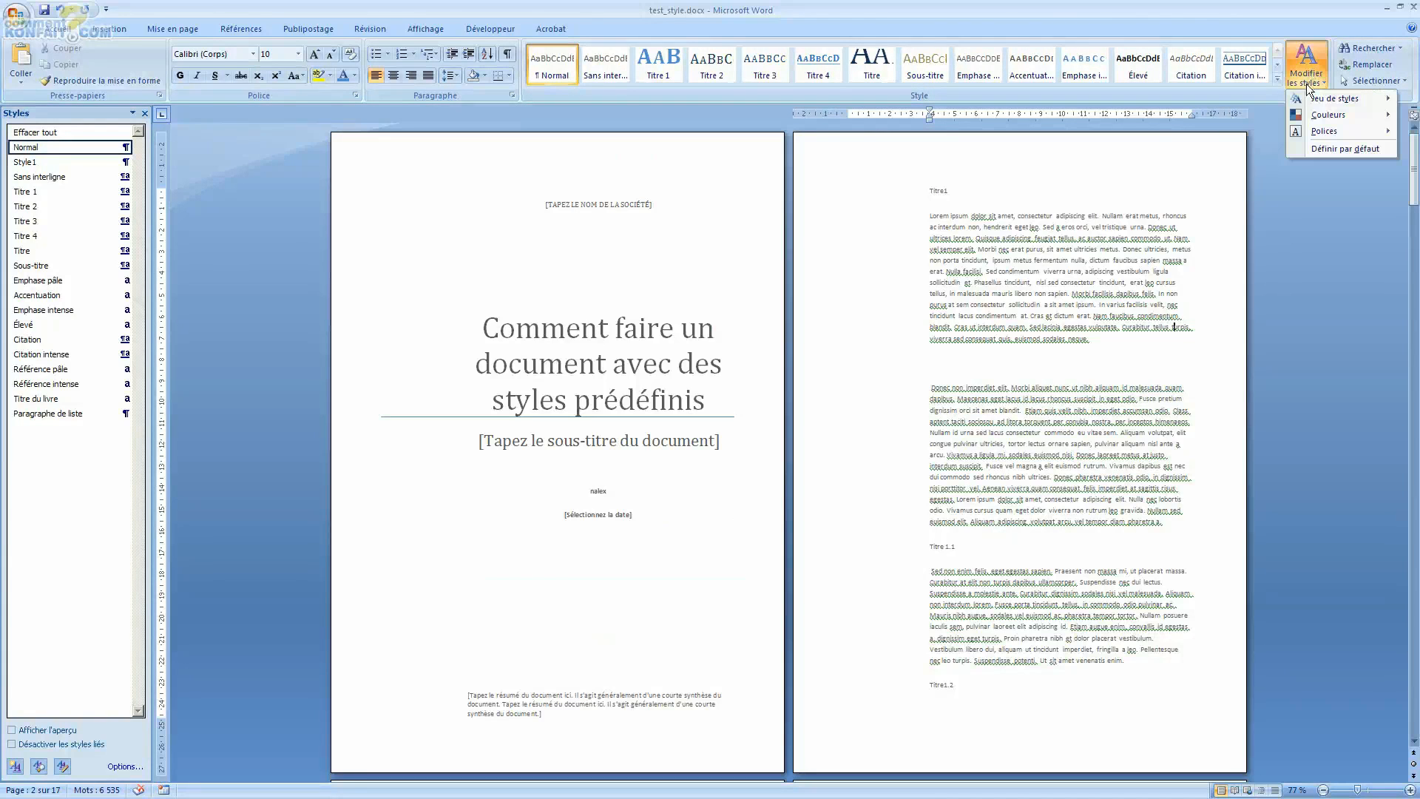
{"action": "mouse_move", "coordinate": [1315, 100]}
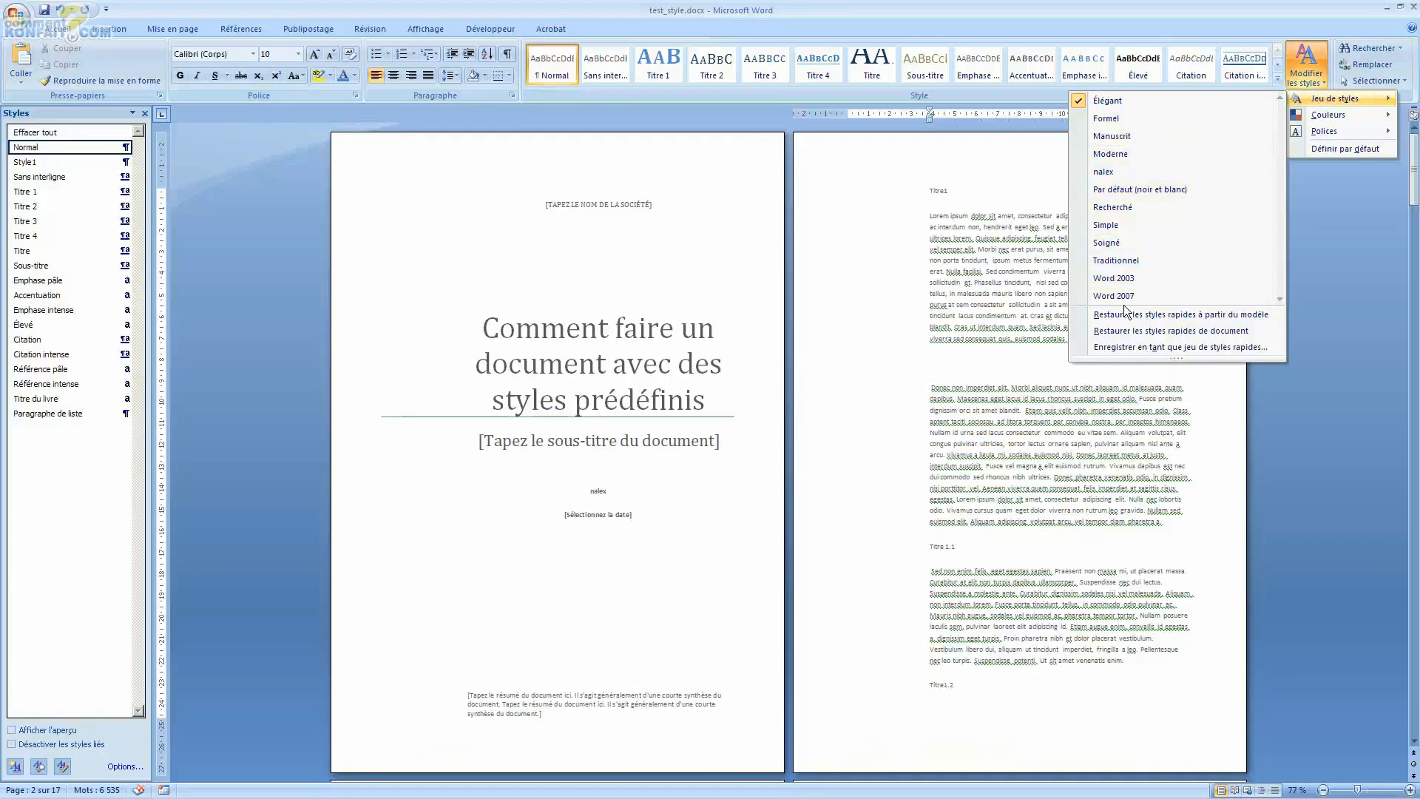
{"action": "left_click", "coordinate": [1139, 101]}
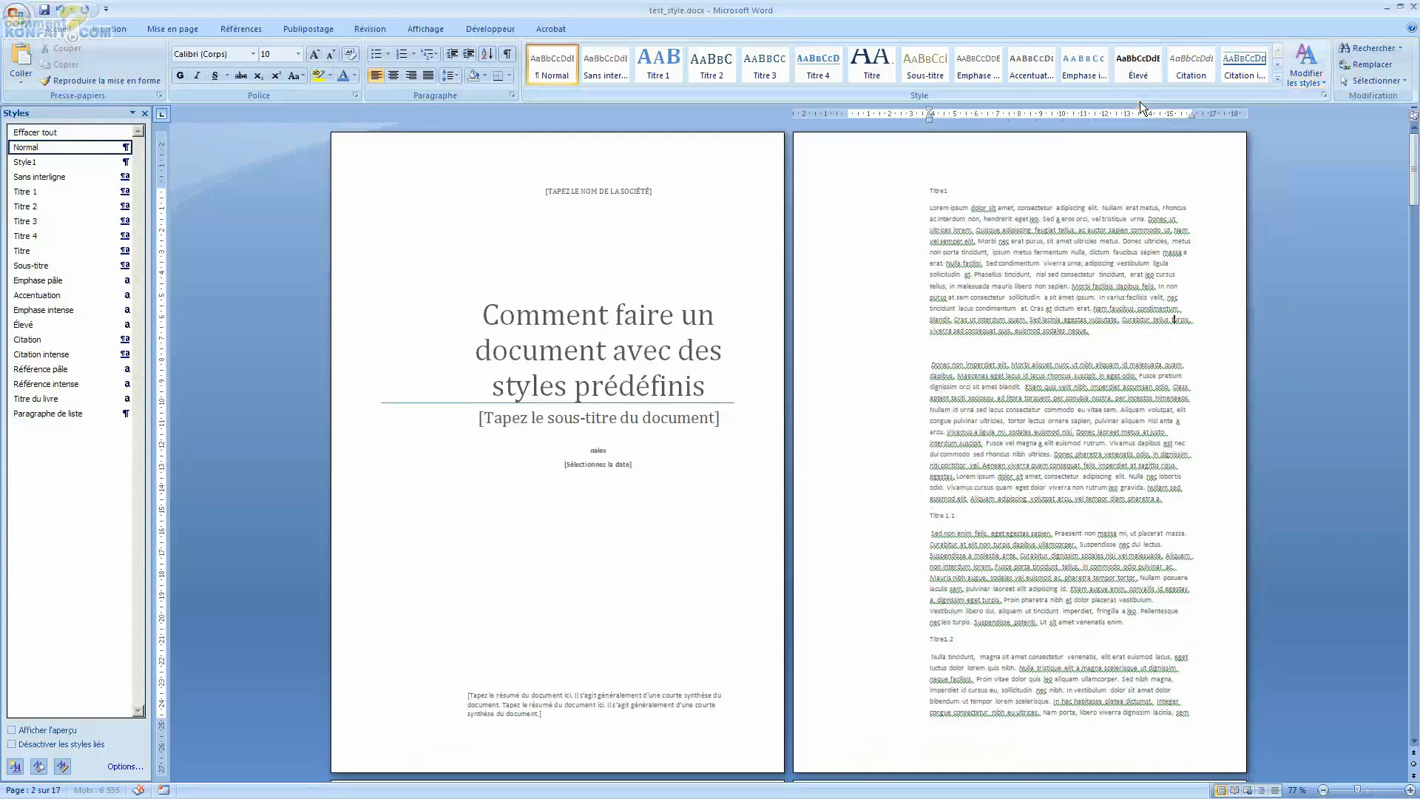
- Apply the Titre 1 style to the "Titre1" heading on the first page after the cover
{"action": "left_click", "coordinate": [1366, 790]}
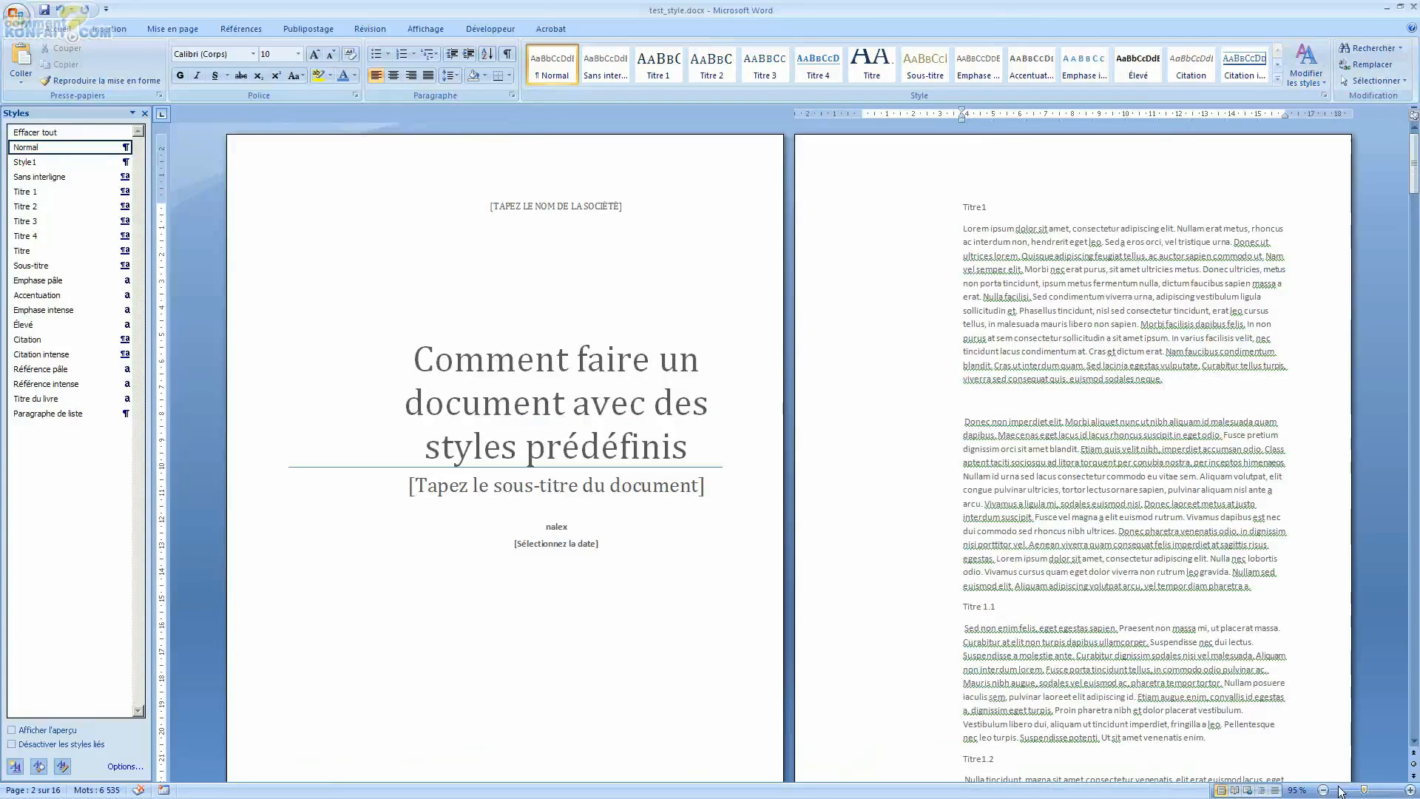
{"action": "left_click", "coordinate": [1366, 789]}
{"action": "left_click", "coordinate": [1369, 789]}
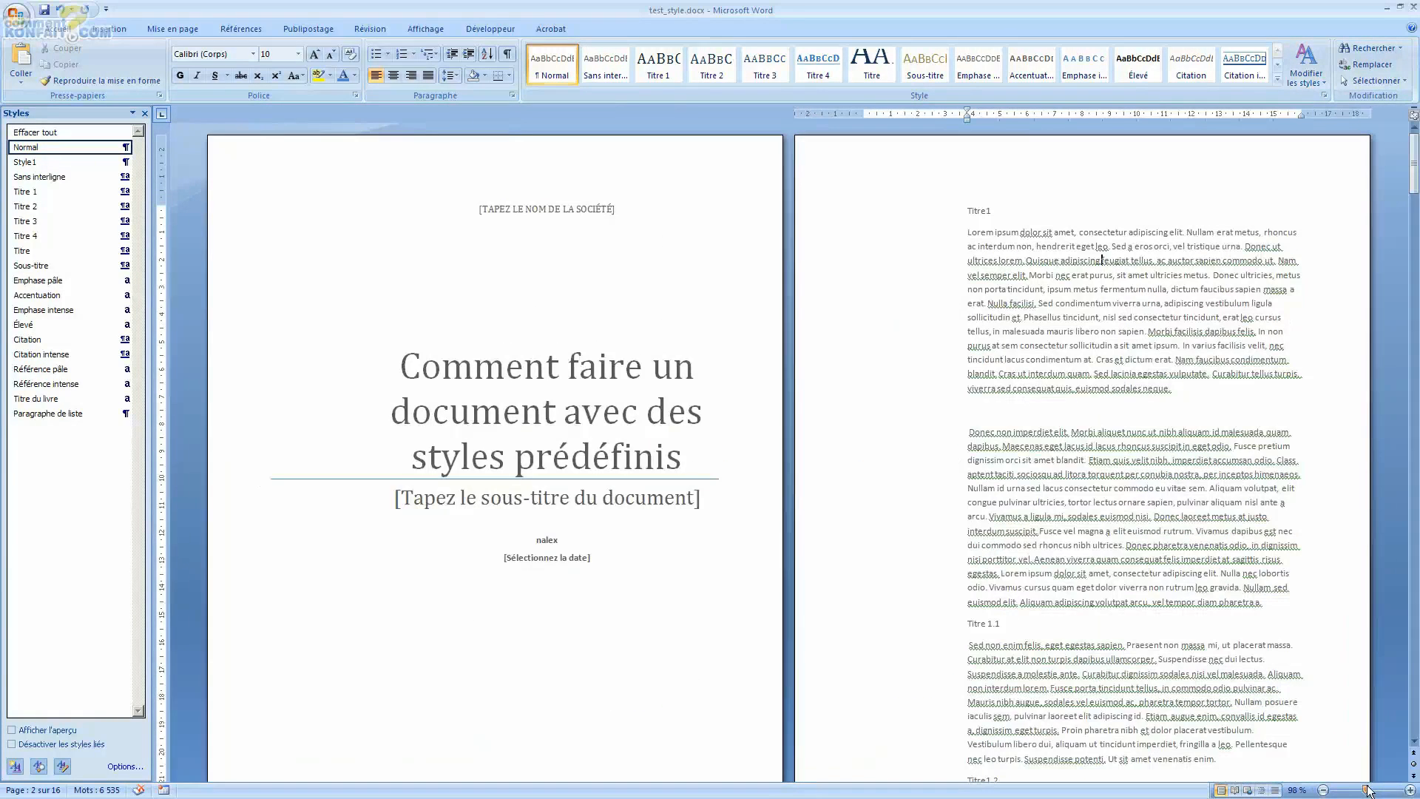
{"action": "scroll", "coordinate": [992, 263], "scroll_direction": "down", "scroll_amount": 8}
{"action": "scroll", "coordinate": [1027, 344], "scroll_direction": "up", "scroll_amount": 8}
{"action": "double_click", "coordinate": [975, 212]}
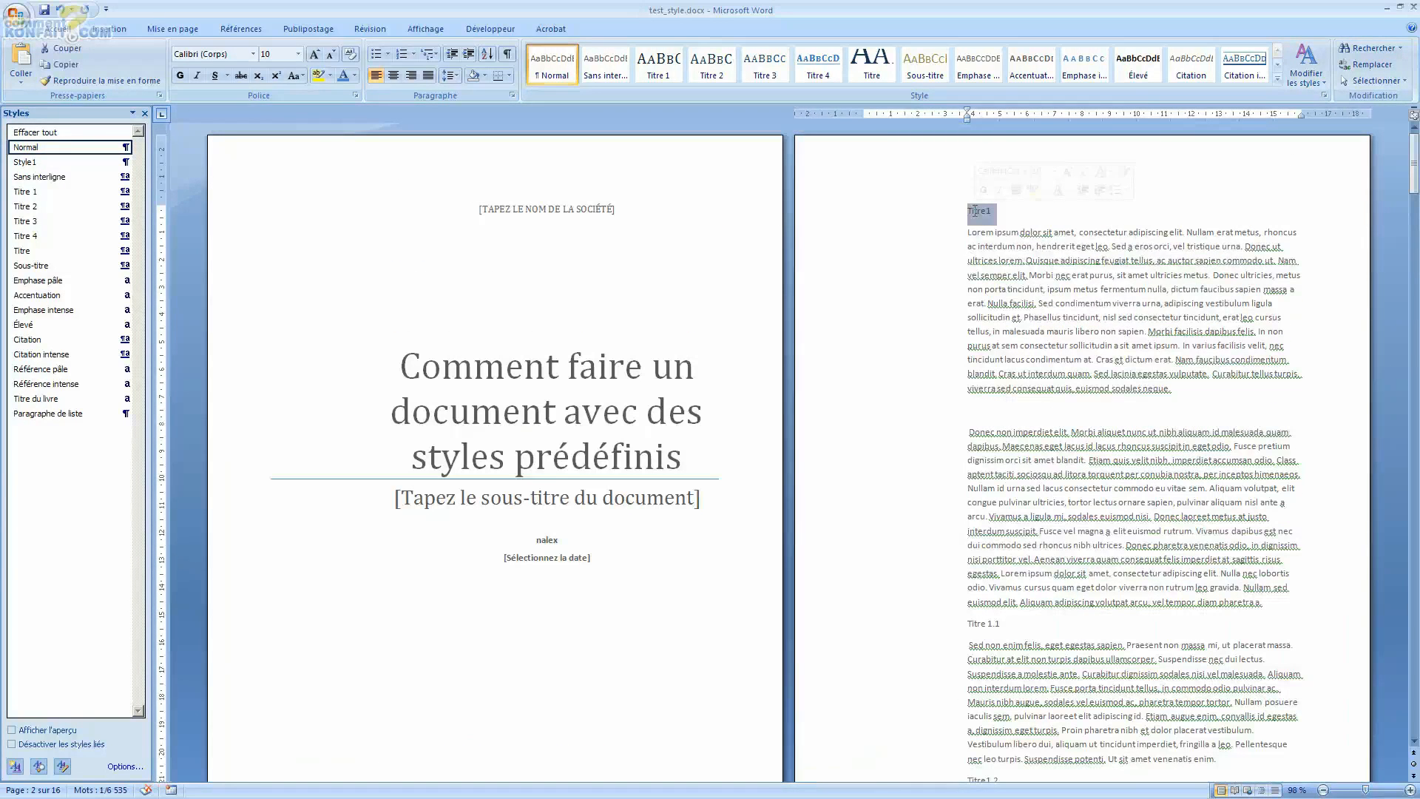
{"action": "key", "text": "ctrl+alt+1"}
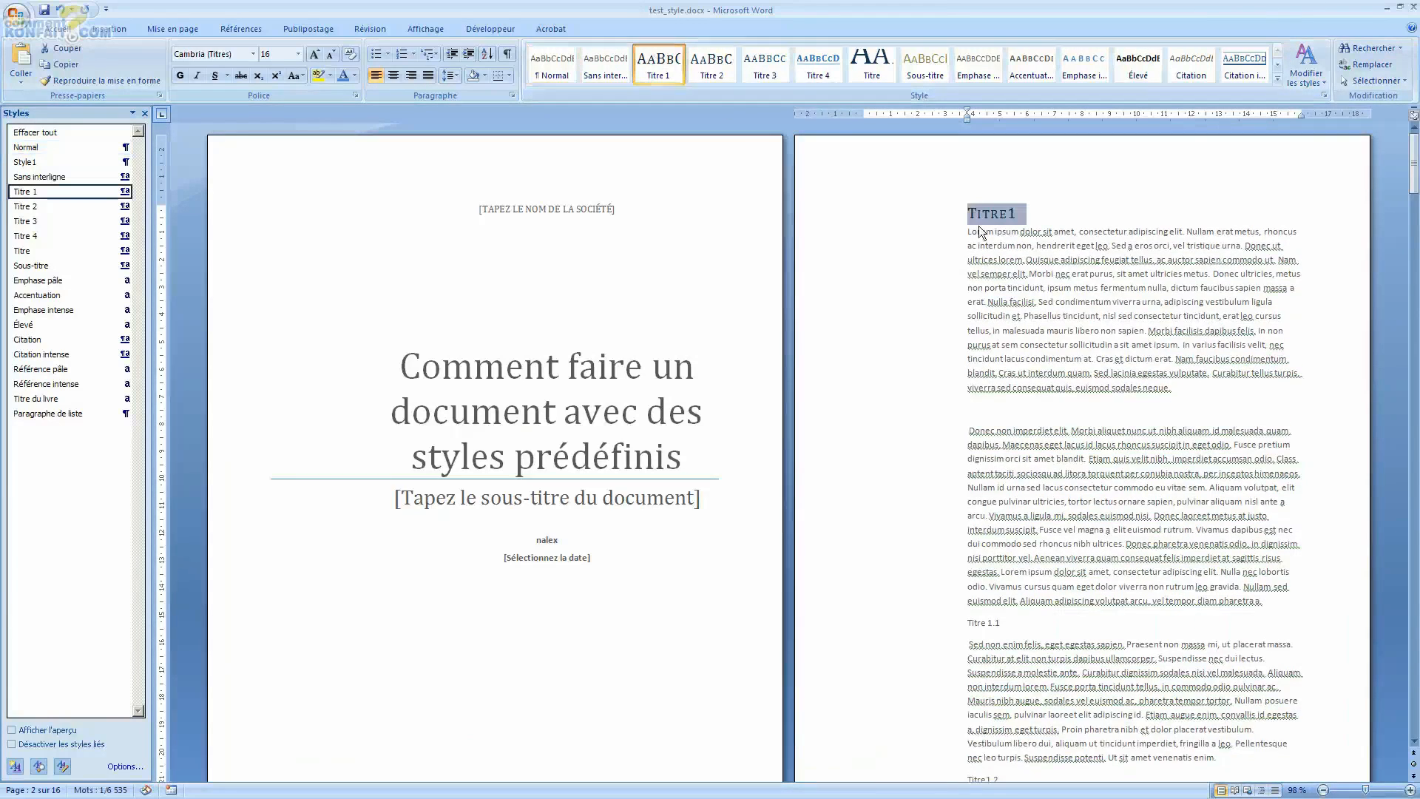
- Apply the Titre 2 style to the "Titre 1.1" and "Titre1.2" headings
{"action": "scroll", "coordinate": [960, 493], "scroll_direction": "down", "scroll_amount": 5}
{"action": "left_click_drag", "start_coordinate": [1001, 409], "coordinate": [954, 407]}
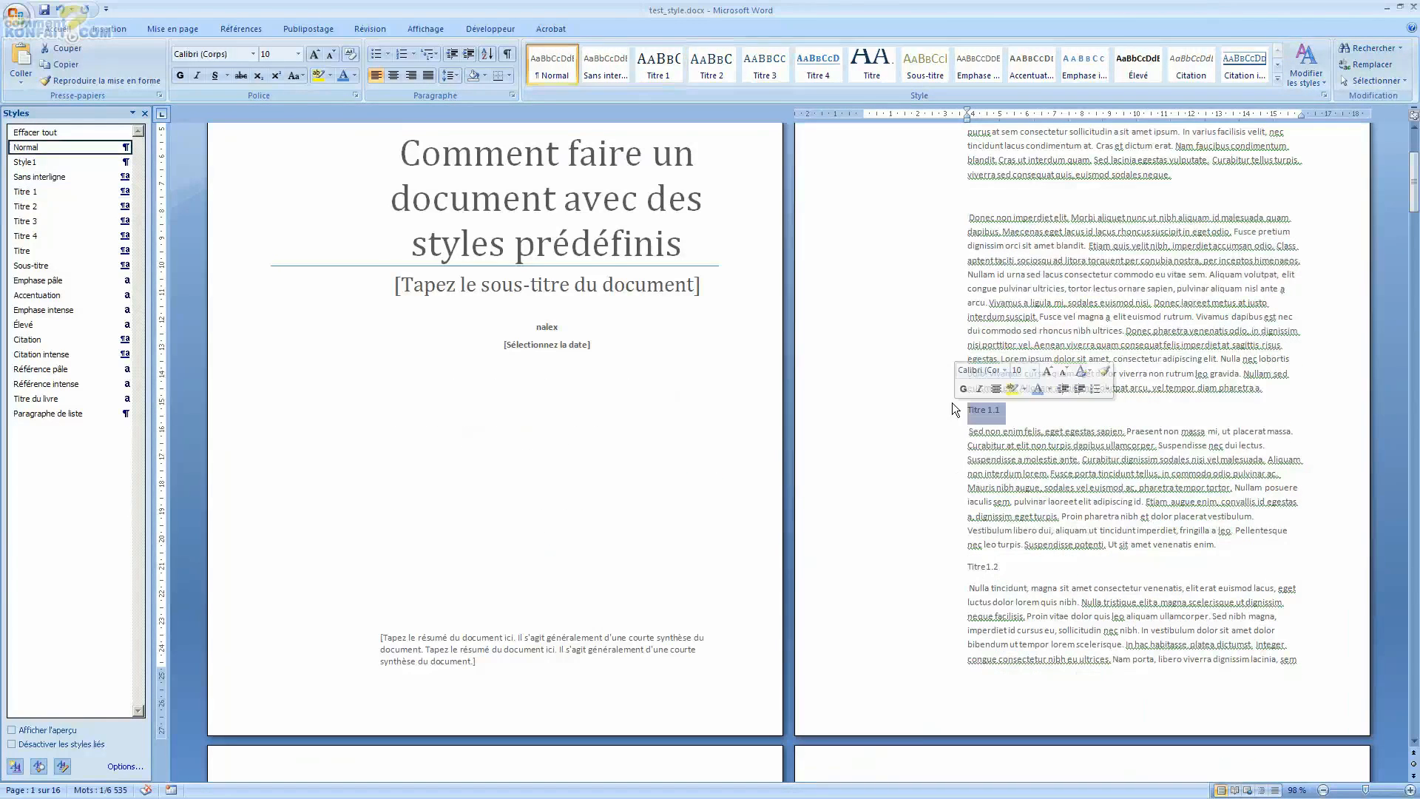
{"action": "left_click", "coordinate": [731, 59]}
{"action": "scroll", "coordinate": [944, 525], "scroll_direction": "down", "scroll_amount": 2}
{"action": "left_click_drag", "start_coordinate": [1005, 493], "coordinate": [963, 494]}
- Apply the Titre 2 style to the "Titre 1.3" and "Titre 1.4" headings
{"action": "scroll", "coordinate": [866, 491], "scroll_direction": "down", "scroll_amount": 10}
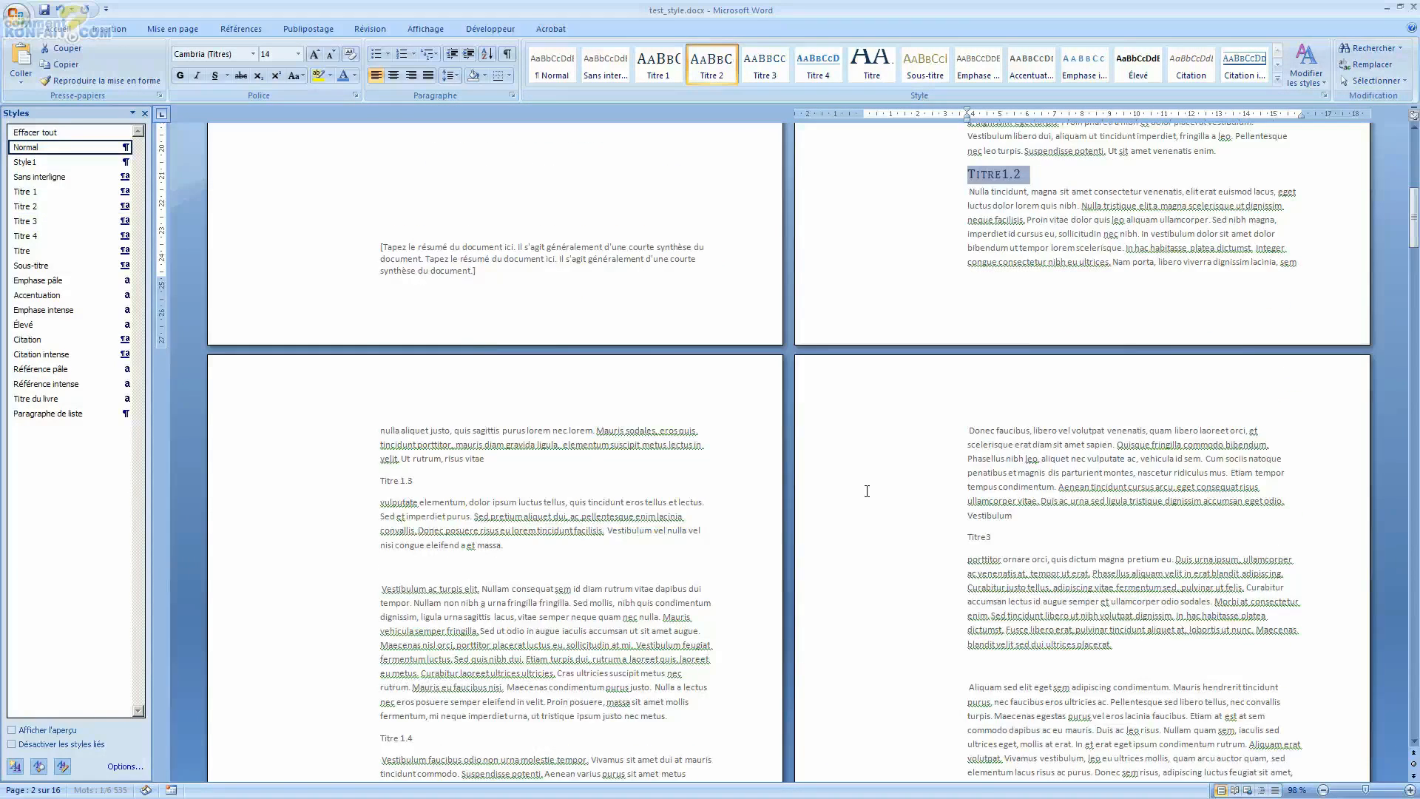
{"action": "left_click_drag", "start_coordinate": [424, 228], "coordinate": [380, 232]}
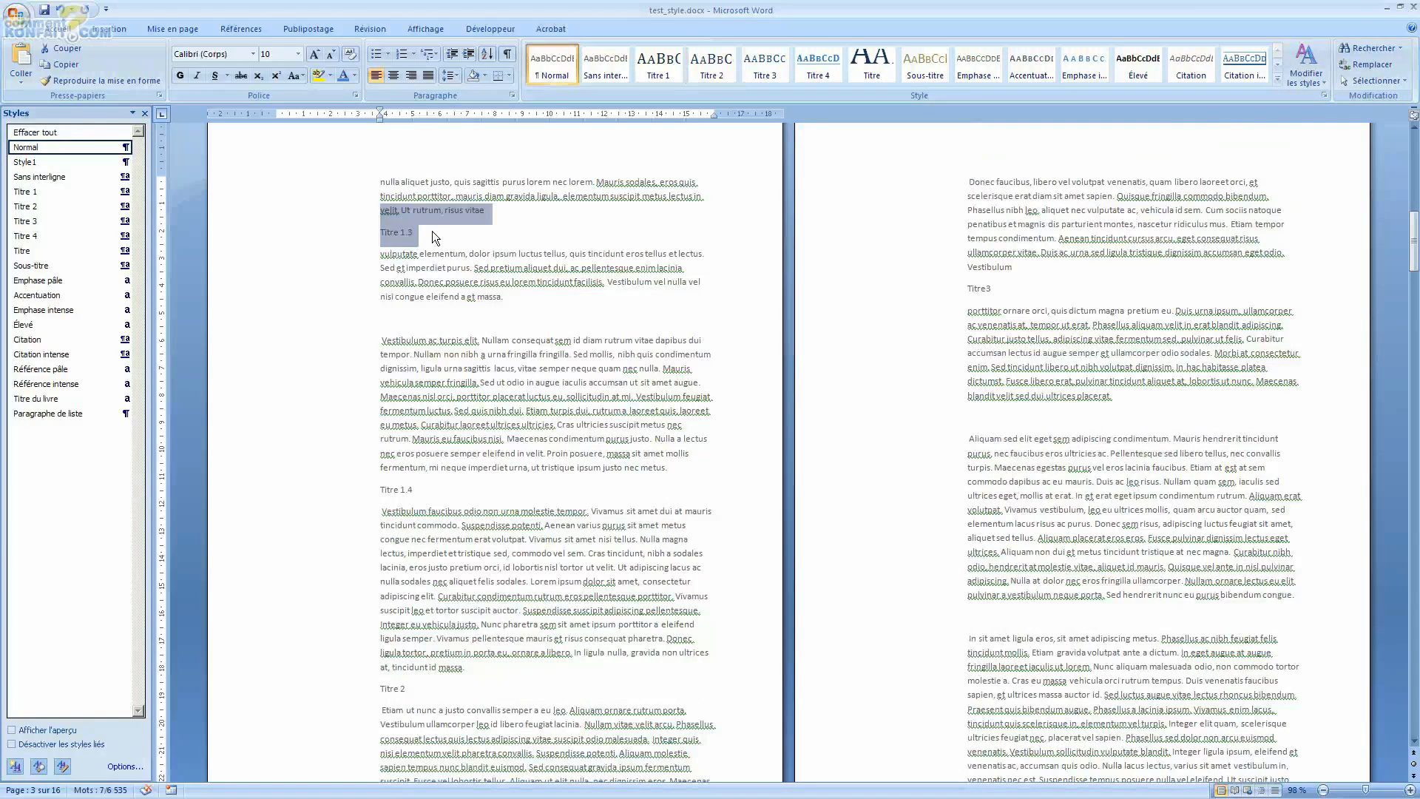
{"action": "left_click", "coordinate": [711, 65]}
{"action": "left_click", "coordinate": [429, 477]}
{"action": "left_click_drag", "start_coordinate": [414, 486], "coordinate": [379, 486]}
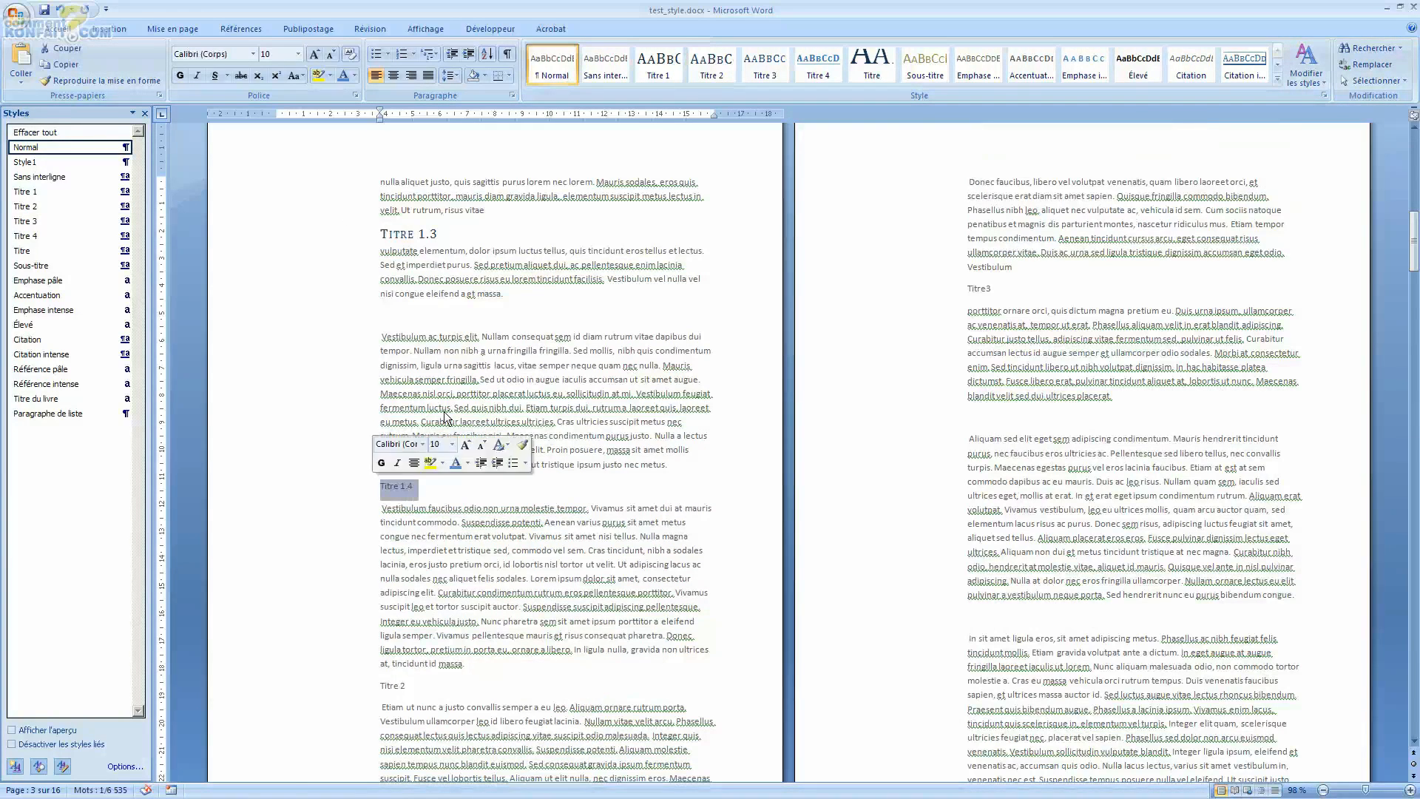
{"action": "left_click", "coordinate": [711, 65]}
- Apply the Titre 1 style to the "Titre3" and "Titre 2" headings
{"action": "left_click_drag", "start_coordinate": [996, 289], "coordinate": [966, 289]}
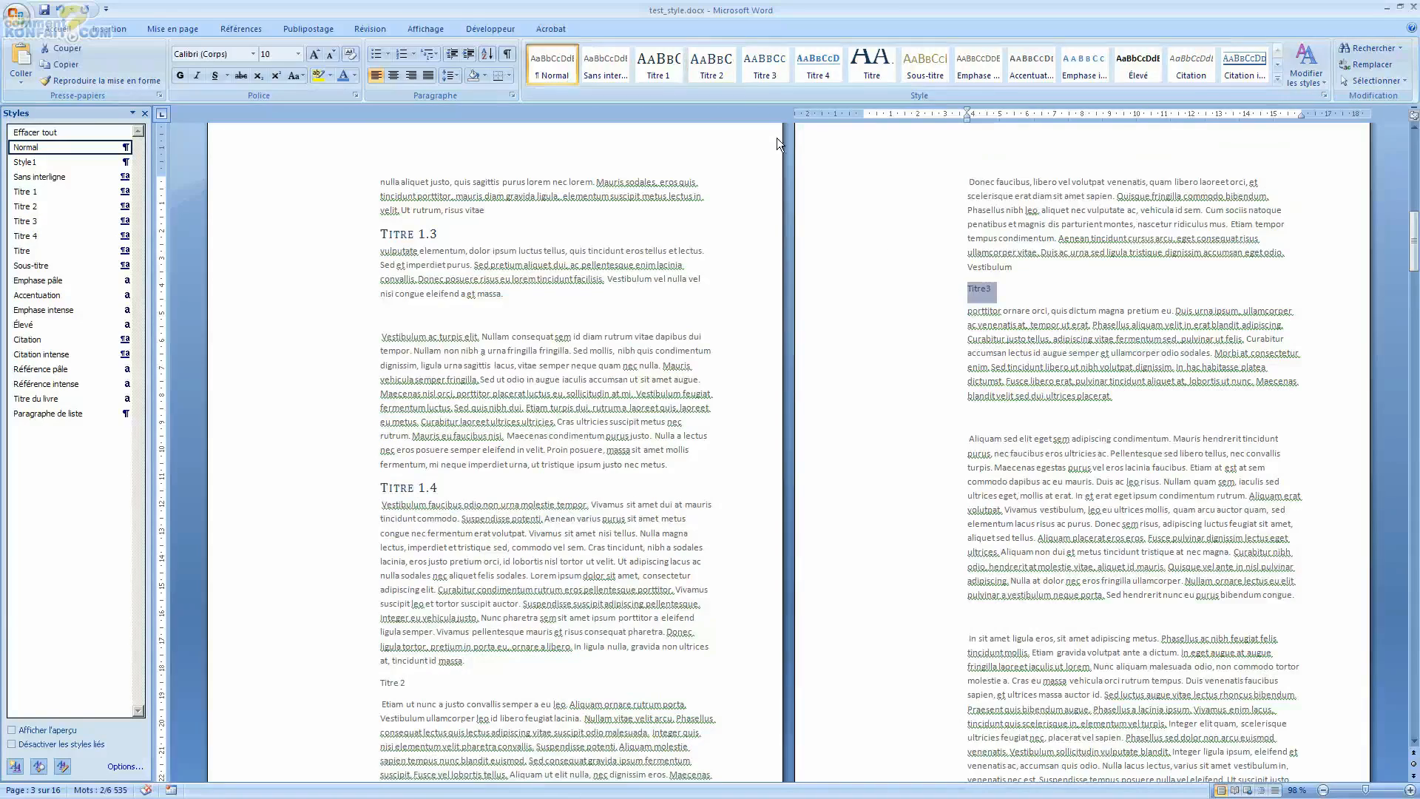
{"action": "left_click", "coordinate": [652, 70]}
{"action": "scroll", "coordinate": [1111, 459], "scroll_direction": "down", "scroll_amount": 7}
{"action": "left_click_drag", "start_coordinate": [405, 399], "coordinate": [379, 399]}
{"action": "left_click", "coordinate": [658, 65]}
- Apply the Titre 2 style to the "Titre4.2" heading and the Titre 1 style to the "Titre4" heading
{"action": "scroll", "coordinate": [840, 408], "scroll_direction": "down", "scroll_amount": 4}
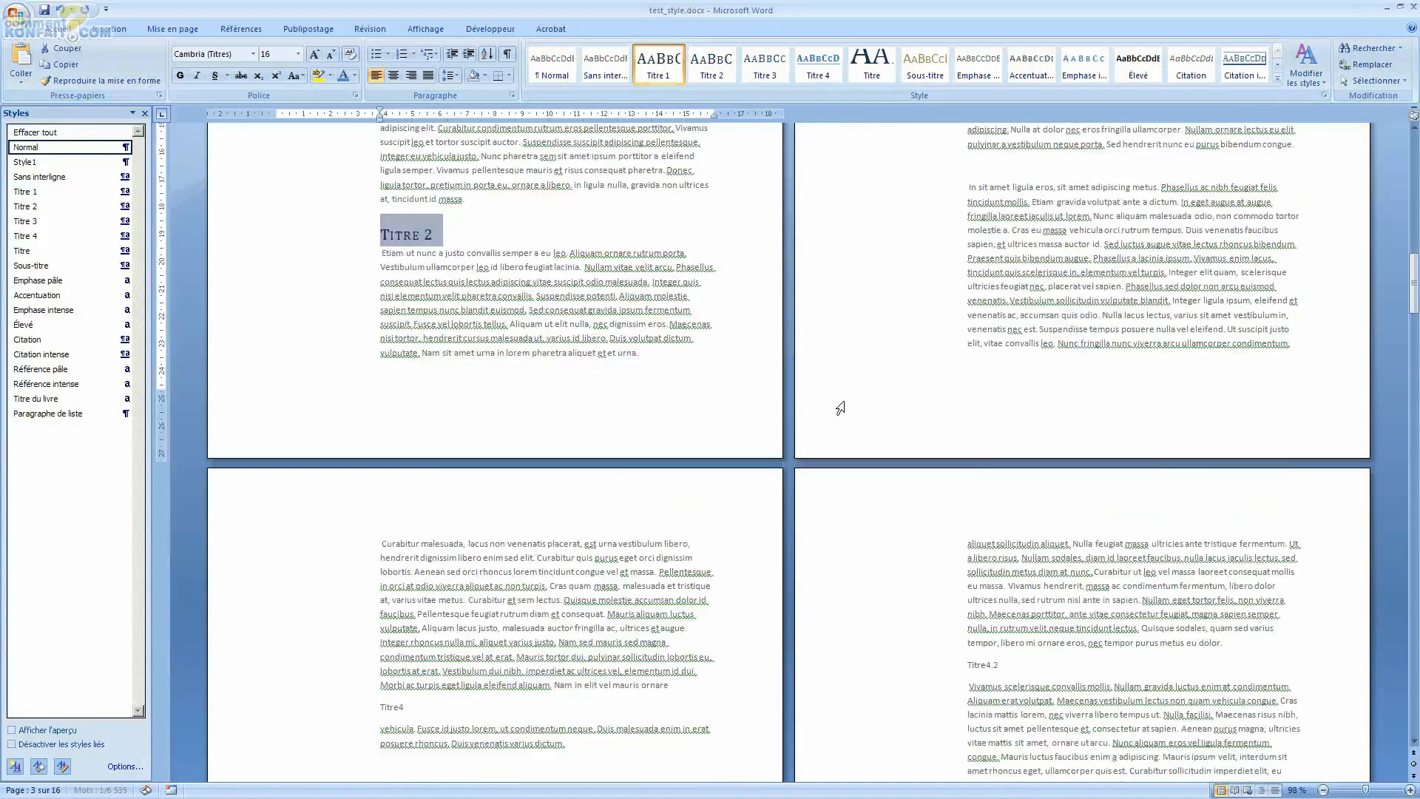
{"action": "scroll", "coordinate": [840, 408], "scroll_direction": "down", "scroll_amount": 3}
{"action": "left_click_drag", "start_coordinate": [1017, 528], "coordinate": [966, 523]}
{"action": "left_click", "coordinate": [711, 78]}
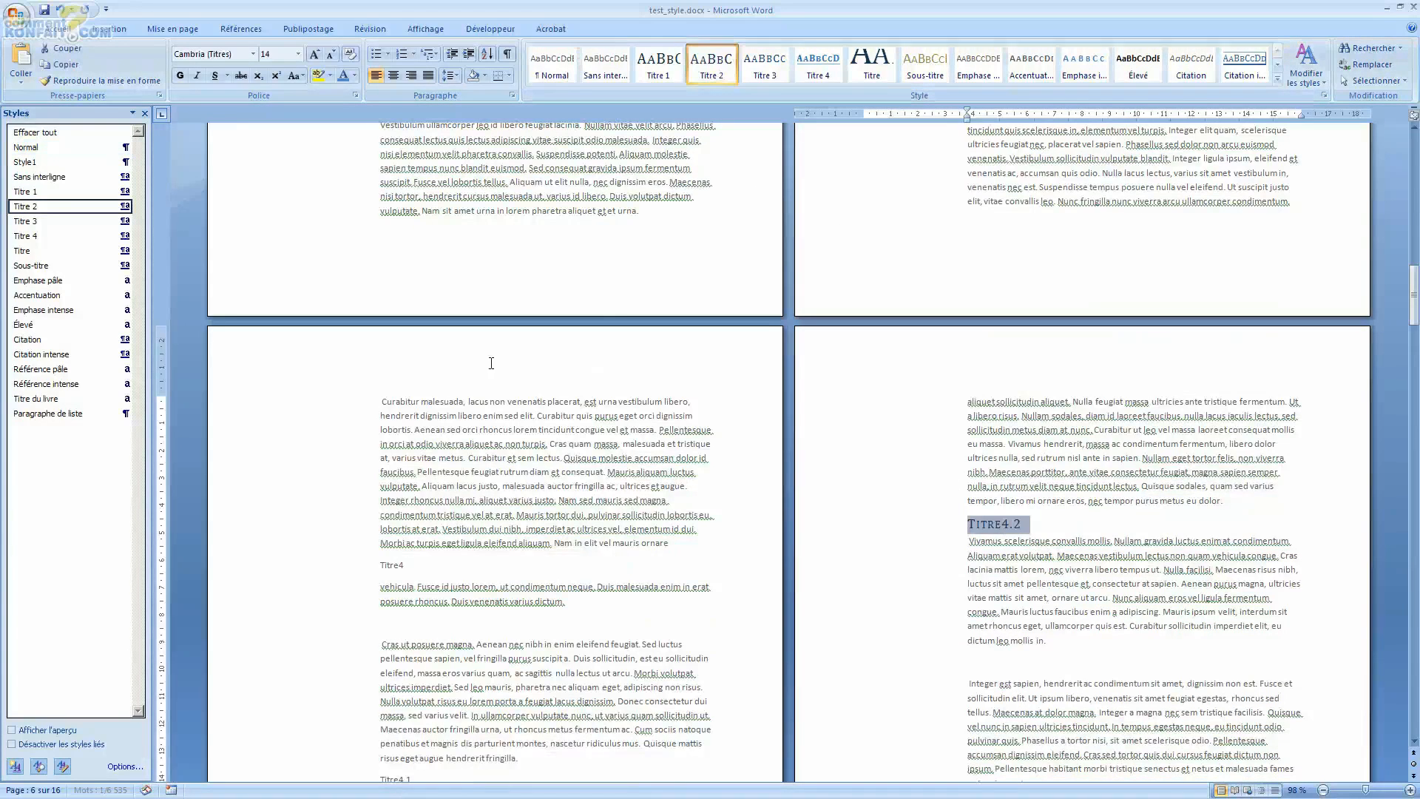
{"action": "left_click_drag", "start_coordinate": [425, 564], "coordinate": [379, 565]}
{"action": "left_click", "coordinate": [657, 64]}
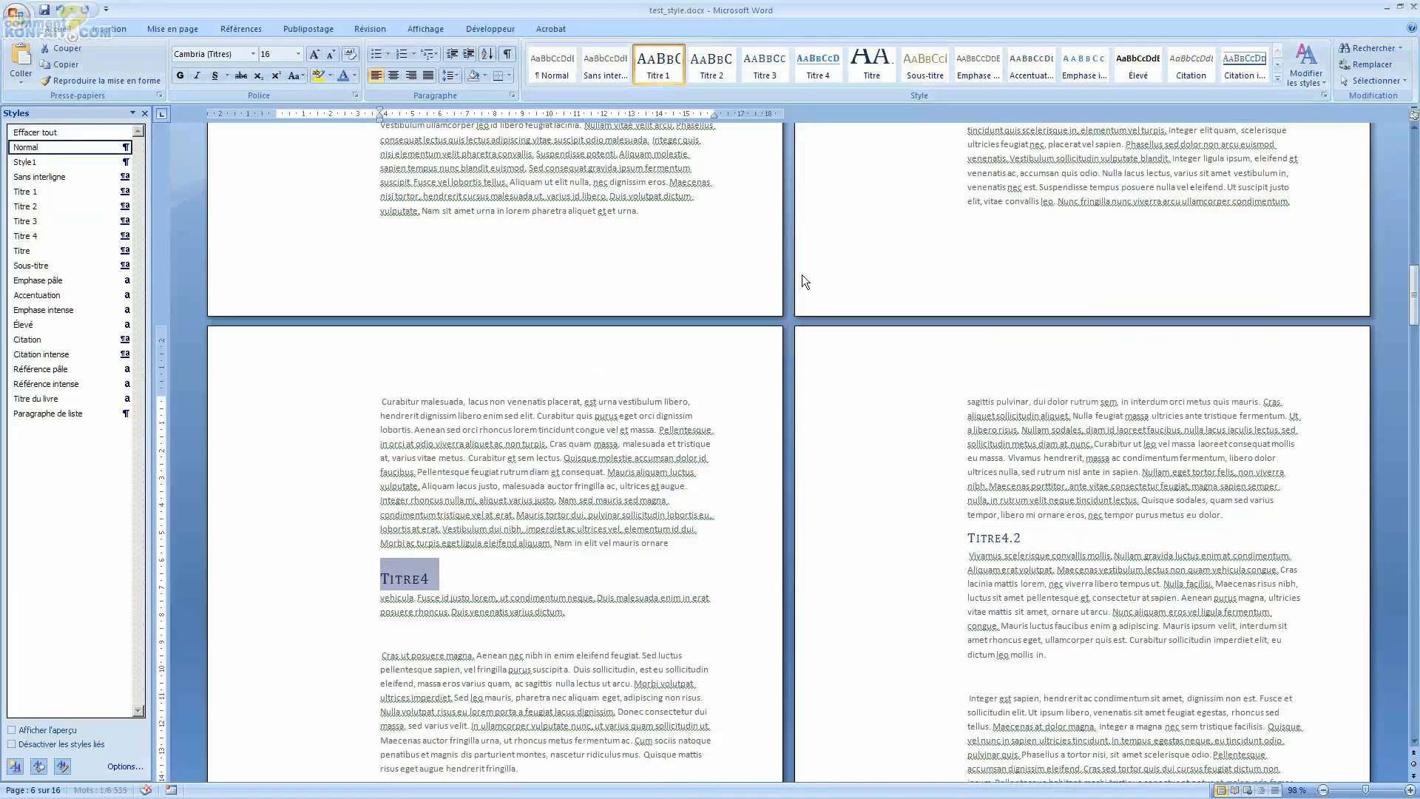
- Apply the Titre 2 style to the "Titre4.1" heading and the Titre 1 style to the "Titre 5" heading
{"action": "scroll", "coordinate": [721, 311], "scroll_direction": "down", "scroll_amount": 5}
{"action": "scroll", "coordinate": [720, 311], "scroll_direction": "down", "scroll_amount": 1}
{"action": "left_click_drag", "start_coordinate": [430, 471], "coordinate": [379, 472]}
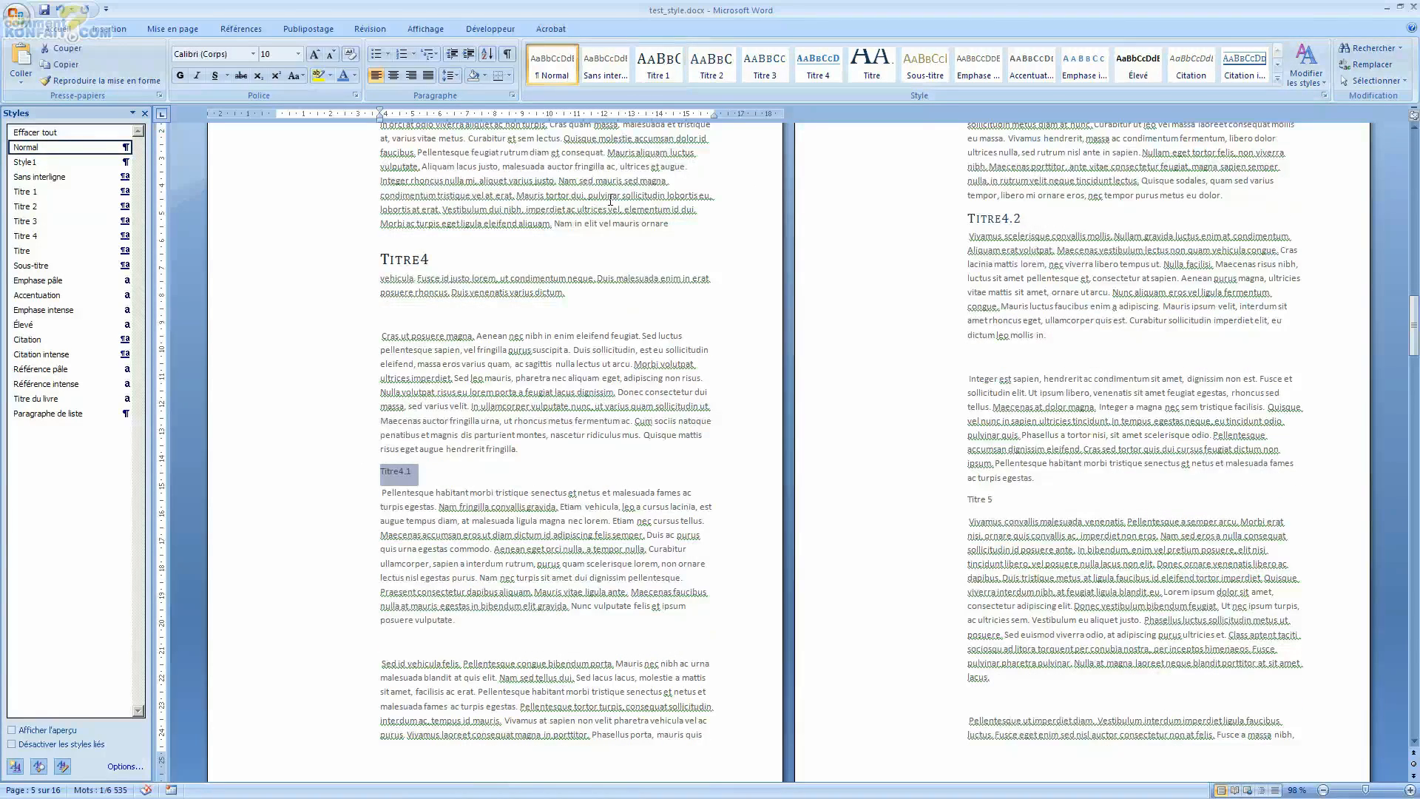
{"action": "left_click", "coordinate": [706, 63]}
{"action": "left_click_drag", "start_coordinate": [1002, 486], "coordinate": [956, 487]}
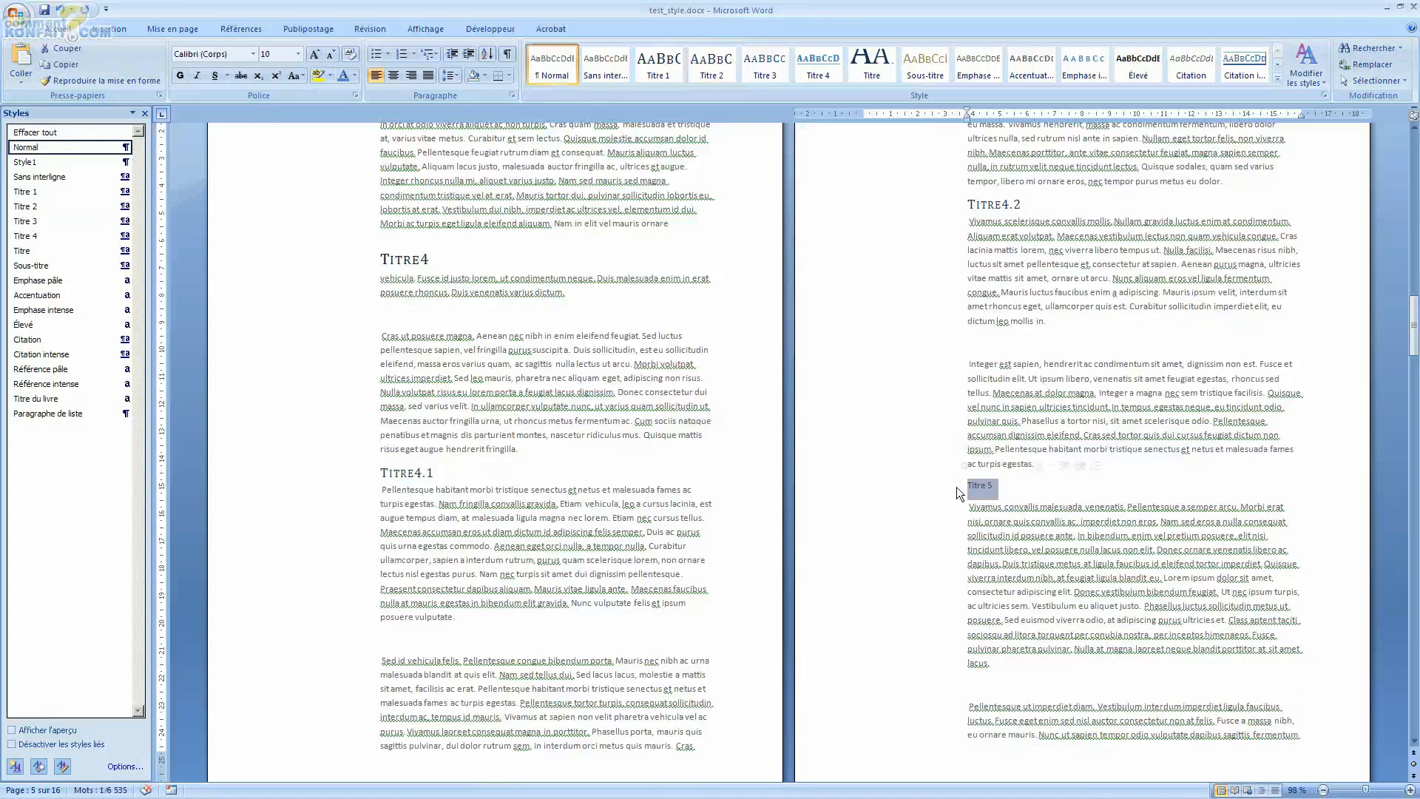
{"action": "left_click", "coordinate": [676, 70]}
- Apply the Titre 3 style to the "Titre 5.2.1" heading and the Titre 2 style to the "Titre5.1" heading
{"action": "scroll", "coordinate": [937, 406], "scroll_direction": "down", "scroll_amount": 5}
{"action": "scroll", "coordinate": [1065, 521], "scroll_direction": "down", "scroll_amount": 4}
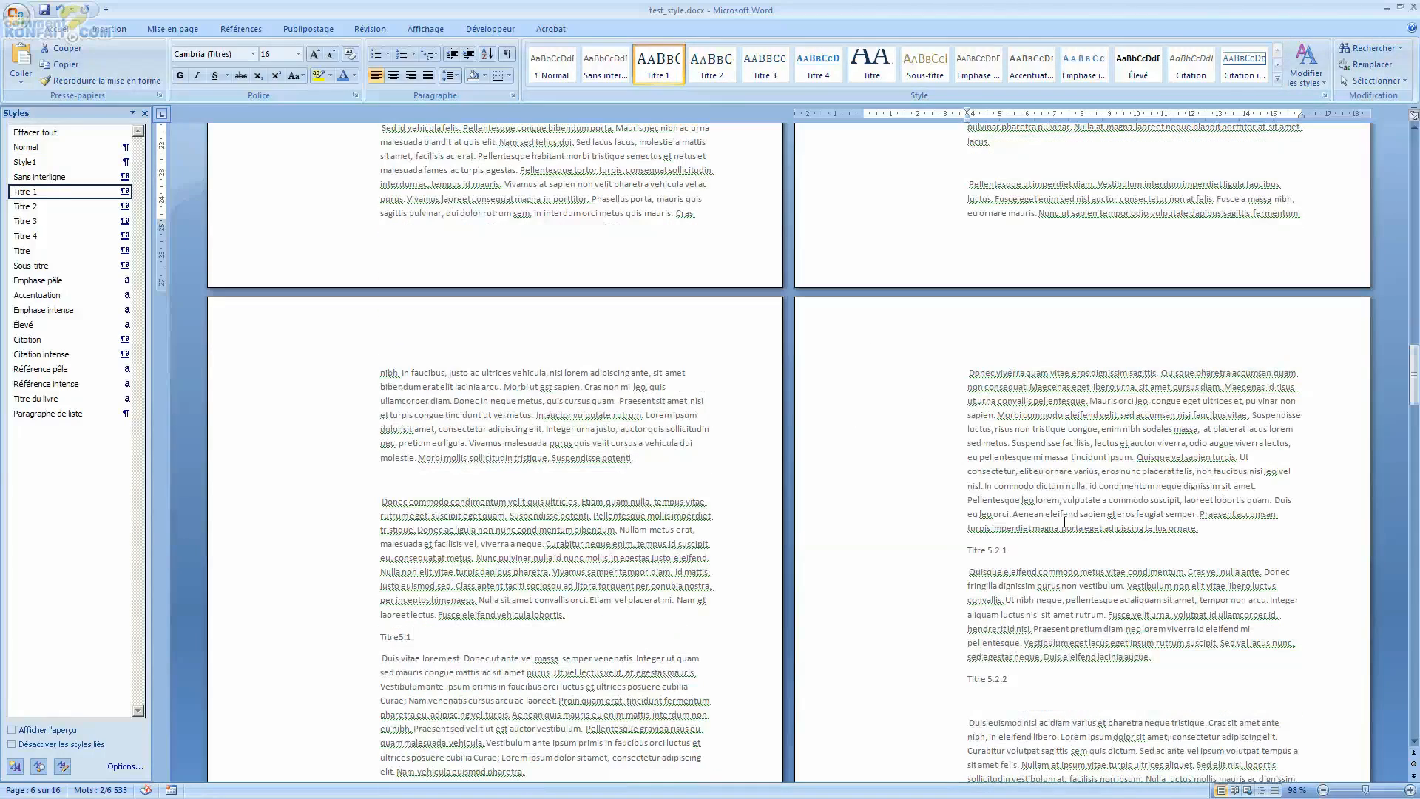
{"action": "left_click_drag", "start_coordinate": [1006, 551], "coordinate": [968, 551]}
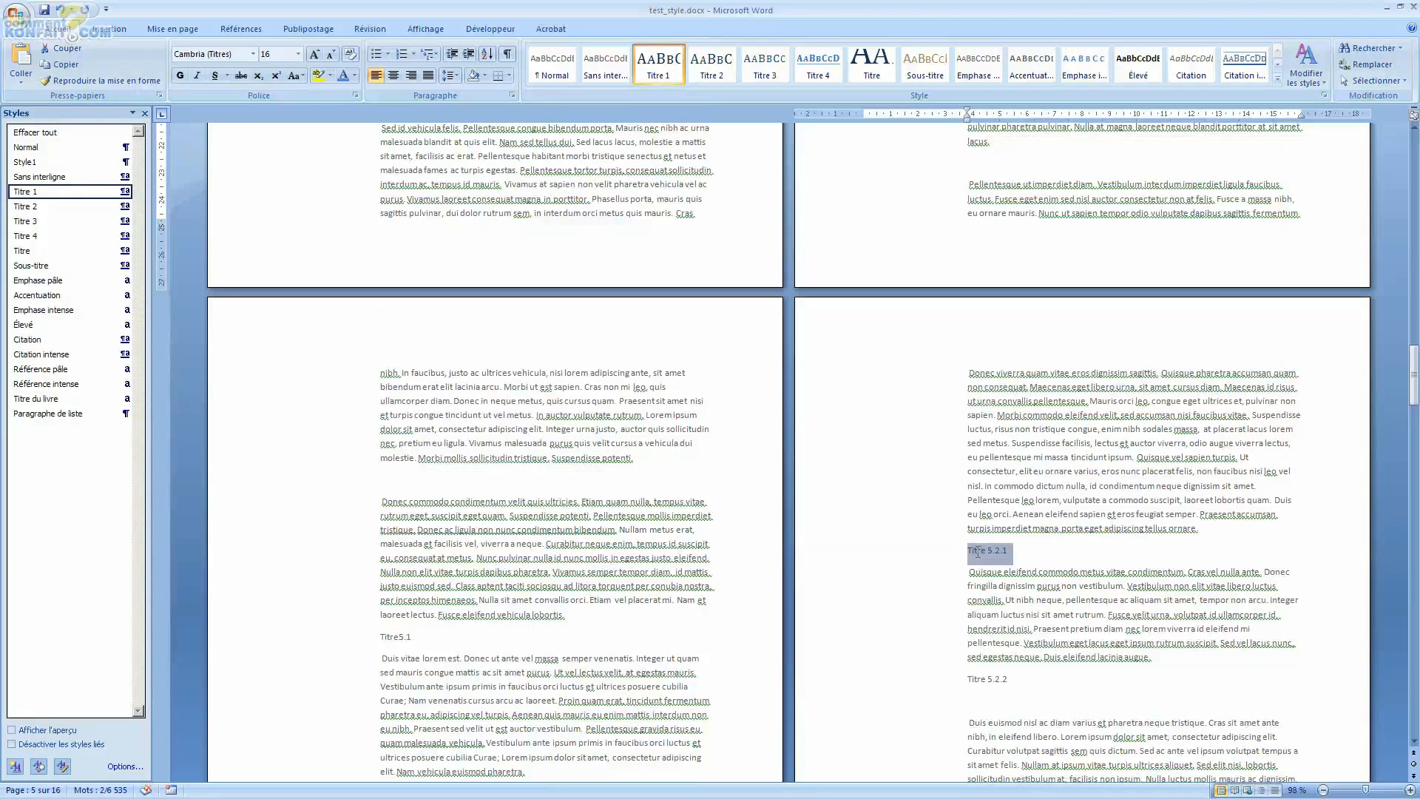
{"action": "left_click", "coordinate": [769, 61]}
{"action": "left_click_drag", "start_coordinate": [419, 639], "coordinate": [379, 637]}
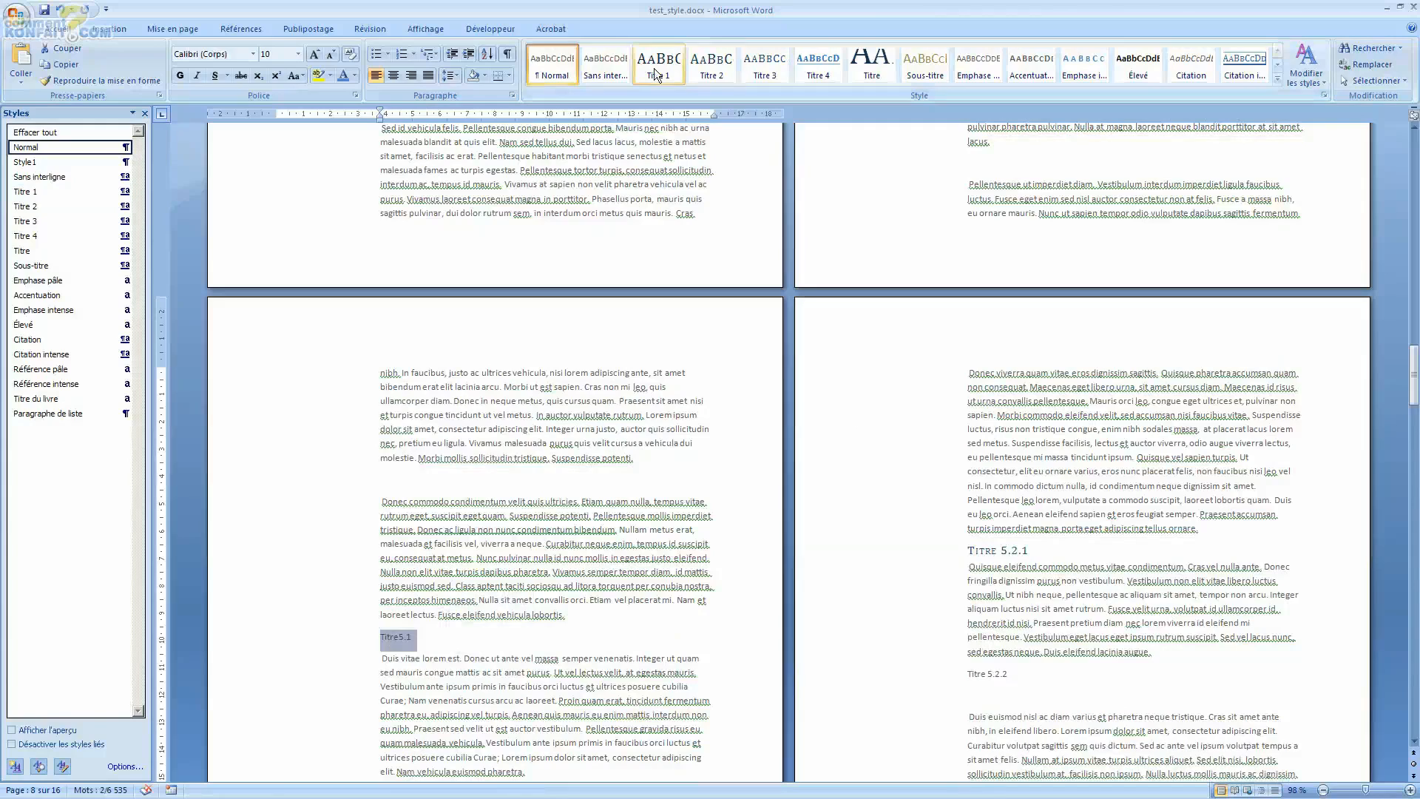
{"action": "left_click", "coordinate": [711, 62]}
- Apply the Titre 3 style to the "Titre 5.1.1" and "Titre 5.2.3" headings
{"action": "left_click_drag", "start_coordinate": [1009, 675], "coordinate": [968, 674]}
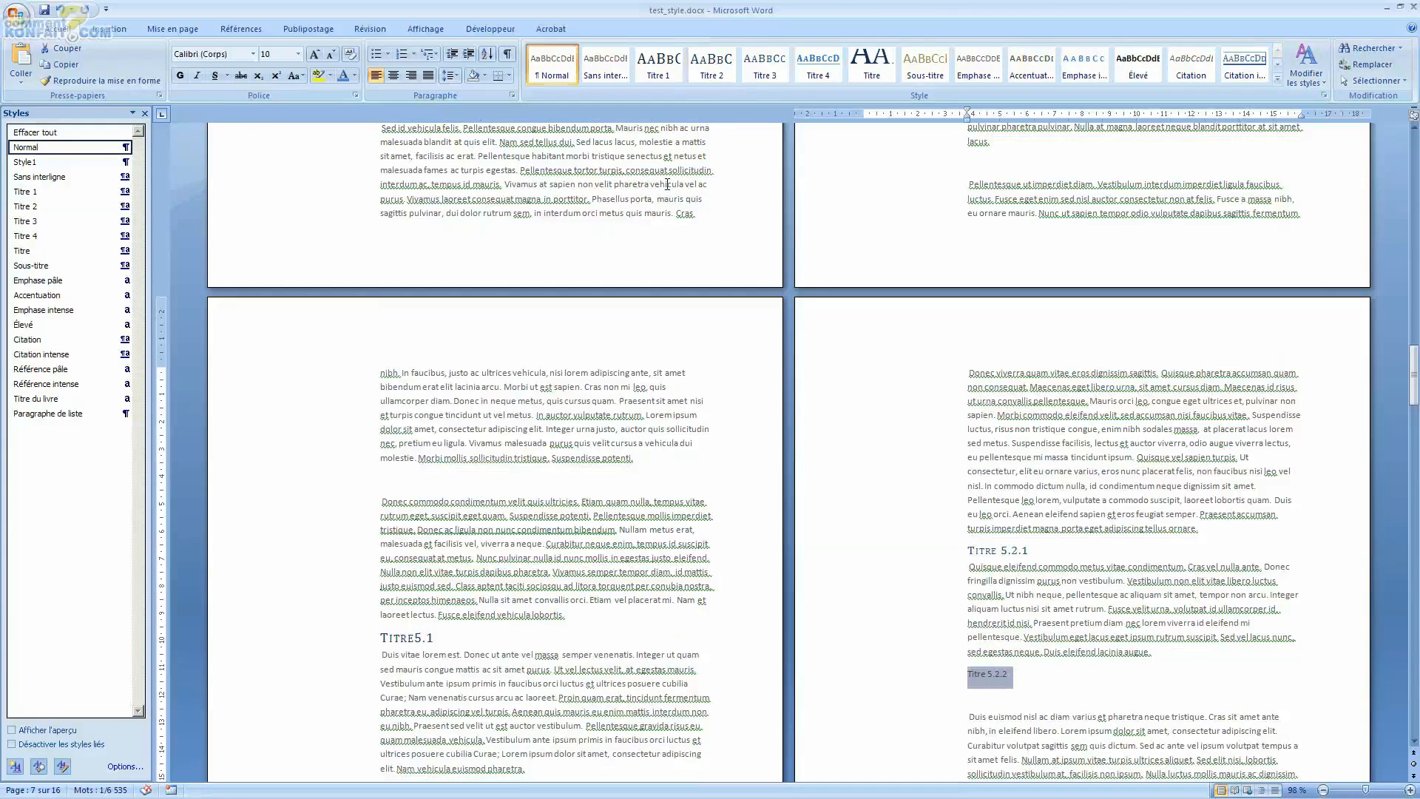
{"action": "scroll", "coordinate": [718, 200], "scroll_direction": "down", "scroll_amount": 8}
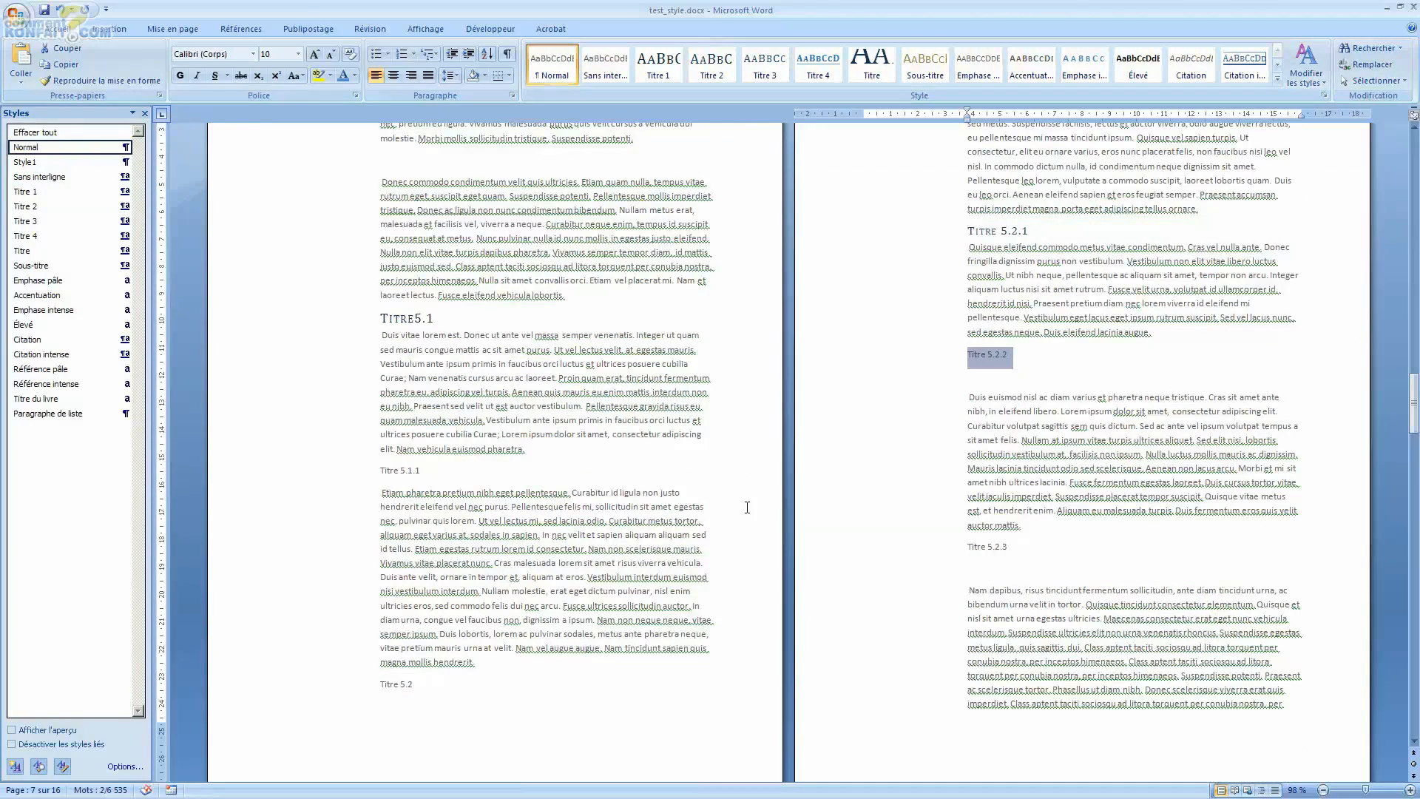
{"action": "left_click_drag", "start_coordinate": [419, 469], "coordinate": [379, 469]}
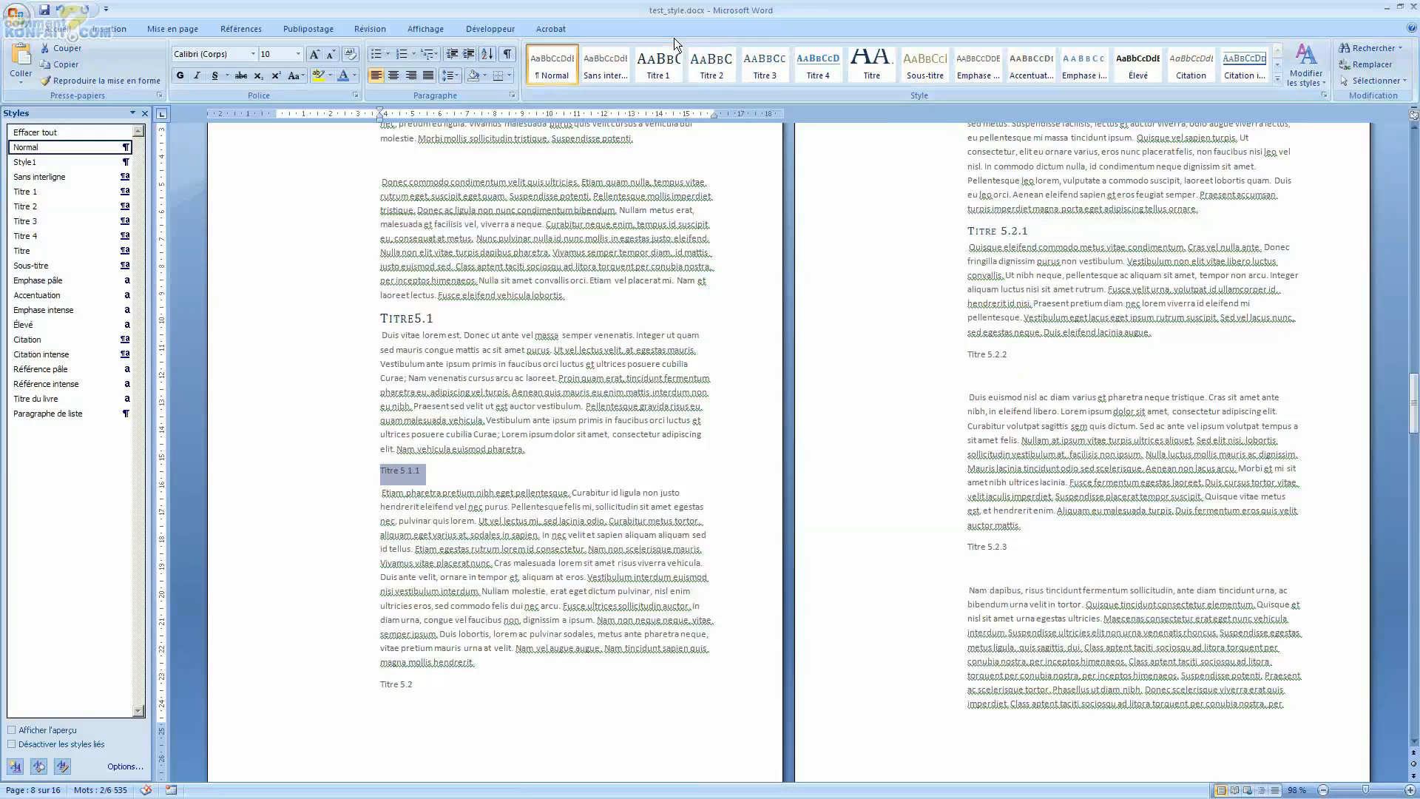
{"action": "left_click", "coordinate": [764, 59]}
{"action": "left_click_drag", "start_coordinate": [1025, 525], "coordinate": [964, 519]}
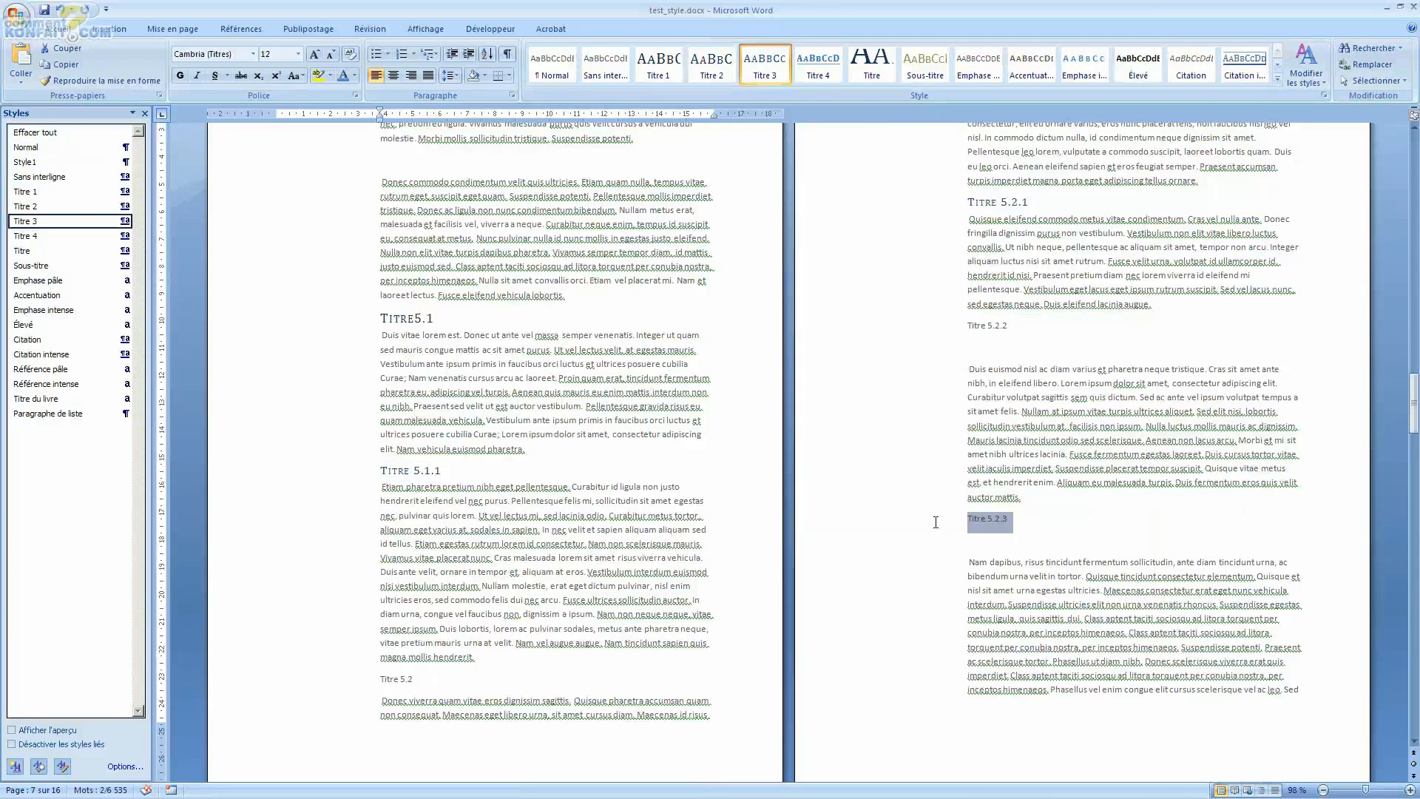
{"action": "key", "text": "ctrl+alt+3"}
- Apply the Titre 2 style to the "Titre 5.2" and "Titre 5.3" headings
{"action": "left_click_drag", "start_coordinate": [419, 681], "coordinate": [379, 679]}
{"action": "left_click", "coordinate": [760, 82]}
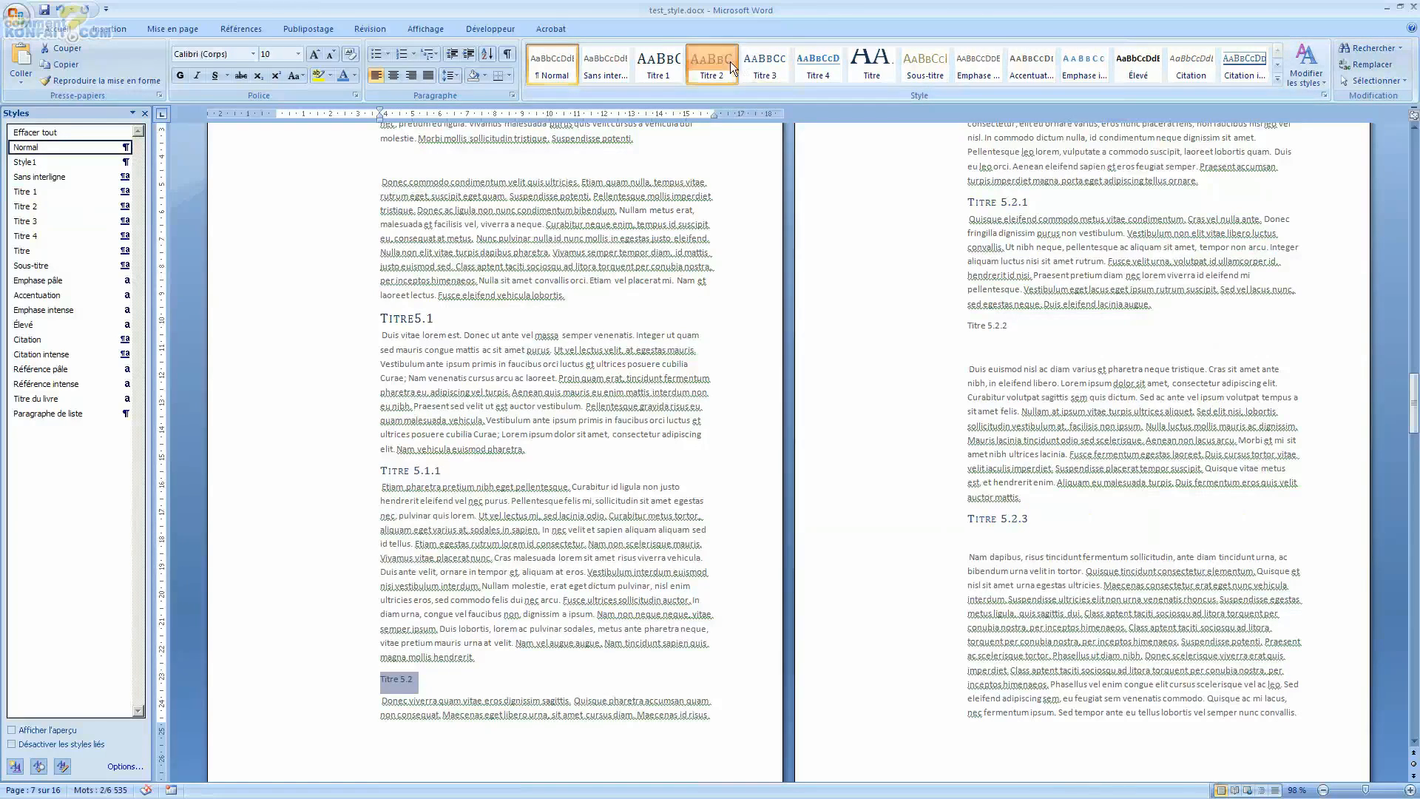
{"action": "left_click", "coordinate": [730, 61]}
{"action": "scroll", "coordinate": [952, 303], "scroll_direction": "down", "scroll_amount": 7}
{"action": "left_click_drag", "start_coordinate": [1003, 635], "coordinate": [967, 634]}
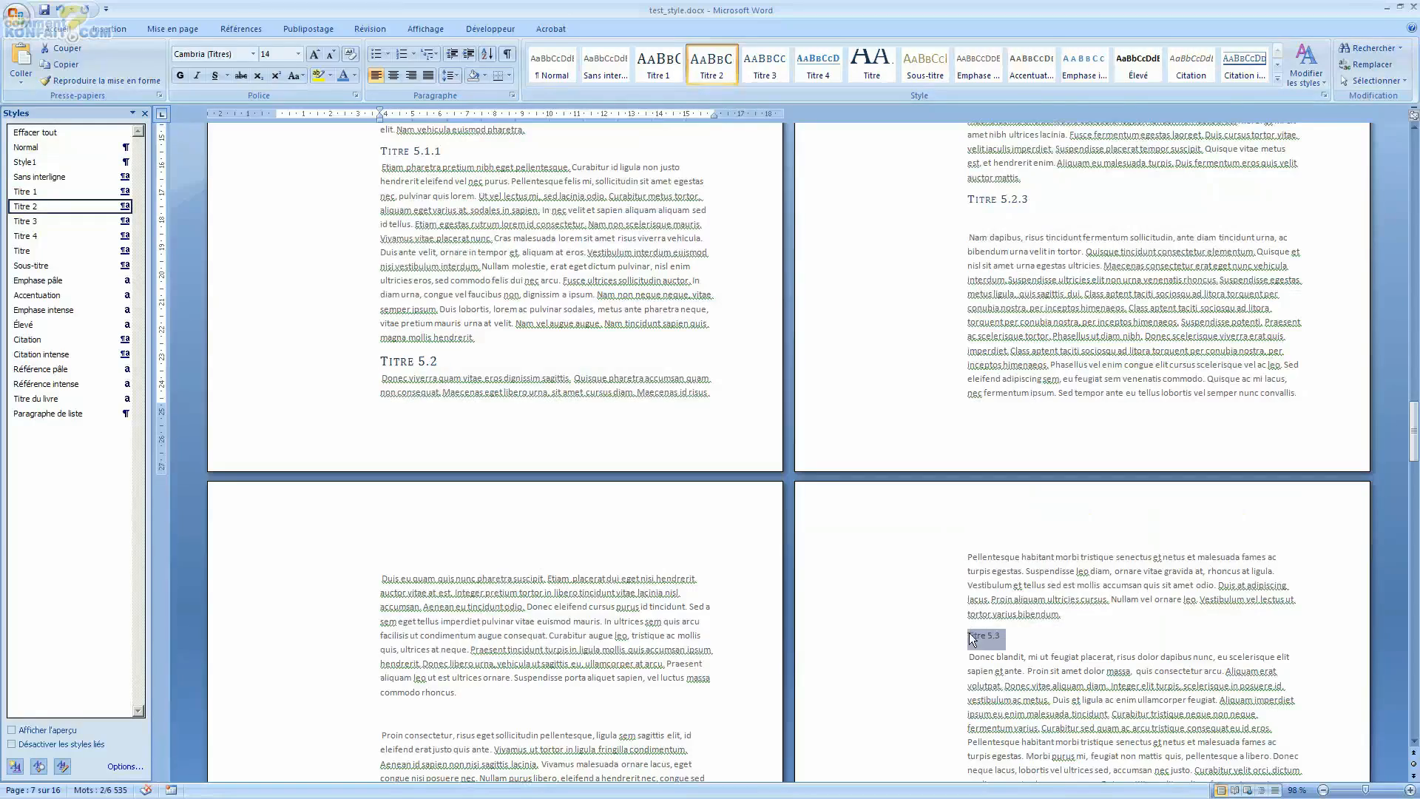
{"action": "left_click", "coordinate": [732, 59]}
- Apply the Titre 3 style to the "Titre 5.2.4" heading and the Titre 1 style to the "Titre6" heading
{"action": "scroll", "coordinate": [547, 443], "scroll_direction": "down", "scroll_amount": 11}
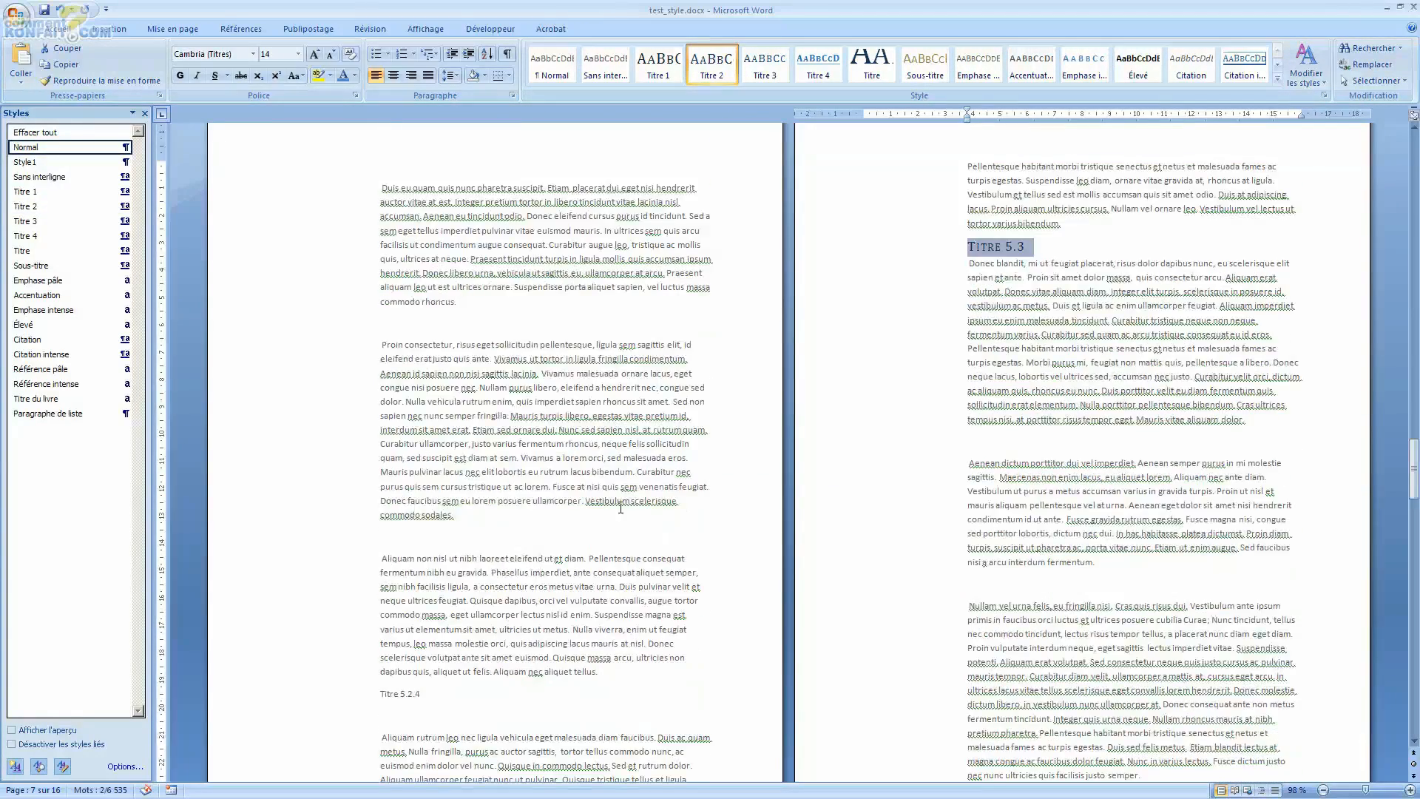
{"action": "left_click_drag", "start_coordinate": [426, 588], "coordinate": [381, 588]}
{"action": "left_click", "coordinate": [753, 54]}
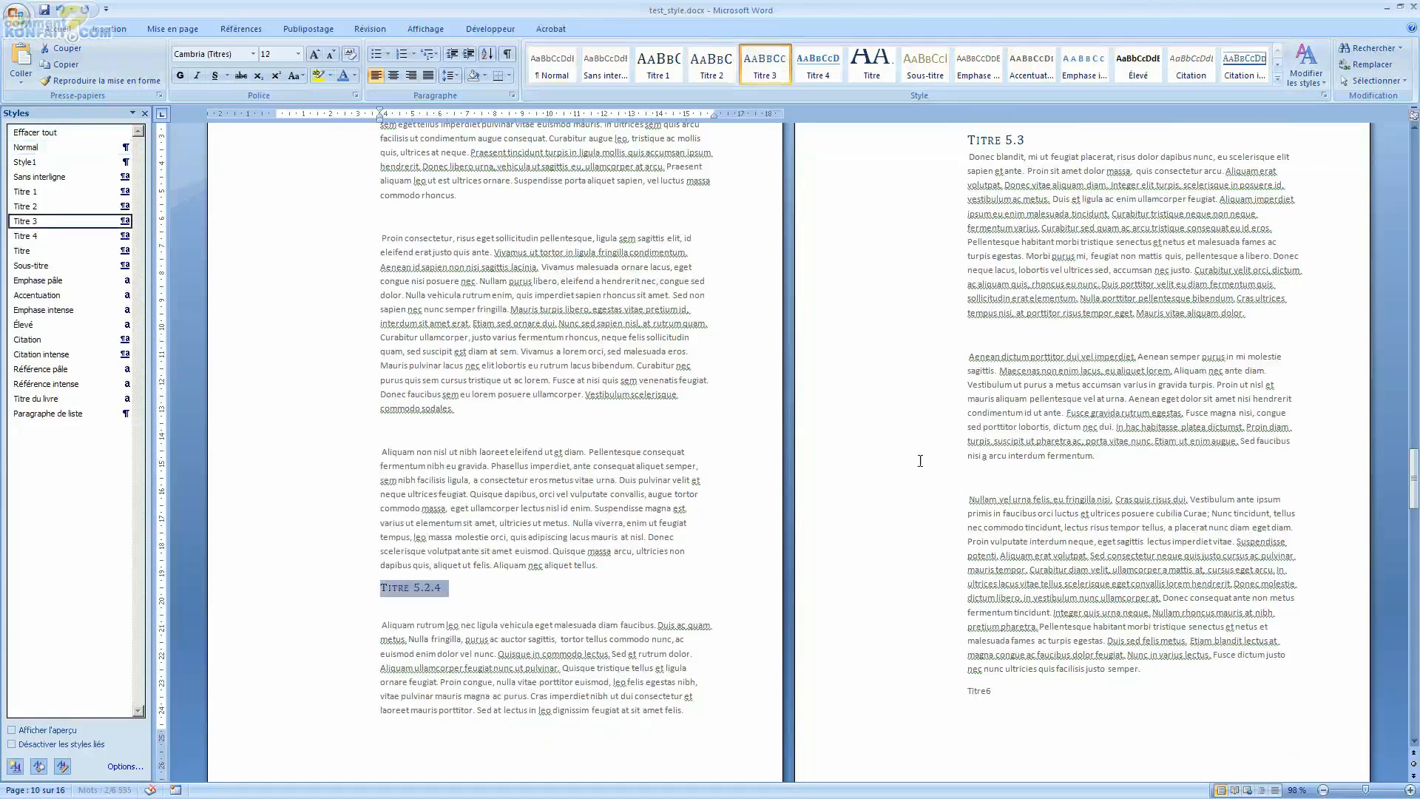
{"action": "left_click_drag", "start_coordinate": [992, 691], "coordinate": [977, 692]}
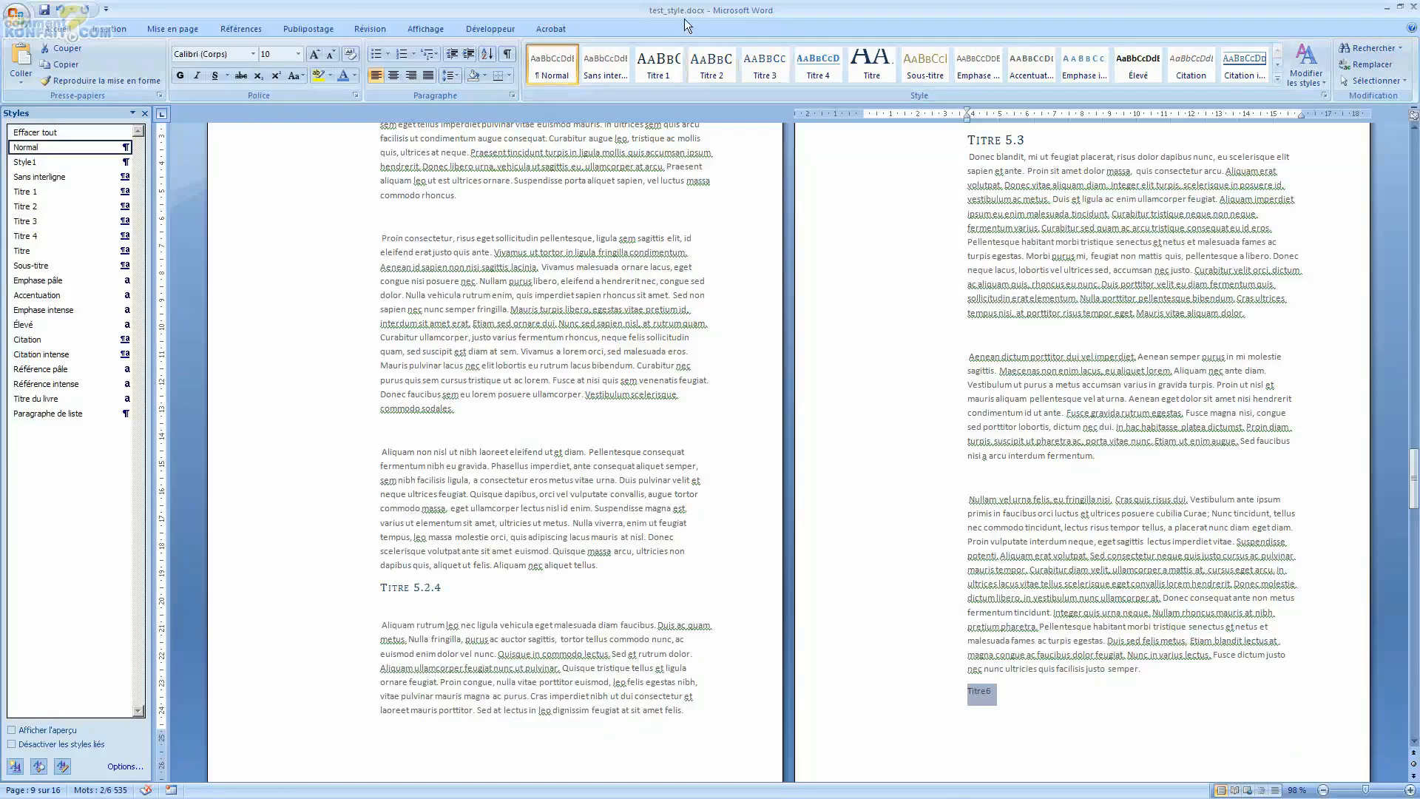
{"action": "left_click", "coordinate": [658, 63]}
- Apply the Titre 1 style to the "Titre 7" heading
{"action": "scroll", "coordinate": [793, 192], "scroll_direction": "down", "scroll_amount": 7}
{"action": "scroll", "coordinate": [791, 232], "scroll_direction": "down", "scroll_amount": 11}
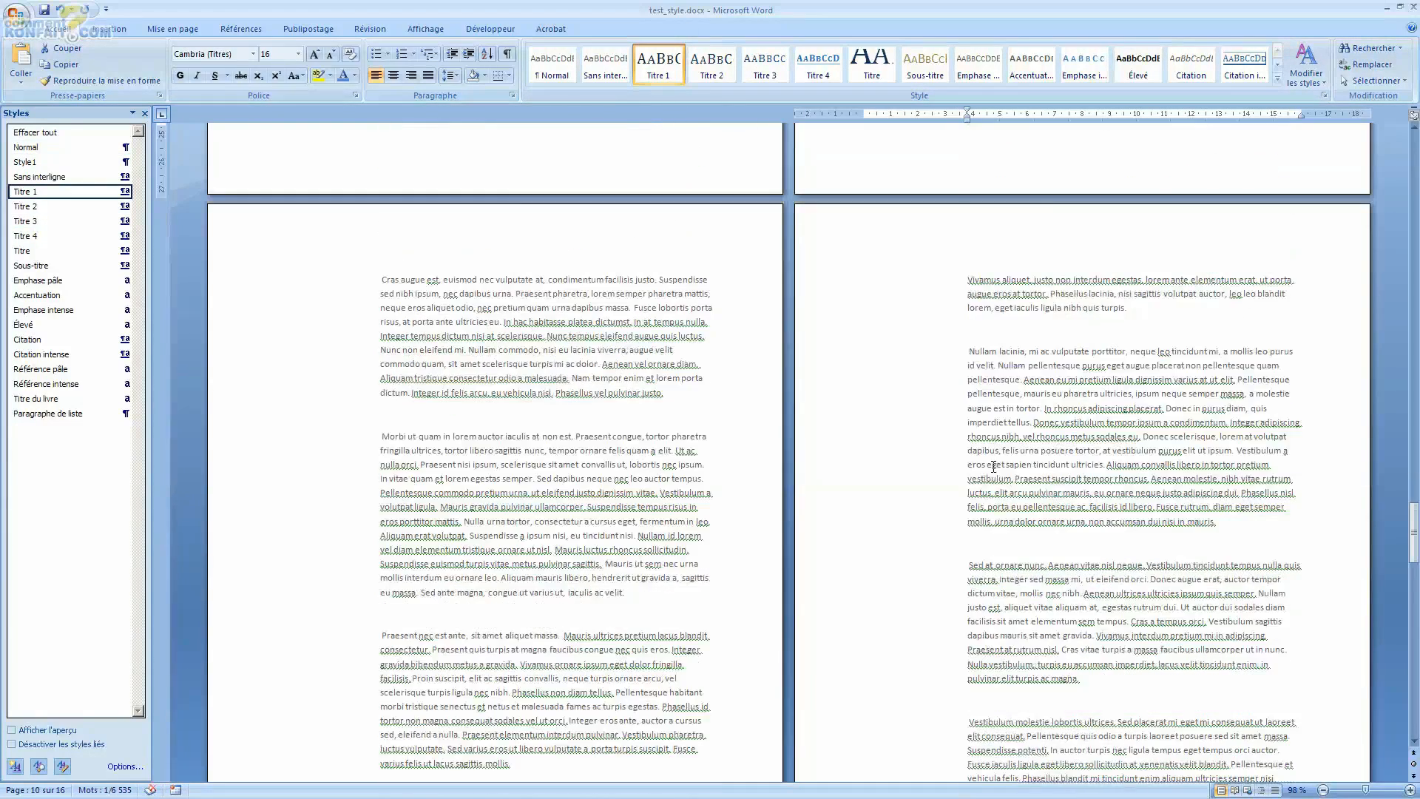
{"action": "left_click_drag", "start_coordinate": [408, 574], "coordinate": [380, 573]}
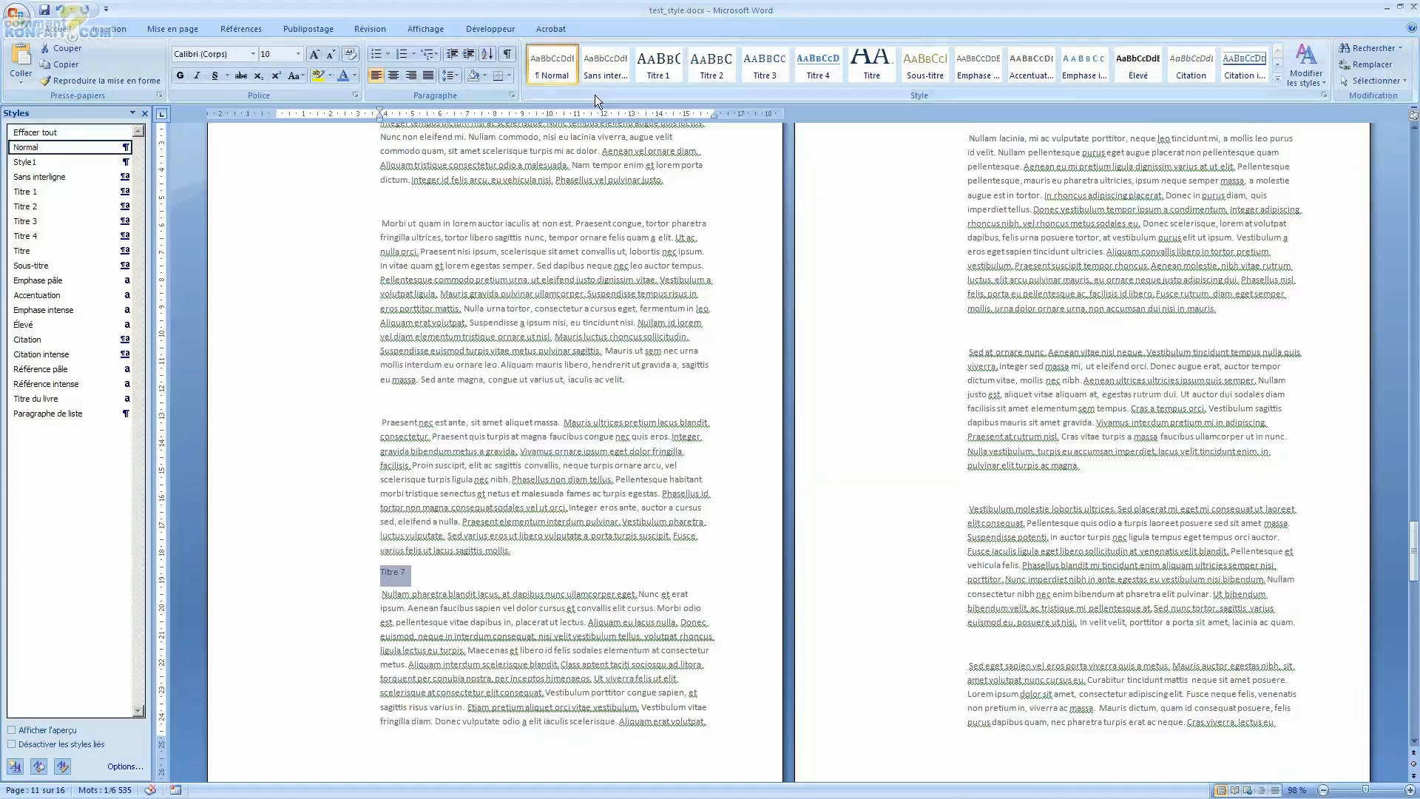
{"action": "left_click", "coordinate": [659, 63]}
- Find the "Titre8" heading near the end of the document and apply the Titre 1 style to it
{"action": "scroll", "coordinate": [1017, 451], "scroll_direction": "down", "scroll_amount": 20}
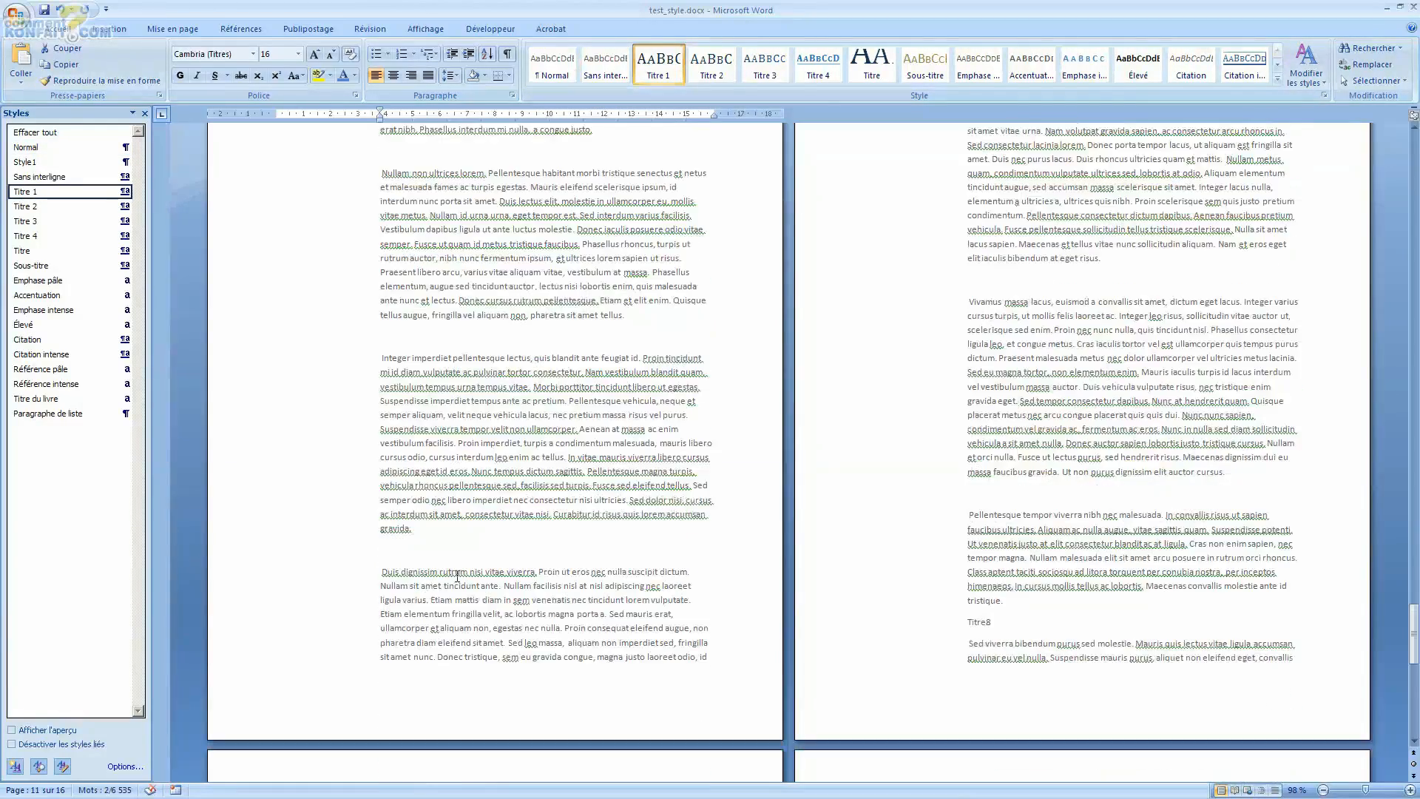
{"action": "scroll", "coordinate": [1096, 454], "scroll_direction": "down", "scroll_amount": 5}
{"action": "left_click_drag", "start_coordinate": [407, 581], "coordinate": [379, 580]}
{"action": "scroll", "coordinate": [960, 351], "scroll_direction": "up", "scroll_amount": 7}
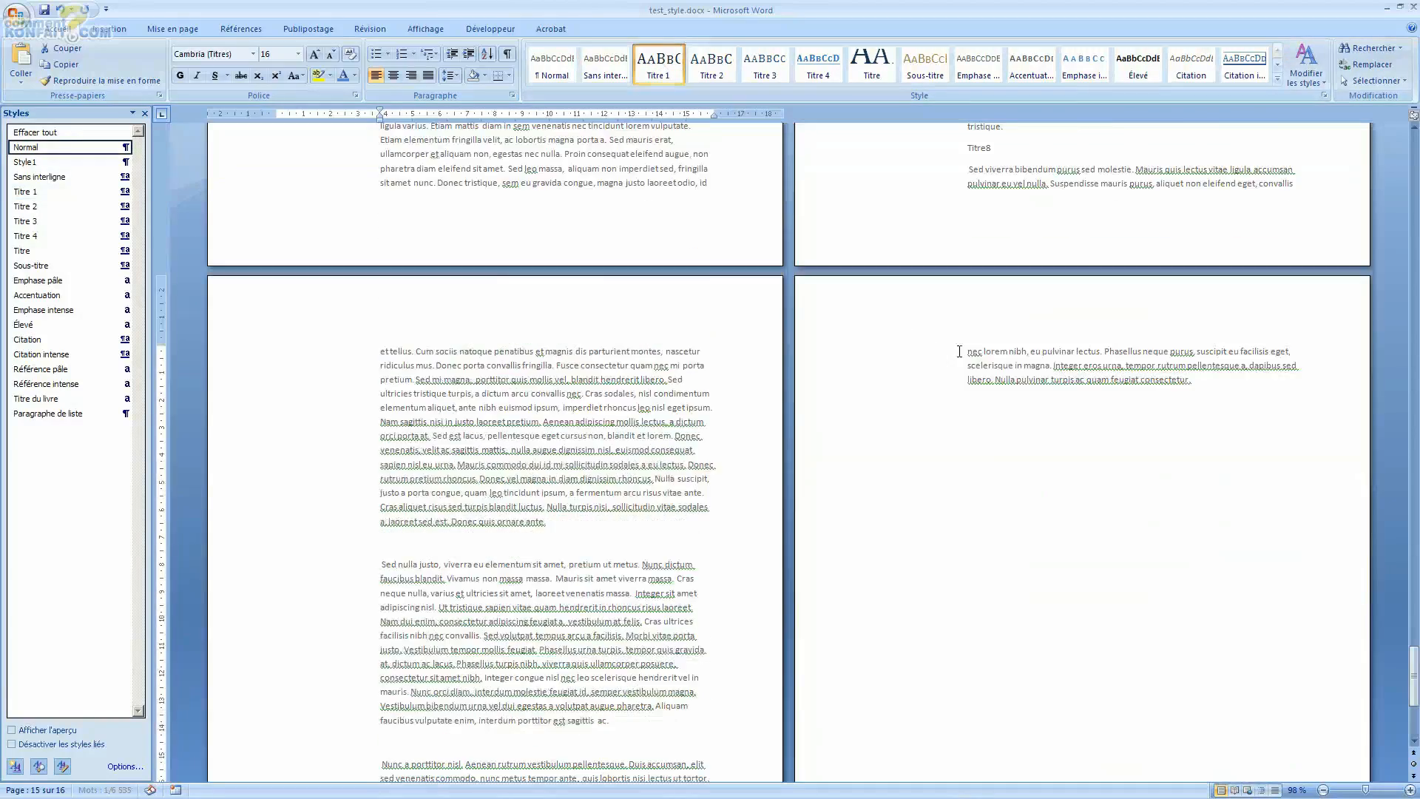
{"action": "scroll", "coordinate": [1028, 375], "scroll_direction": "up", "scroll_amount": 3}
{"action": "left_click_drag", "start_coordinate": [988, 285], "coordinate": [968, 289]}
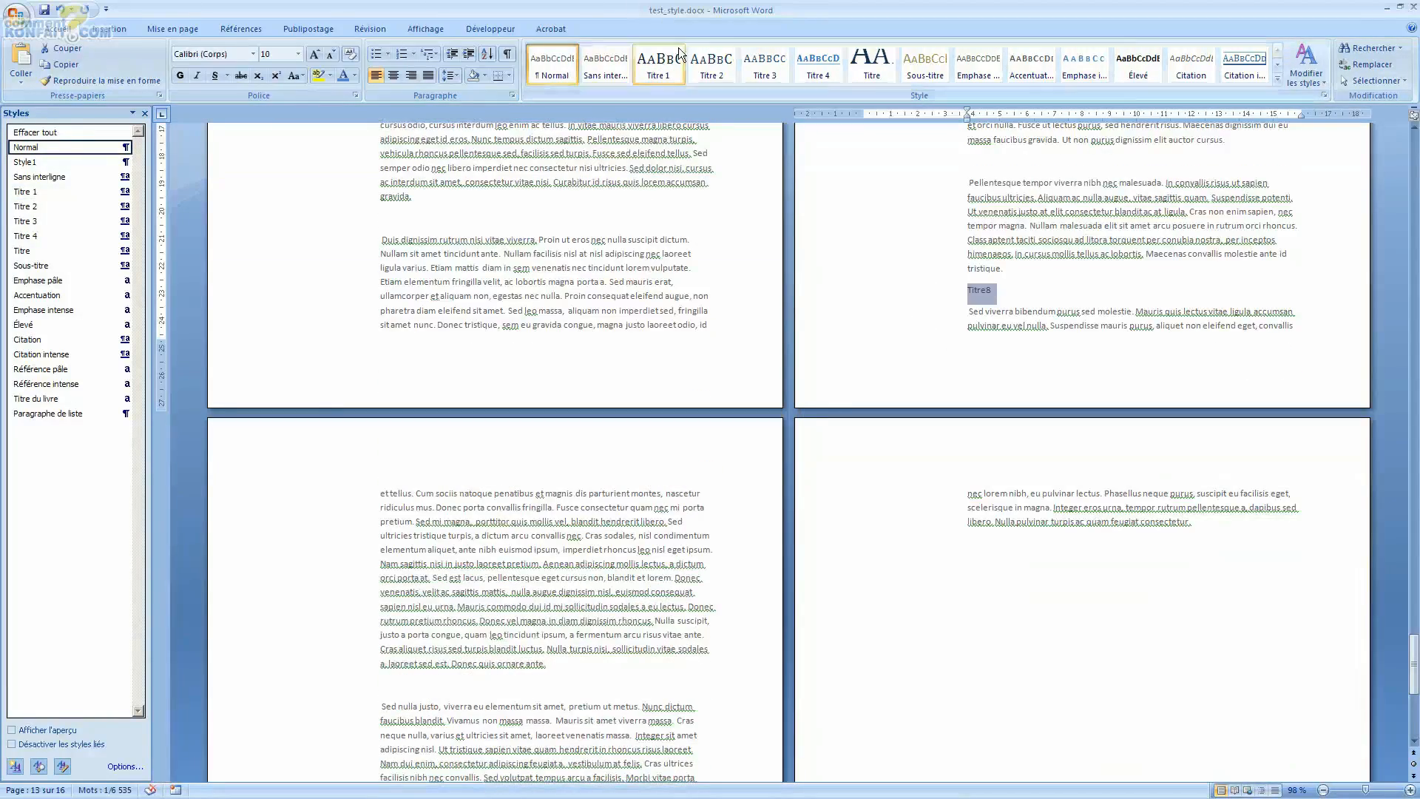
{"action": "left_click", "coordinate": [658, 64]}
- Return to the beginning of the document and review the styled headings on the first pages
{"action": "scroll", "coordinate": [840, 287], "scroll_direction": "up", "scroll_amount": 9}
{"action": "scroll", "coordinate": [839, 287], "scroll_direction": "up", "scroll_amount": 20}
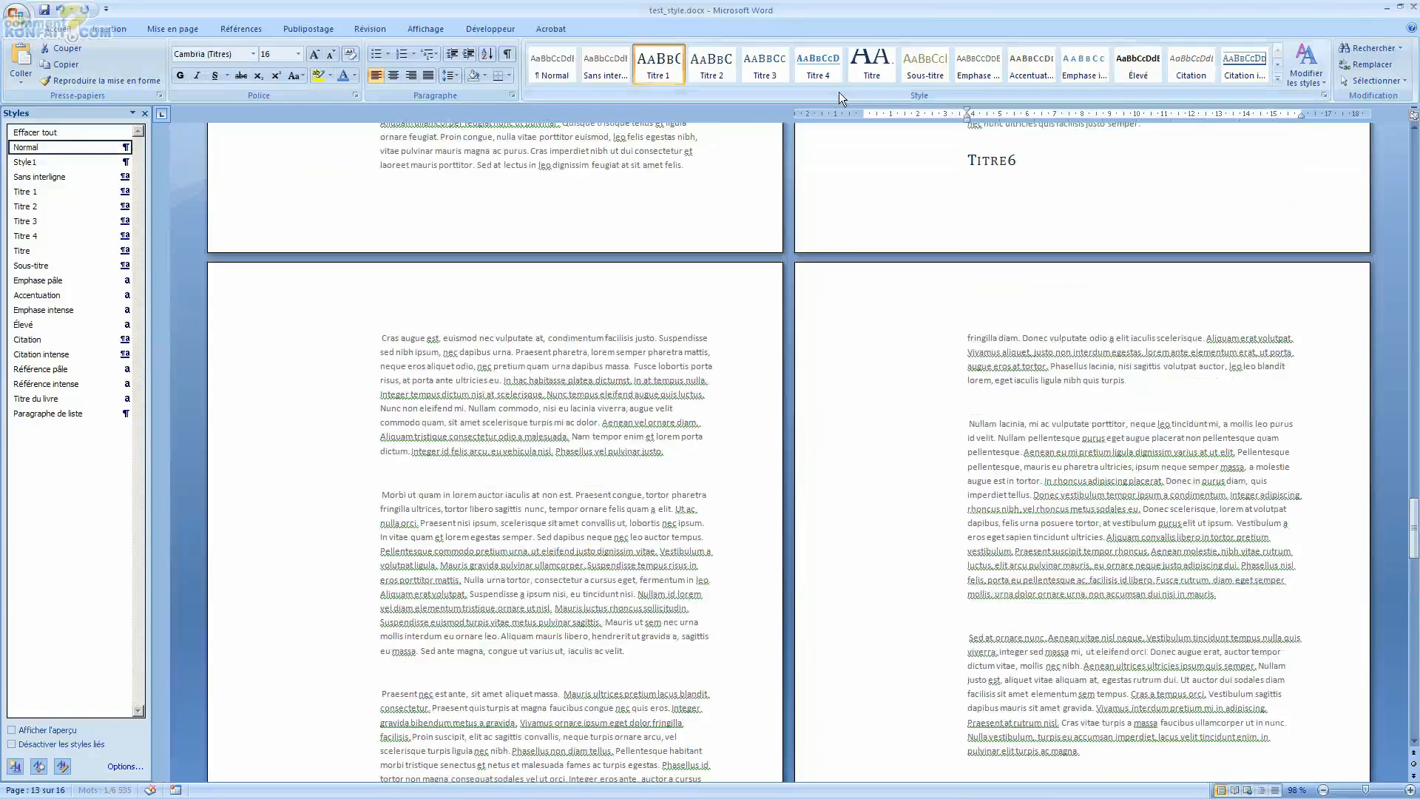
{"action": "scroll", "coordinate": [838, 91], "scroll_direction": "down", "scroll_amount": 1}
{"action": "scroll", "coordinate": [1341, 521], "scroll_direction": "up", "scroll_amount": 5}
{"action": "left_click_drag", "start_coordinate": [1413, 480], "coordinate": [1352, 203]}
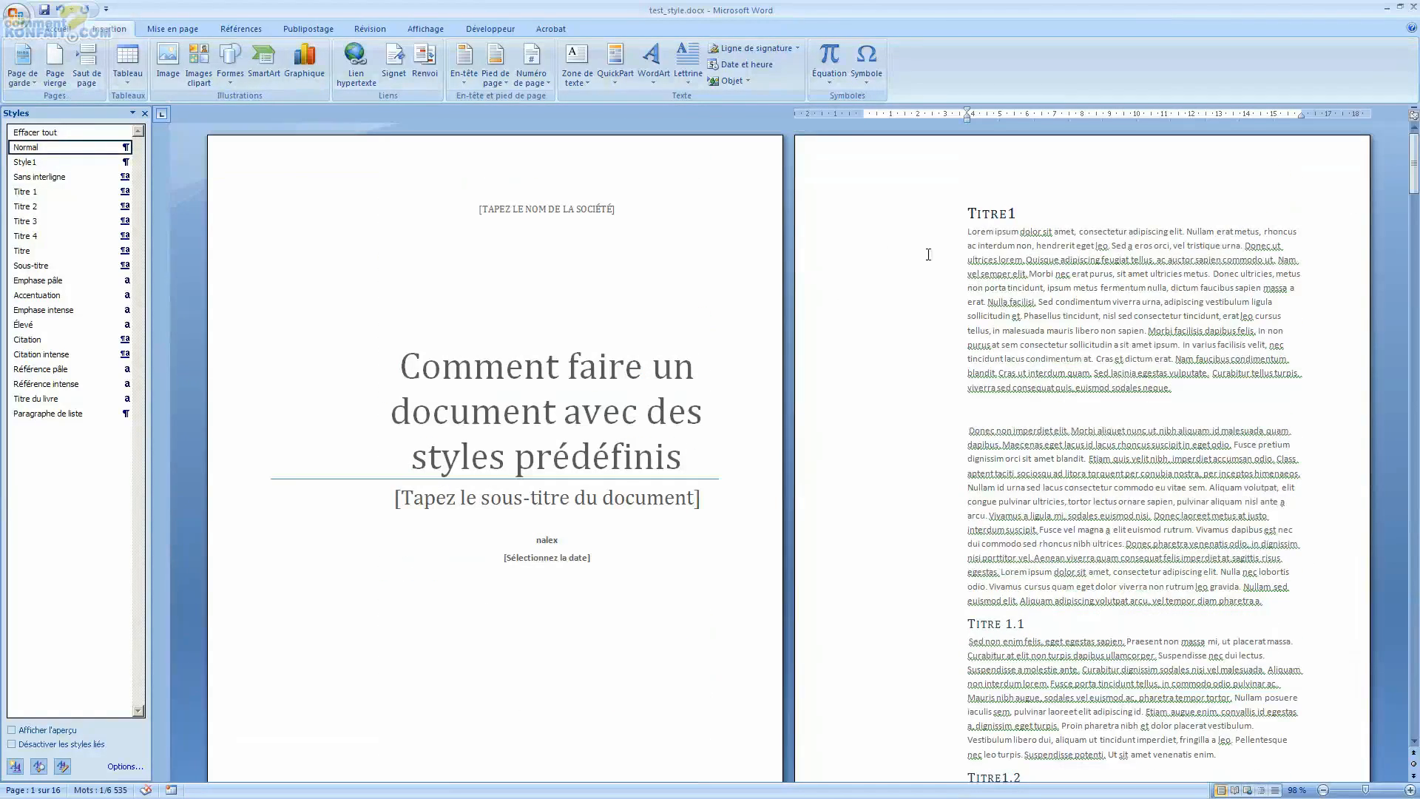
{"action": "left_click", "coordinate": [77, 31]}
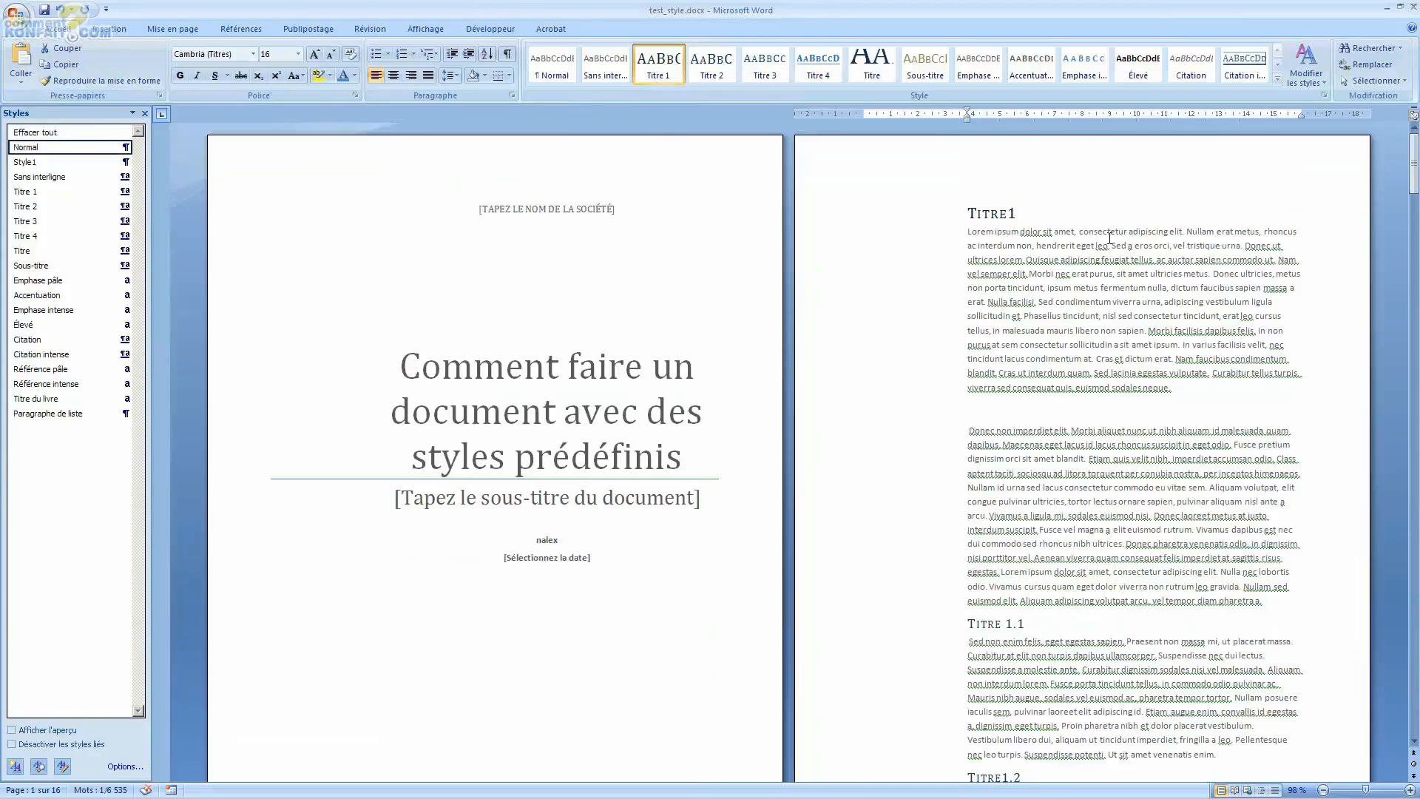
{"action": "scroll", "coordinate": [1102, 253], "scroll_direction": "down", "scroll_amount": 6}
{"action": "scroll", "coordinate": [1125, 318], "scroll_direction": "up", "scroll_amount": 6}
{"action": "scroll", "coordinate": [1145, 394], "scroll_direction": "down", "scroll_amount": 3}
{"action": "scroll", "coordinate": [1144, 395], "scroll_direction": "up", "scroll_amount": 3}
{"action": "scroll", "coordinate": [1147, 399], "scroll_direction": "down", "scroll_amount": 3}
{"action": "scroll", "coordinate": [1193, 509], "scroll_direction": "up", "scroll_amount": 3}
{"action": "left_click", "coordinate": [1324, 92]}
{"action": "left_click", "coordinate": [1325, 92]}
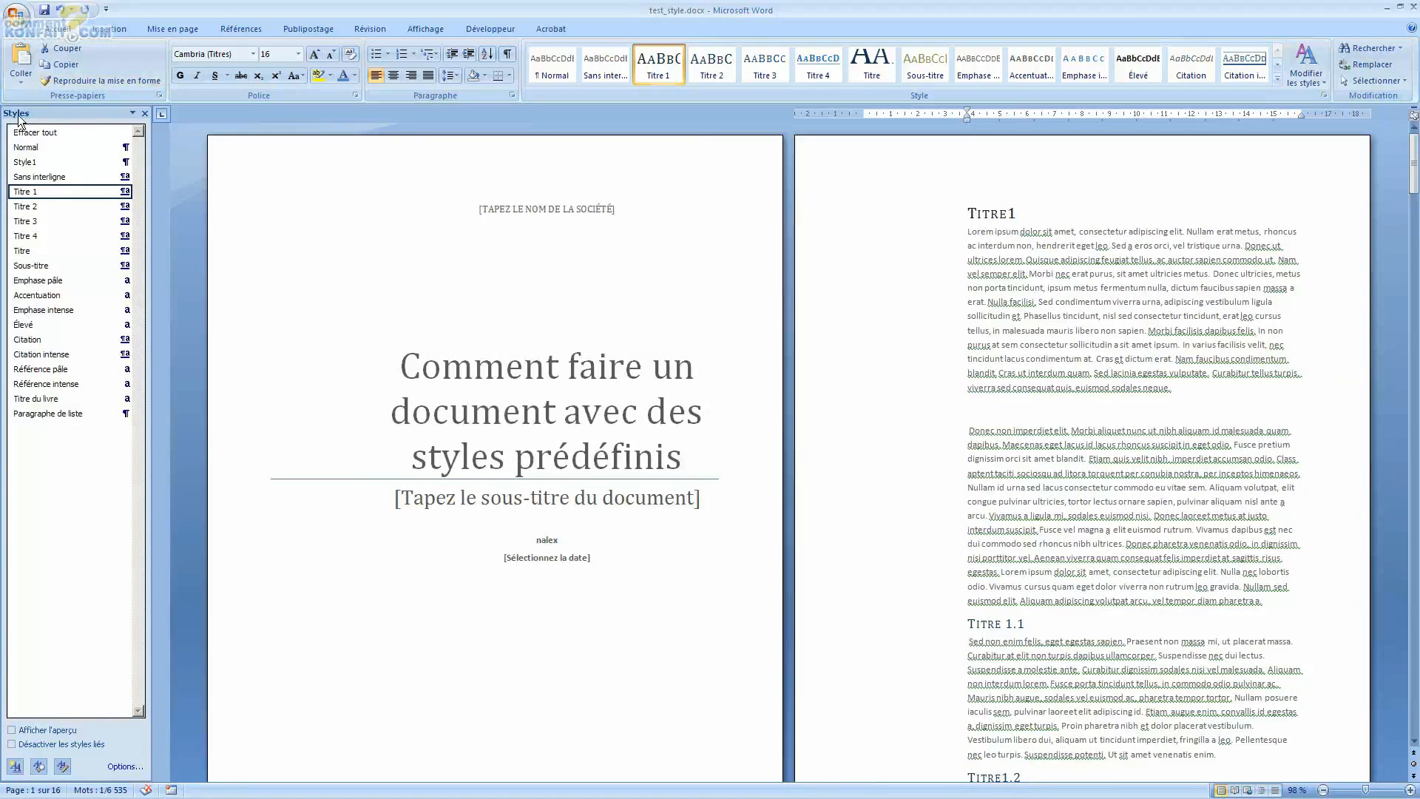
- Open the Titre 1 style for modification and try a light tint of the Accent 1 theme colour for its font
{"action": "mouse_move", "coordinate": [40, 194]}
{"action": "double_click", "coordinate": [991, 213]}
{"action": "mouse_move", "coordinate": [75, 201]}
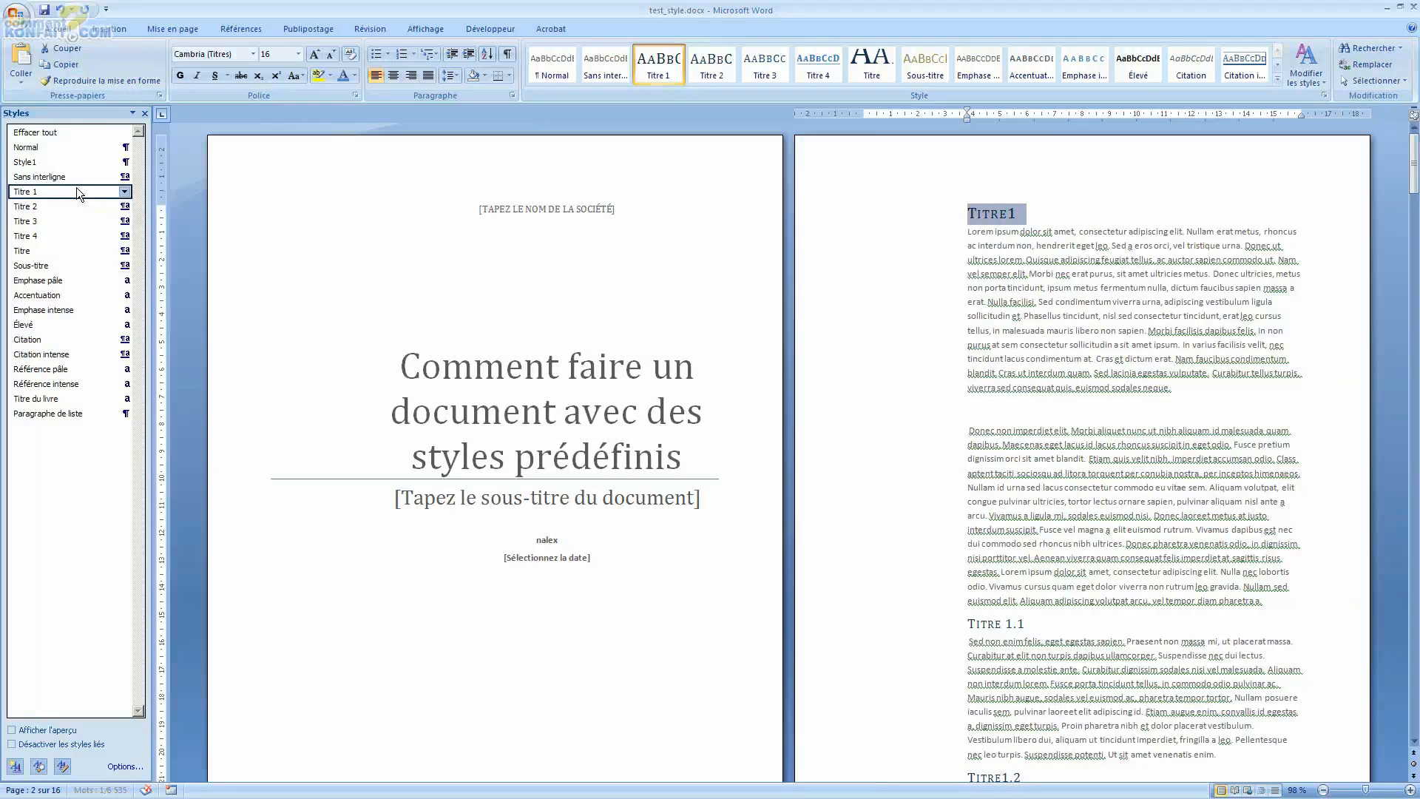
{"action": "left_click", "coordinate": [125, 192]}
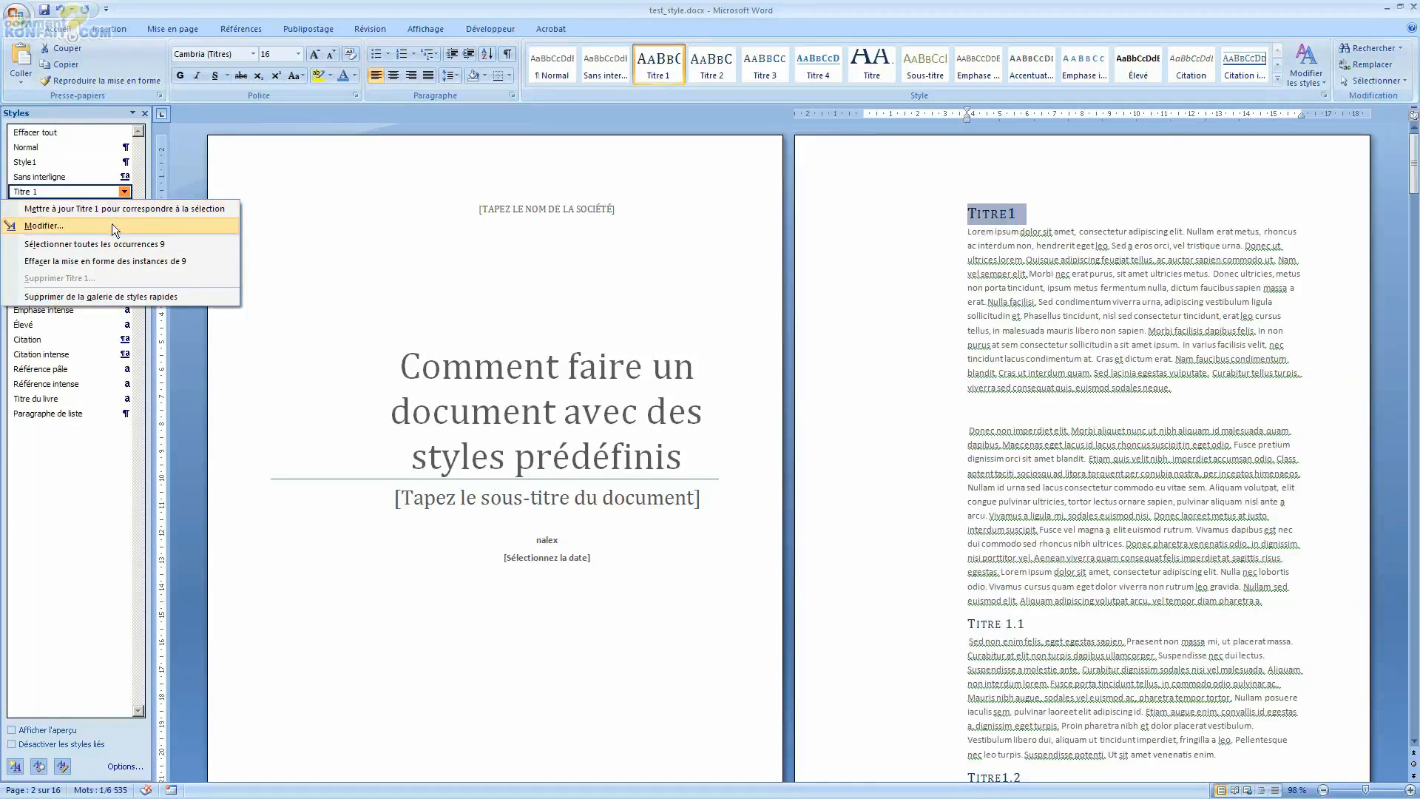
{"action": "left_click", "coordinate": [112, 223]}
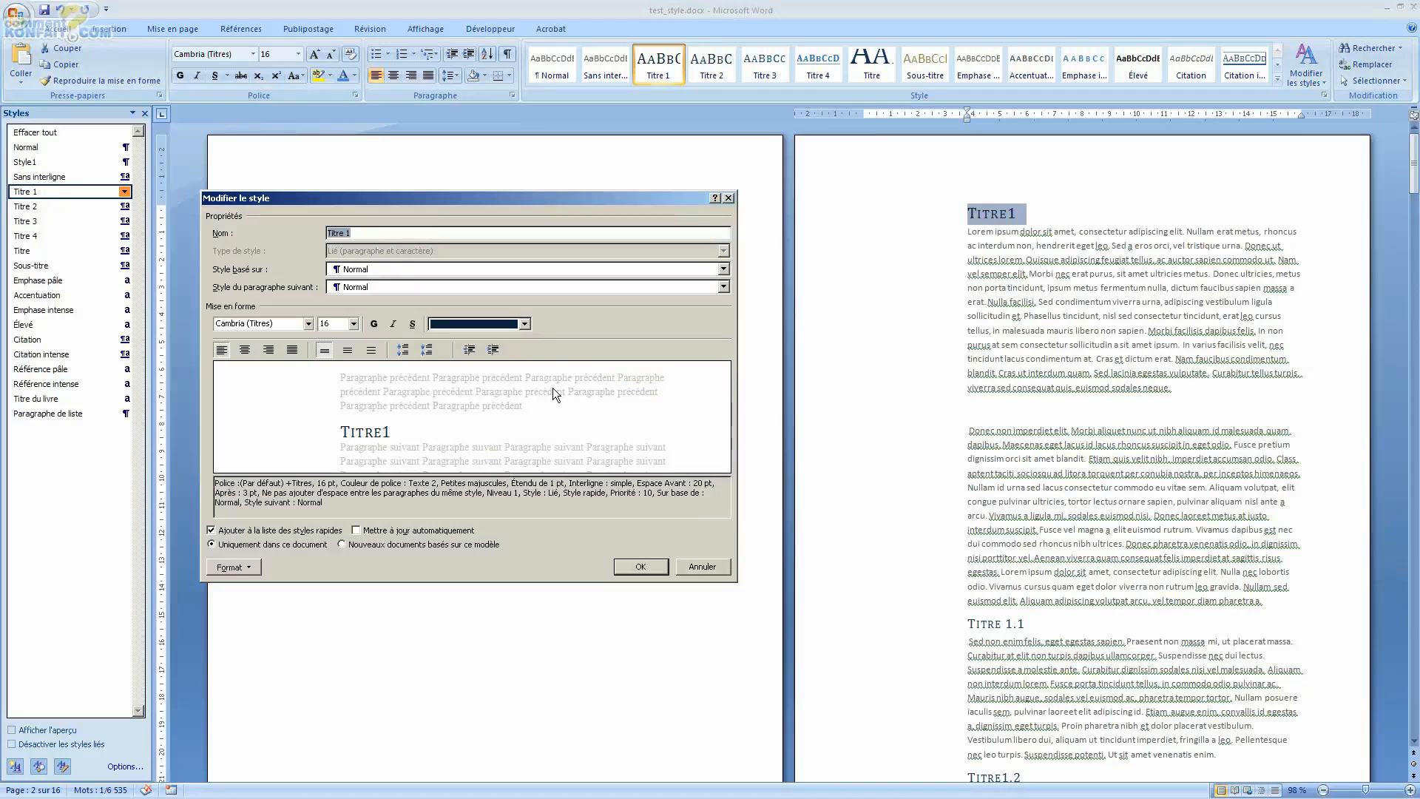
{"action": "left_click", "coordinate": [524, 323]}
{"action": "left_click", "coordinate": [653, 318]}
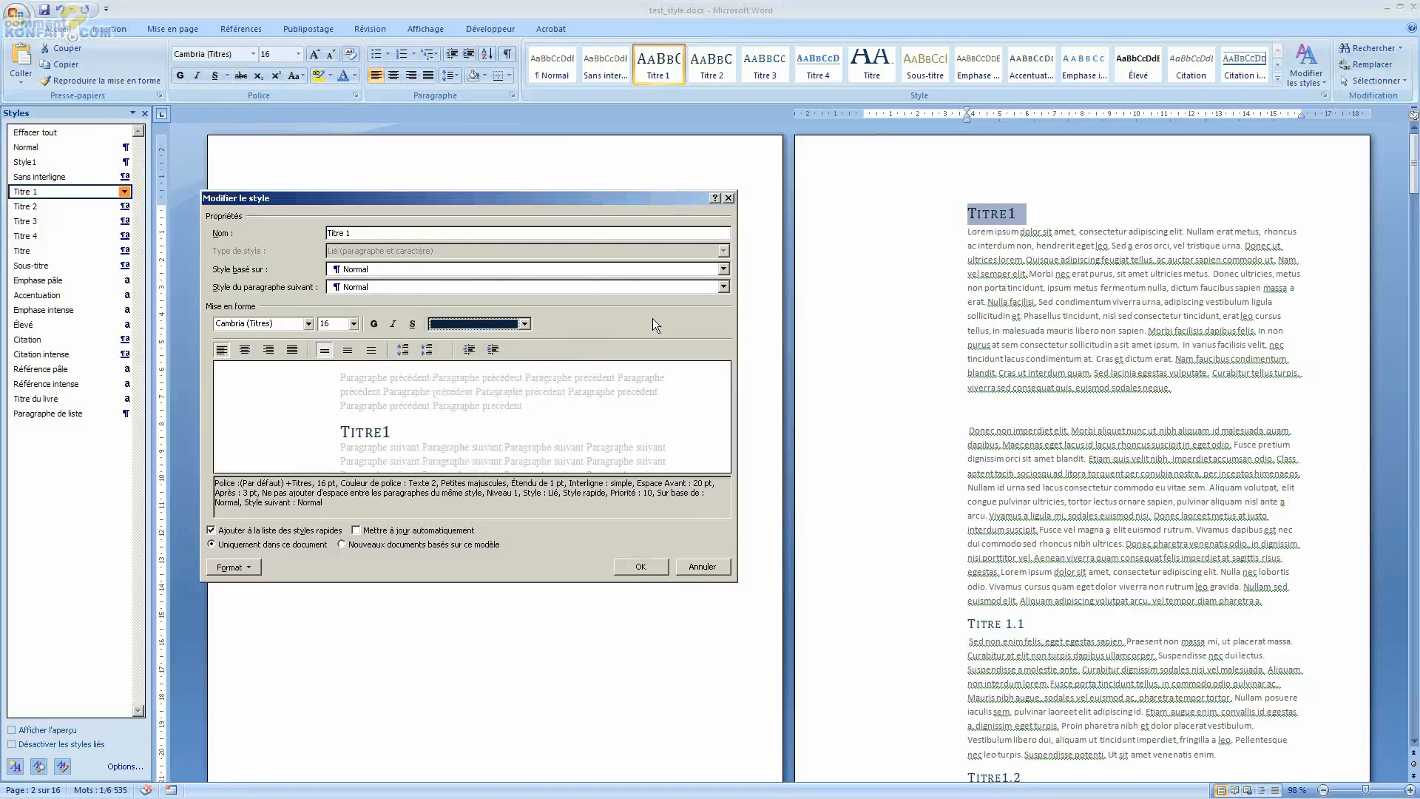
{"action": "left_click", "coordinate": [503, 323]}
{"action": "left_click", "coordinate": [486, 392]}
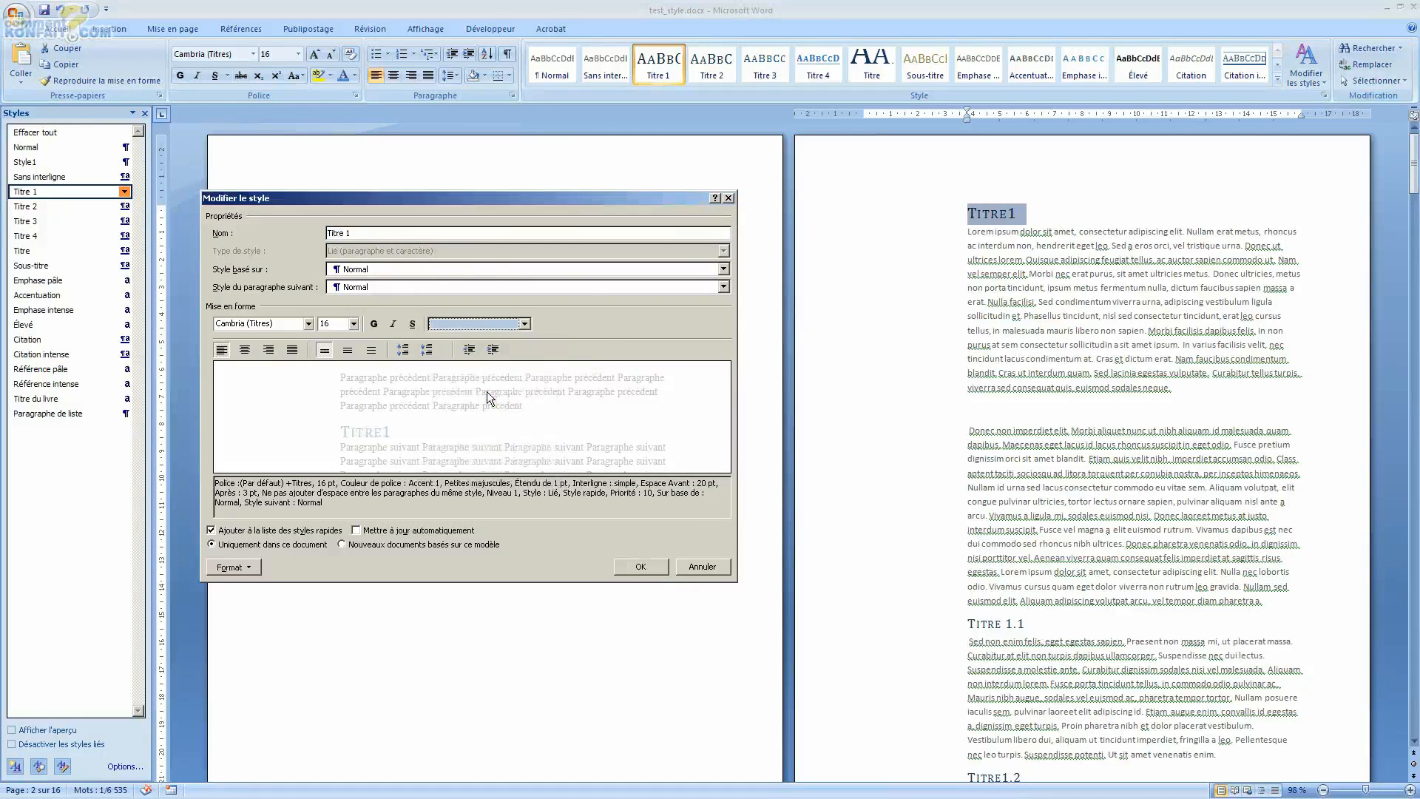
- Set the Titre 1 style's font colour to the dark blue Texte 2 theme colour and its font size to 22 pt
{"action": "left_click", "coordinate": [525, 323]}
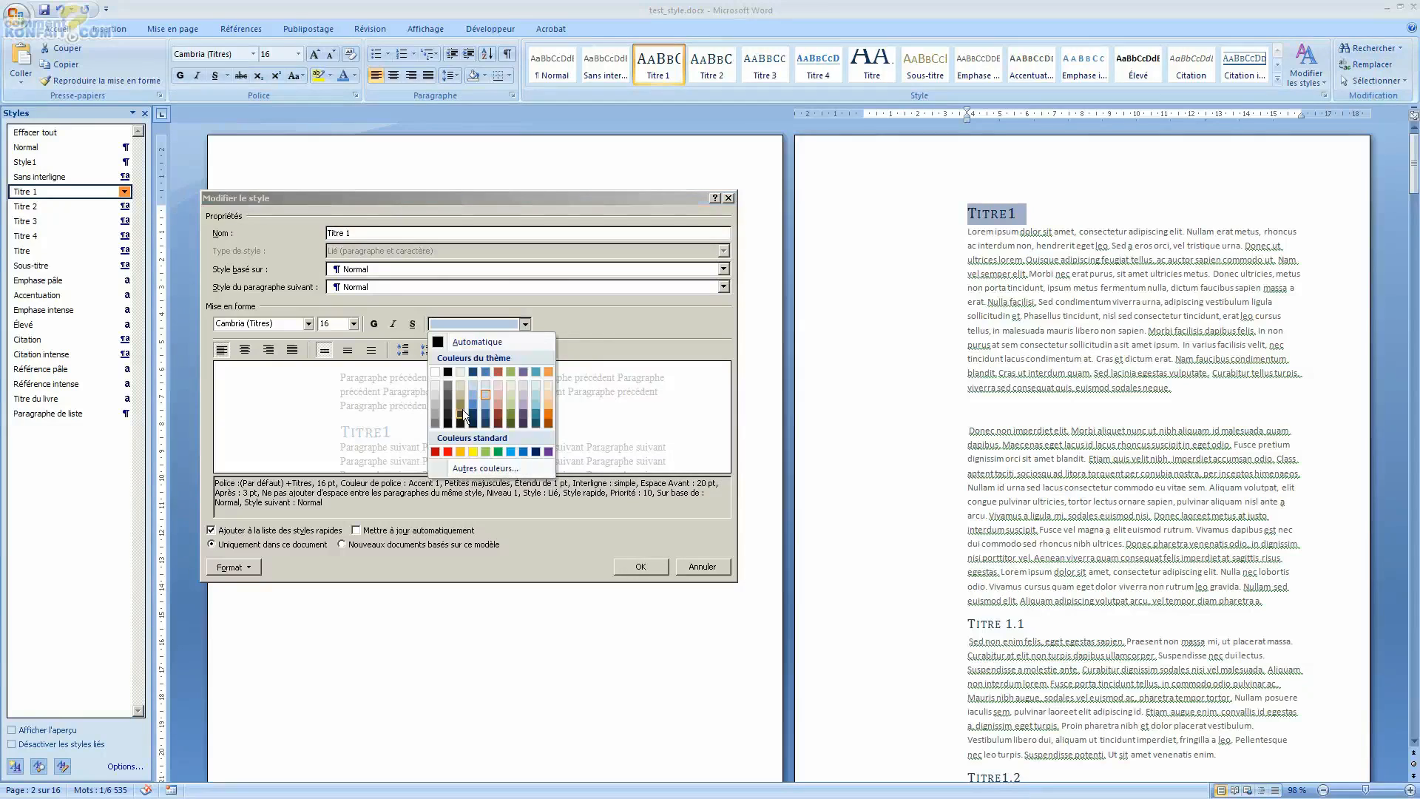
{"action": "left_click", "coordinate": [472, 372]}
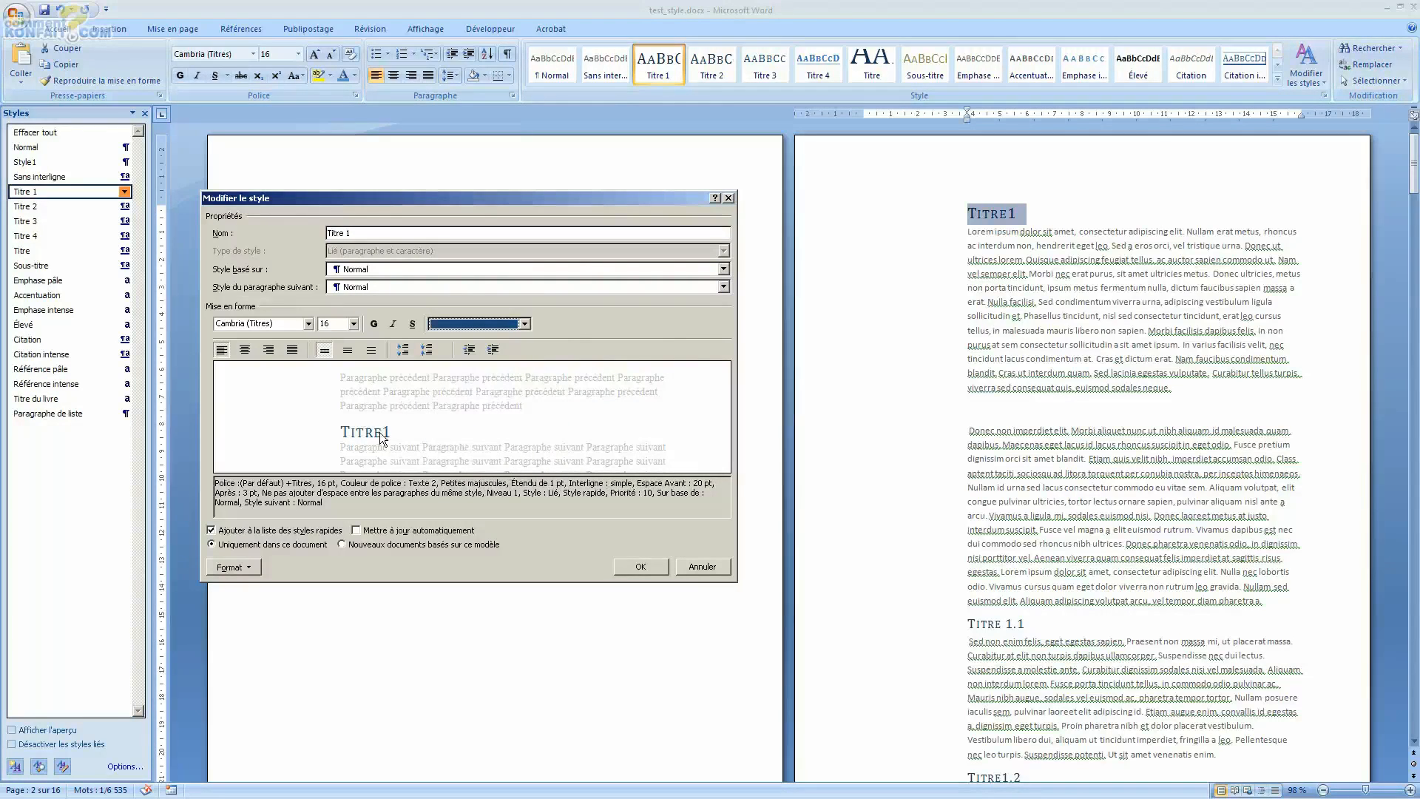
{"action": "left_click", "coordinate": [353, 324]}
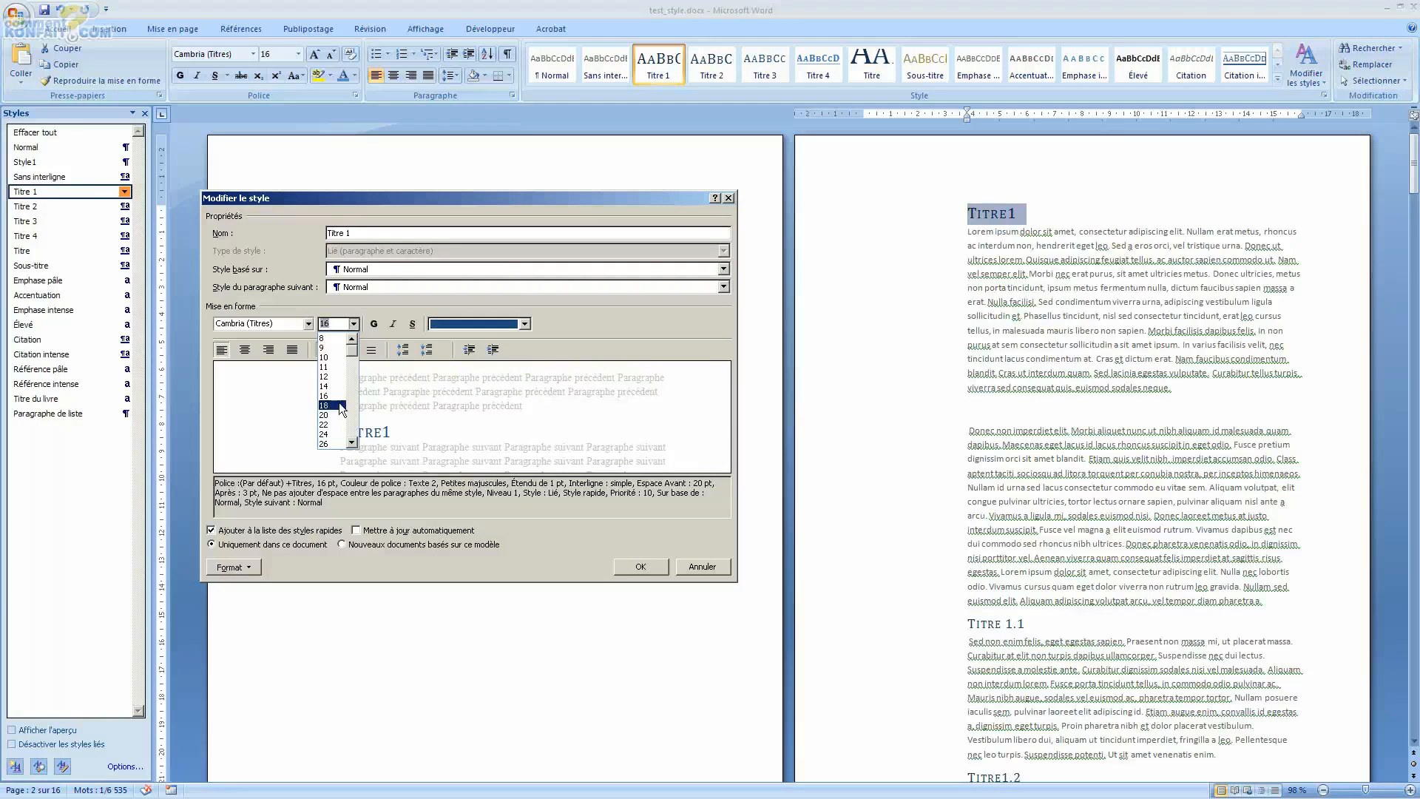
{"action": "left_click", "coordinate": [337, 424]}
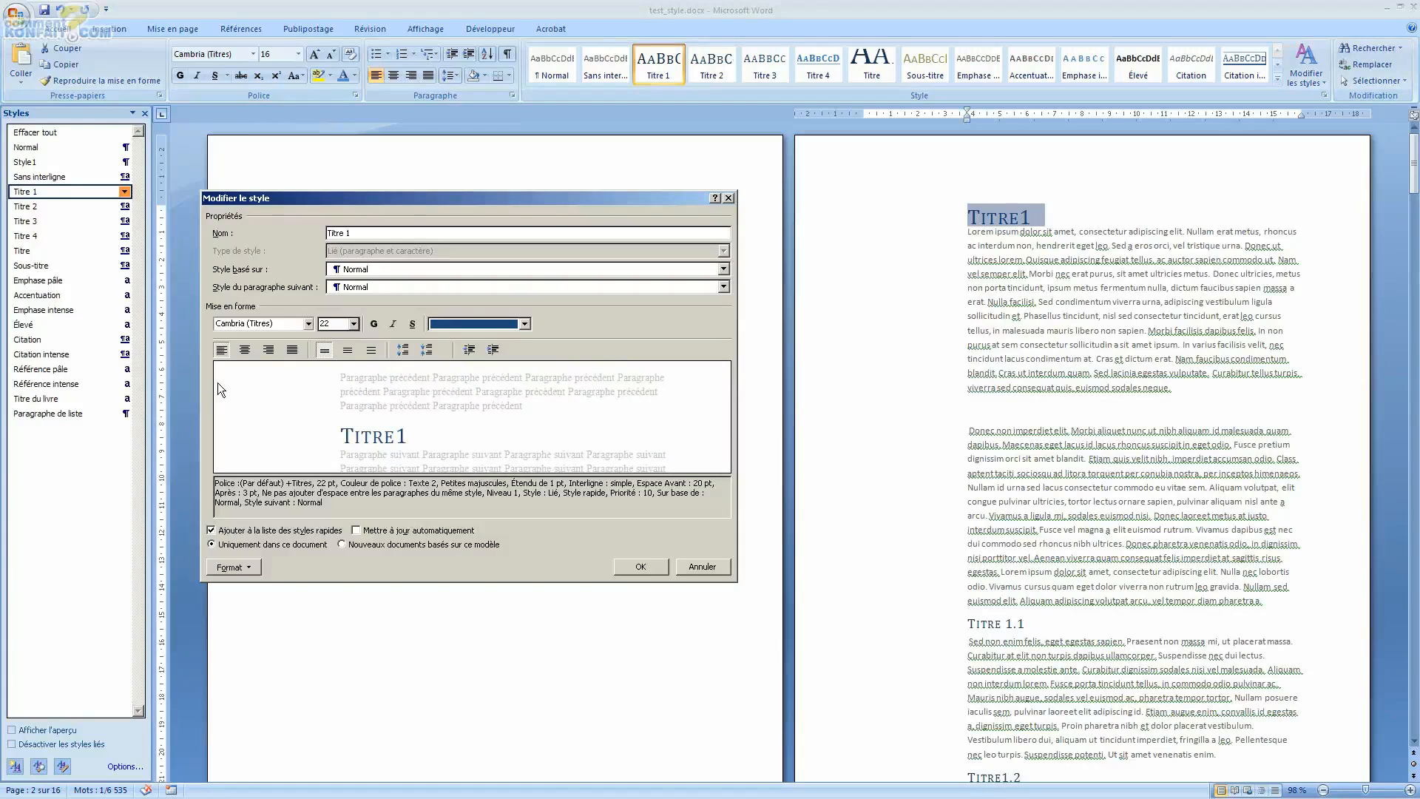
- Add dotted ½ pt borders in the automatic colour above and below the paragraph in the Titre 1 style
{"action": "left_click", "coordinate": [235, 567]}
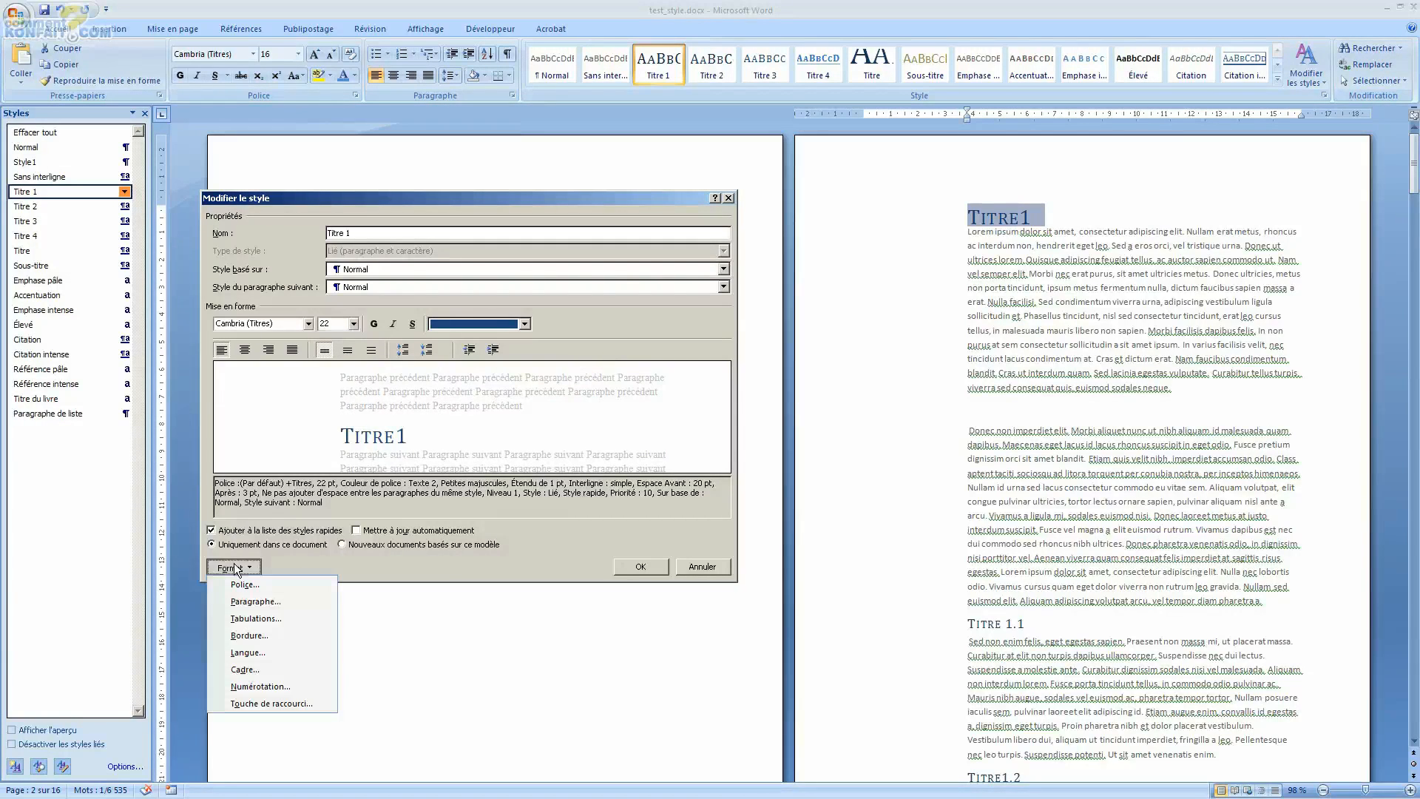
{"action": "left_click", "coordinate": [253, 637]}
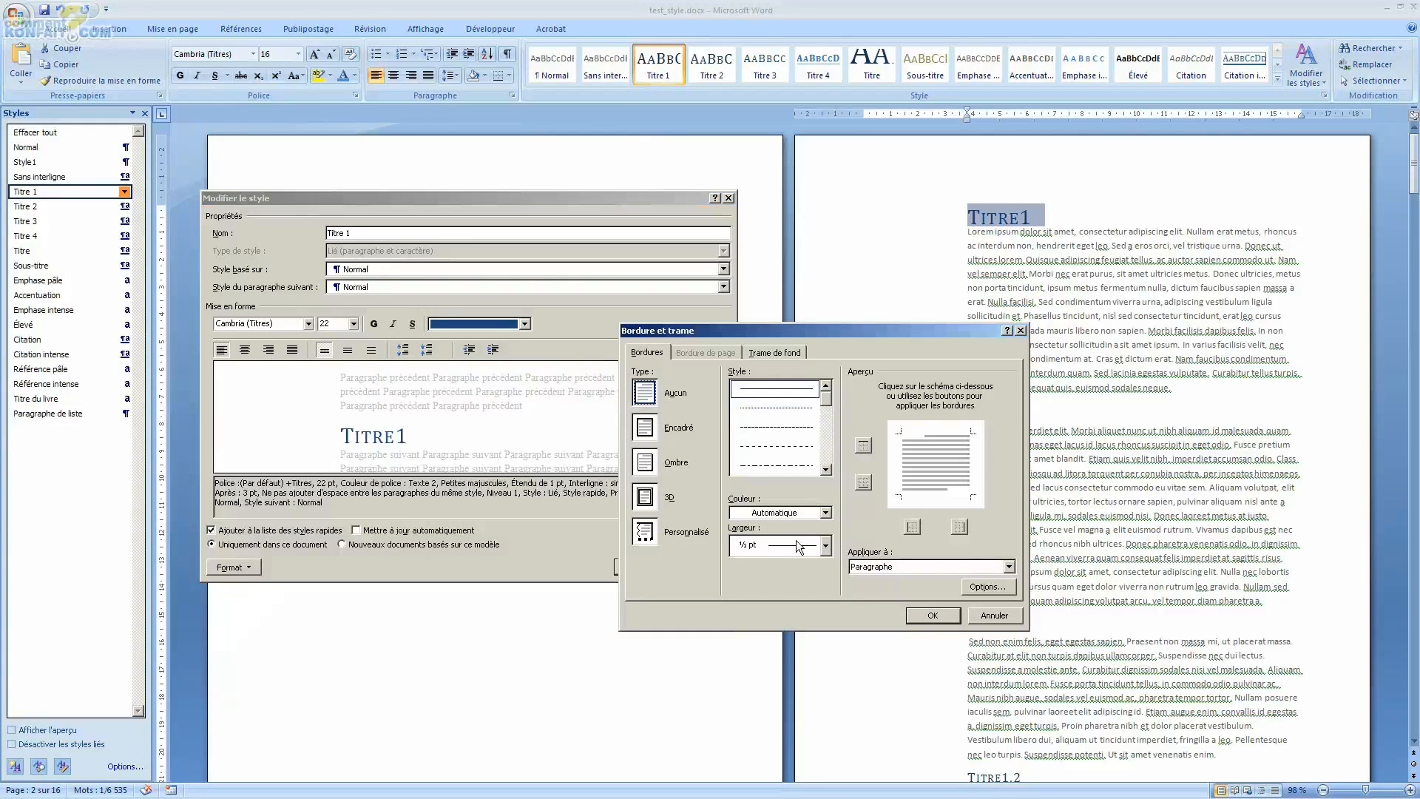
{"action": "left_click", "coordinate": [799, 409]}
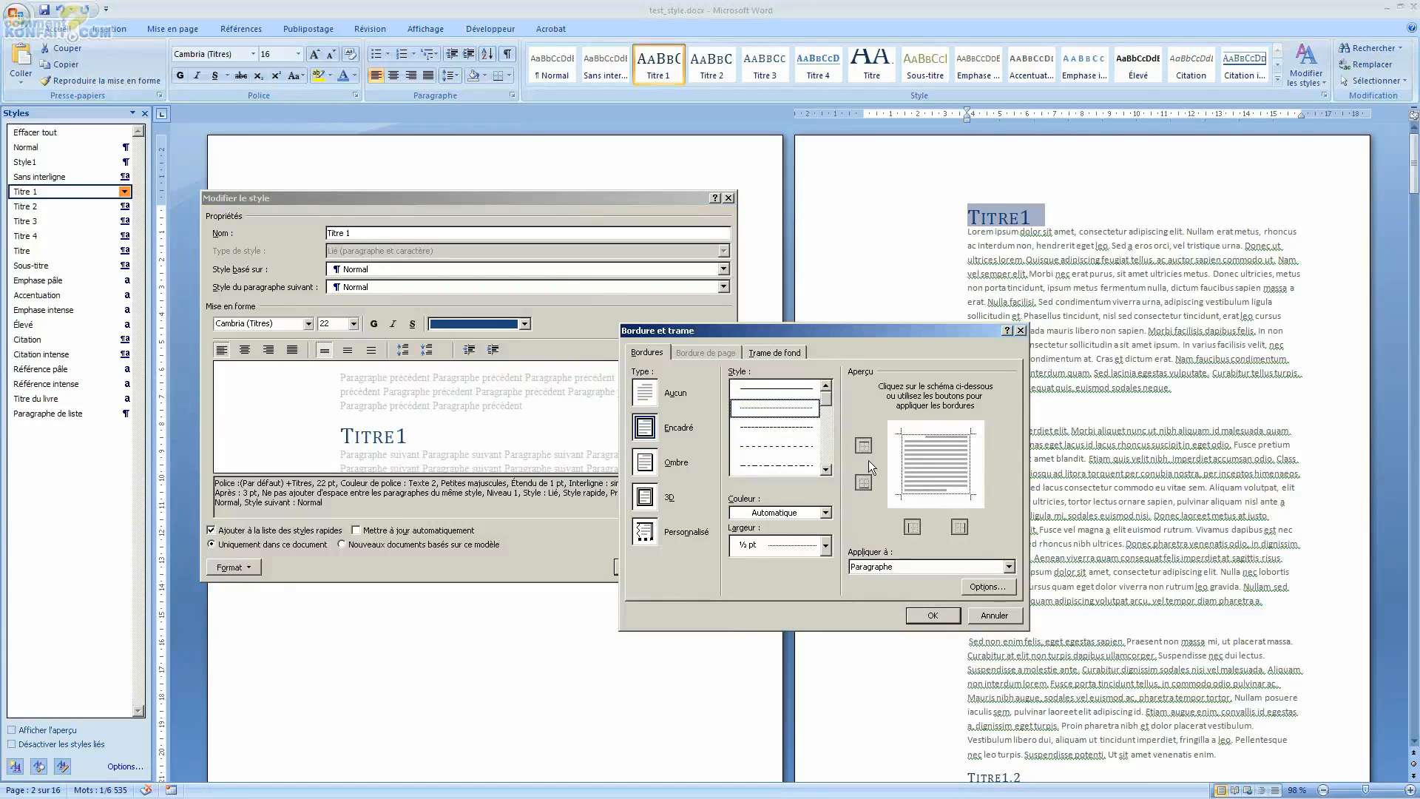
{"action": "left_click", "coordinate": [914, 528]}
{"action": "left_click", "coordinate": [955, 530]}
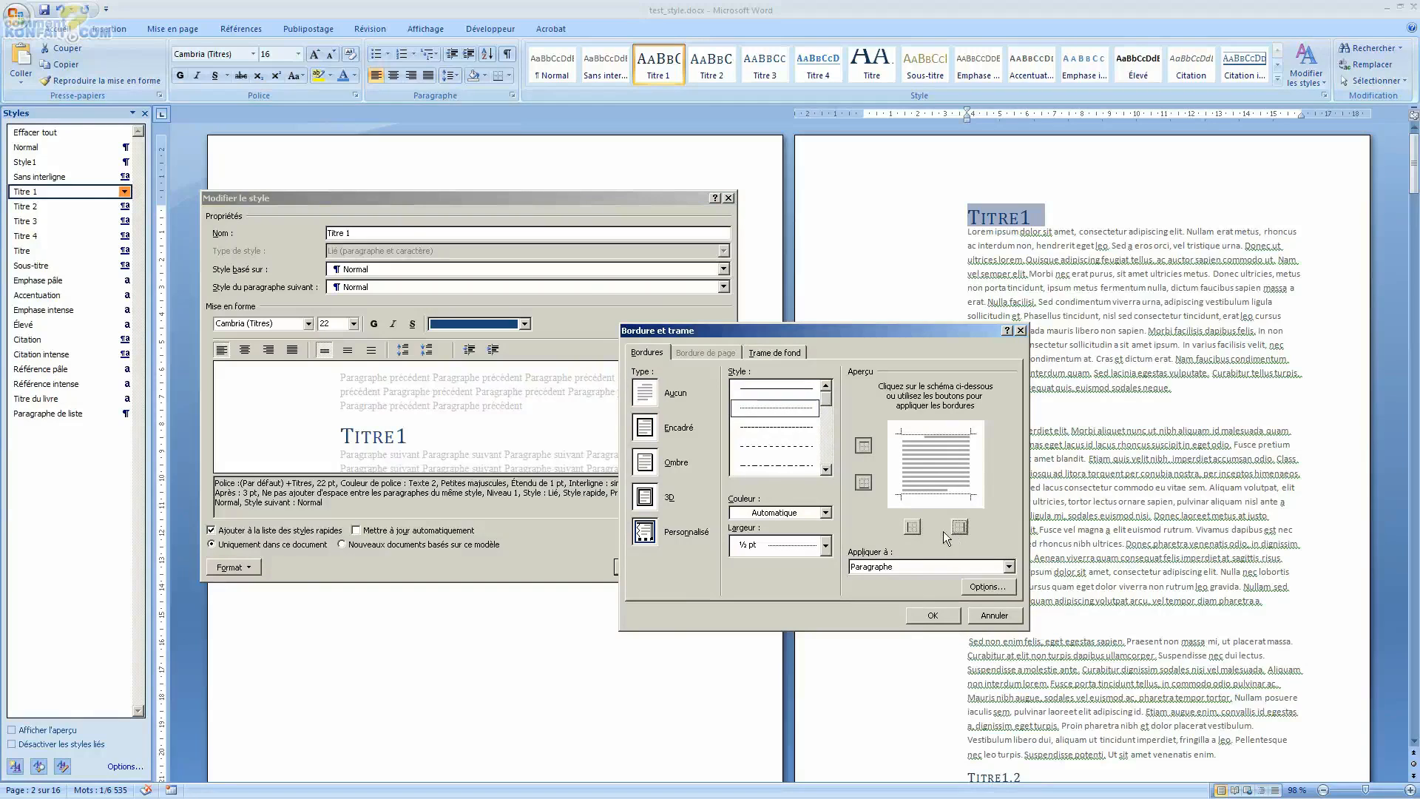
{"action": "left_click", "coordinate": [917, 616]}
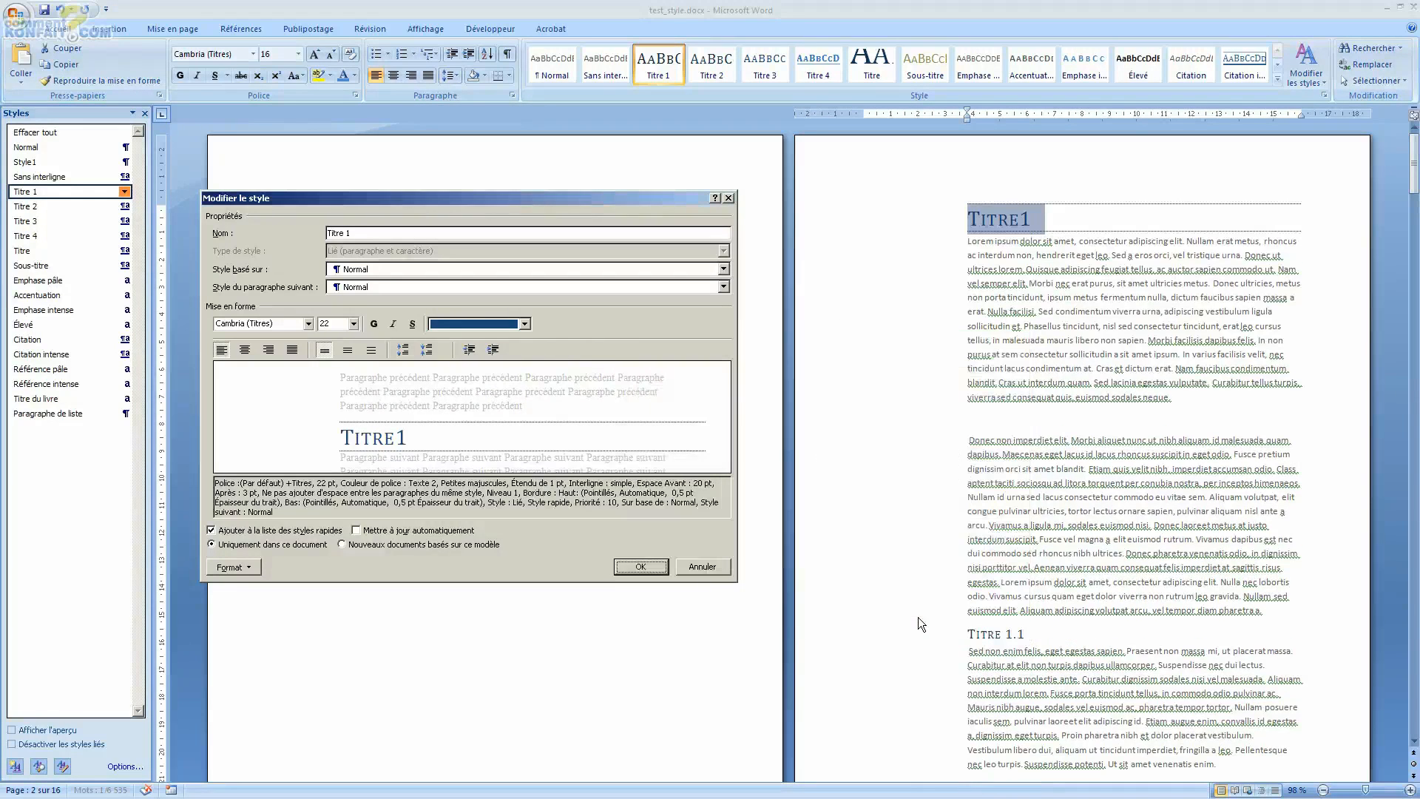
- Centre the Titre 1 style, set its spacing to 98 pt before and 84 pt after, and save the style
{"action": "left_click", "coordinate": [245, 349]}
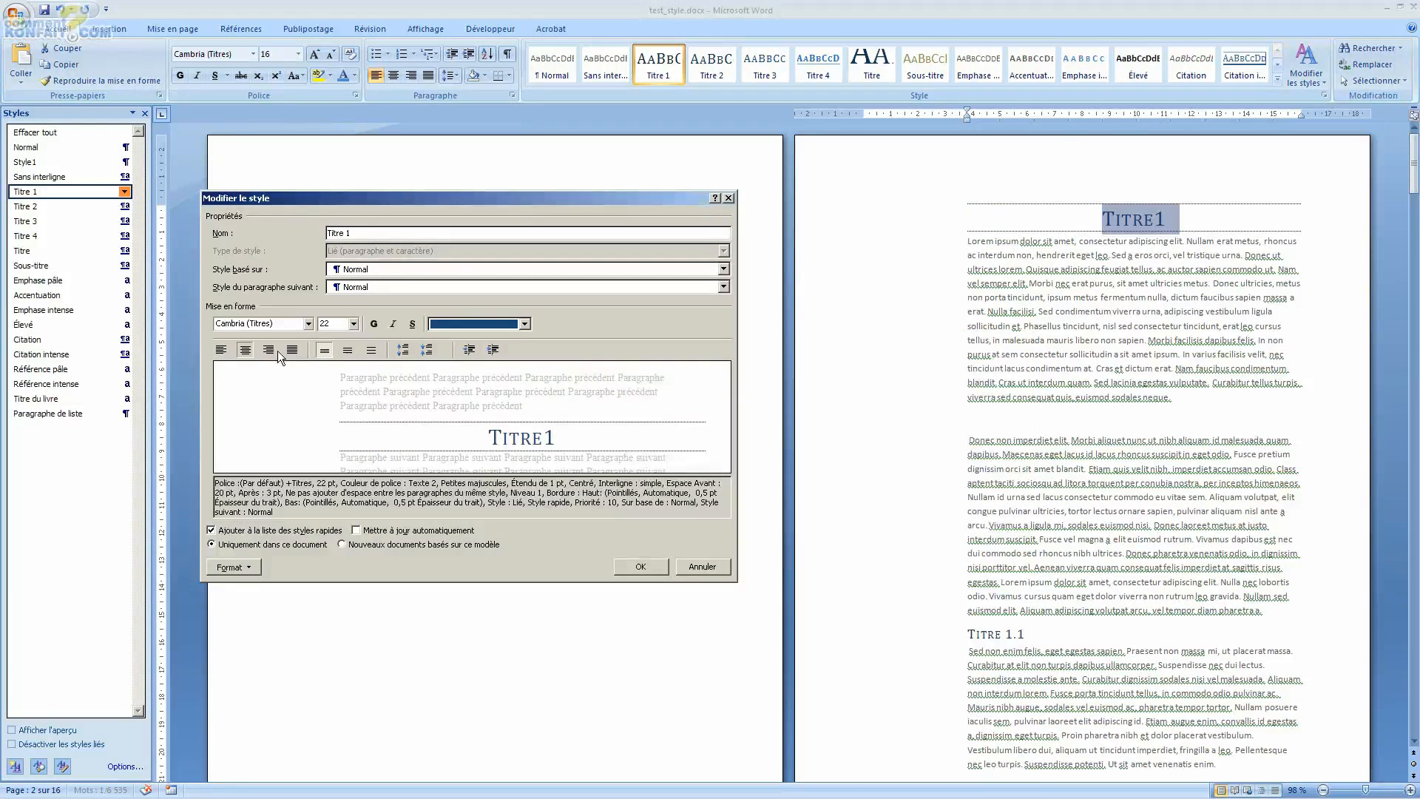
{"action": "left_click", "coordinate": [426, 349]}
{"action": "left_click", "coordinate": [403, 350]}
{"action": "left_click", "coordinate": [402, 350]}
{"action": "left_click", "coordinate": [402, 349]}
{"action": "left_click", "coordinate": [403, 351]}
{"action": "left_click", "coordinate": [403, 350]}
{"action": "left_click", "coordinate": [403, 351]}
{"action": "left_click", "coordinate": [403, 351]}
{"action": "left_click", "coordinate": [403, 351]}
{"action": "left_click", "coordinate": [403, 350]}
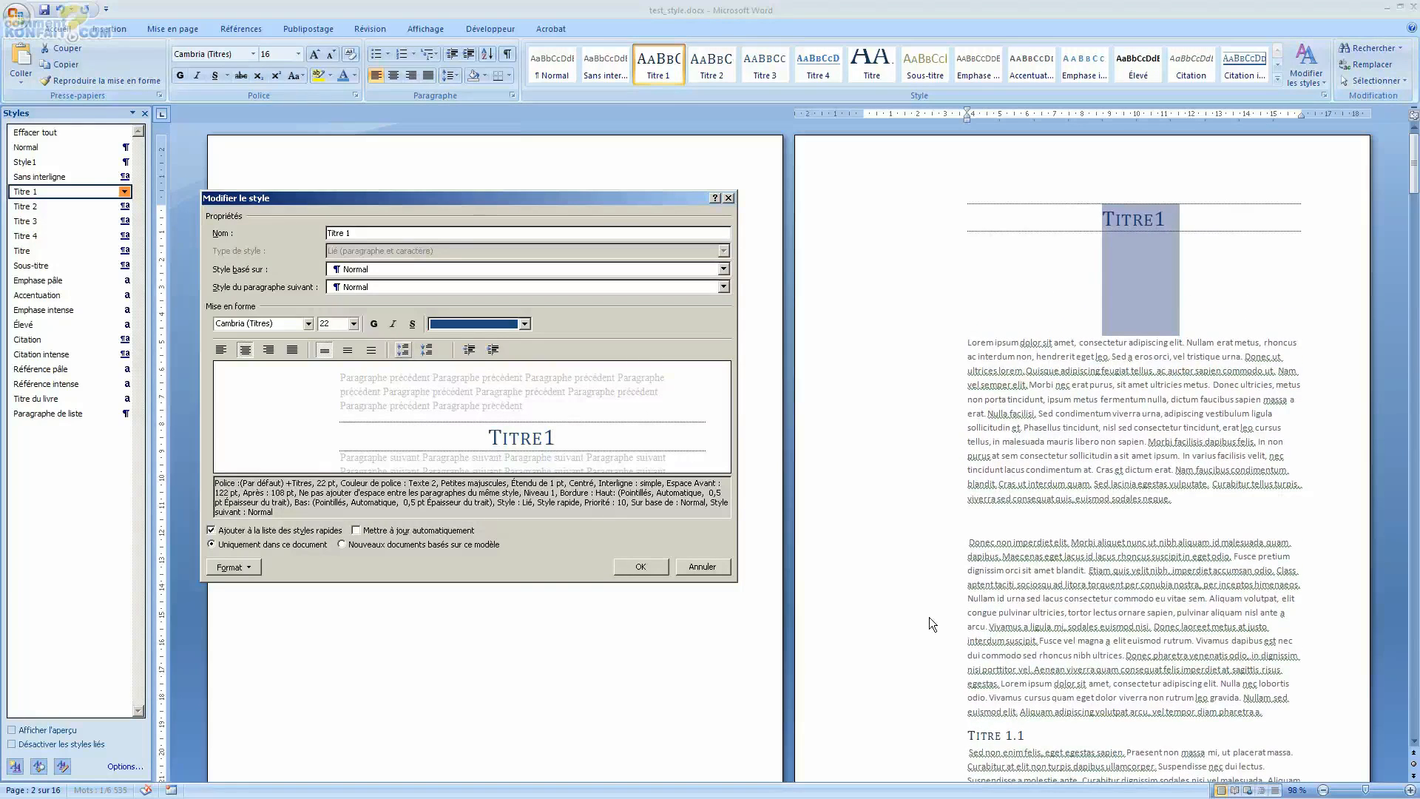
{"action": "left_click", "coordinate": [1114, 271]}
{"action": "left_click", "coordinate": [425, 349]}
{"action": "left_click", "coordinate": [426, 350]}
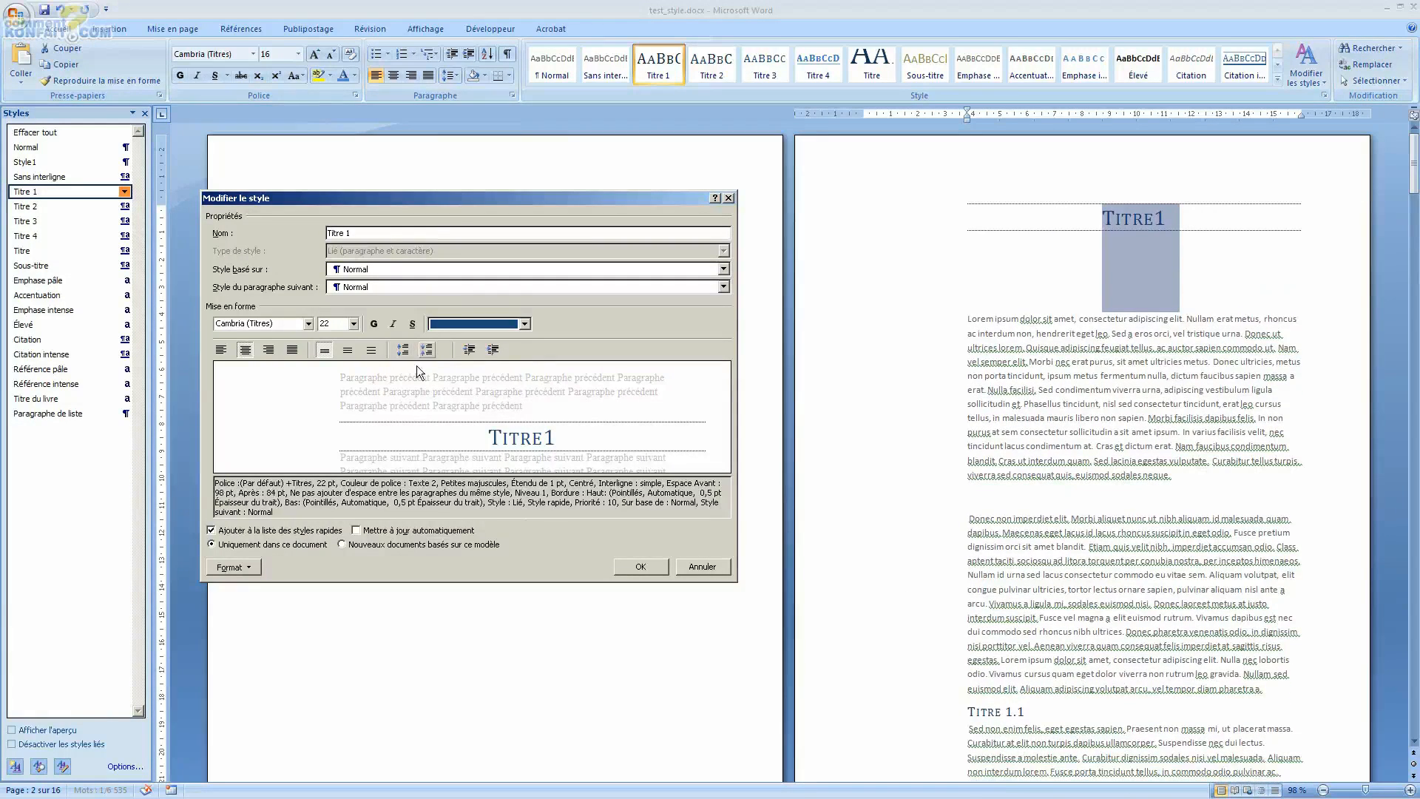
{"action": "left_click", "coordinate": [640, 566]}
{"action": "left_click", "coordinate": [714, 569]}
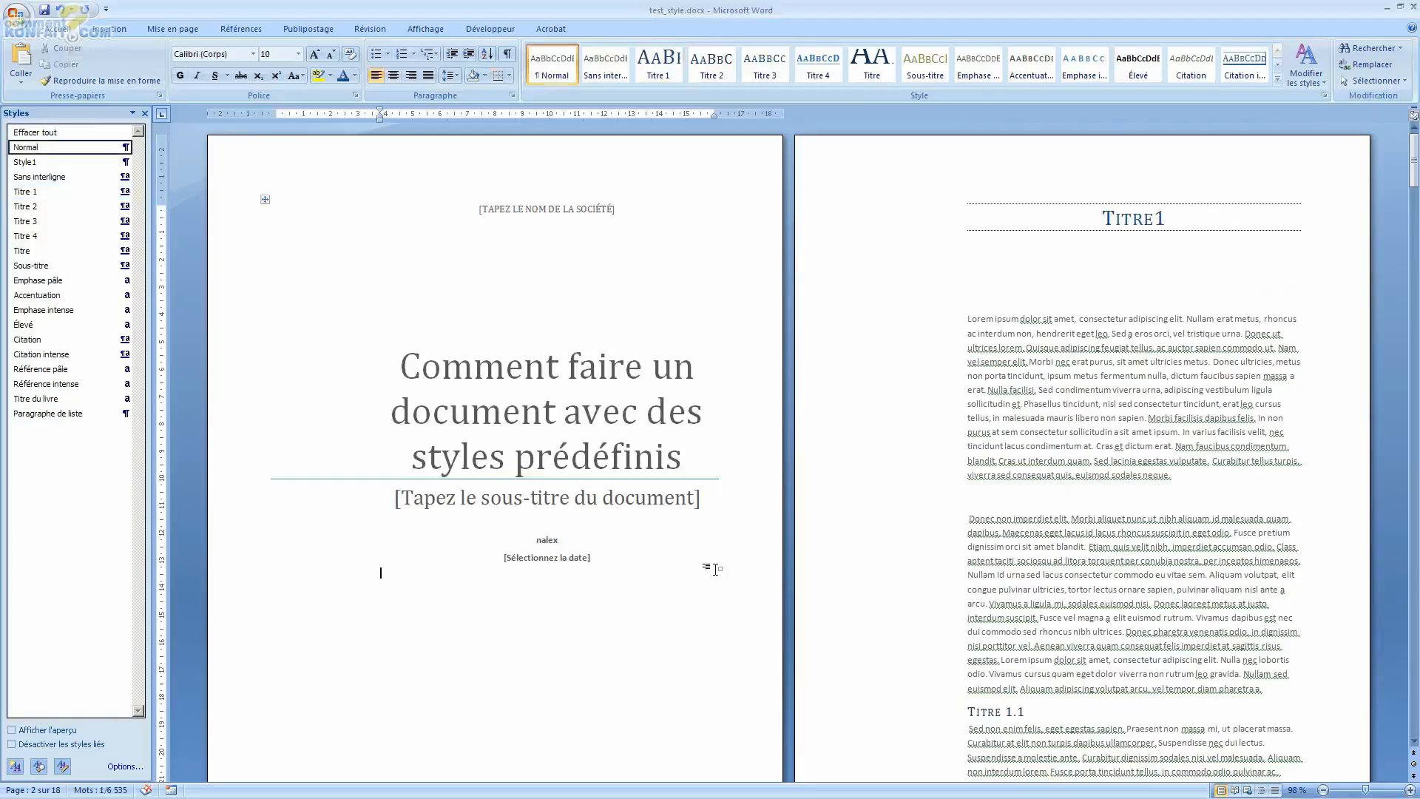
- Review the restyled Titre 1 headings through the document and return to its beginning
{"action": "scroll", "coordinate": [715, 569], "scroll_direction": "down", "scroll_amount": 15}
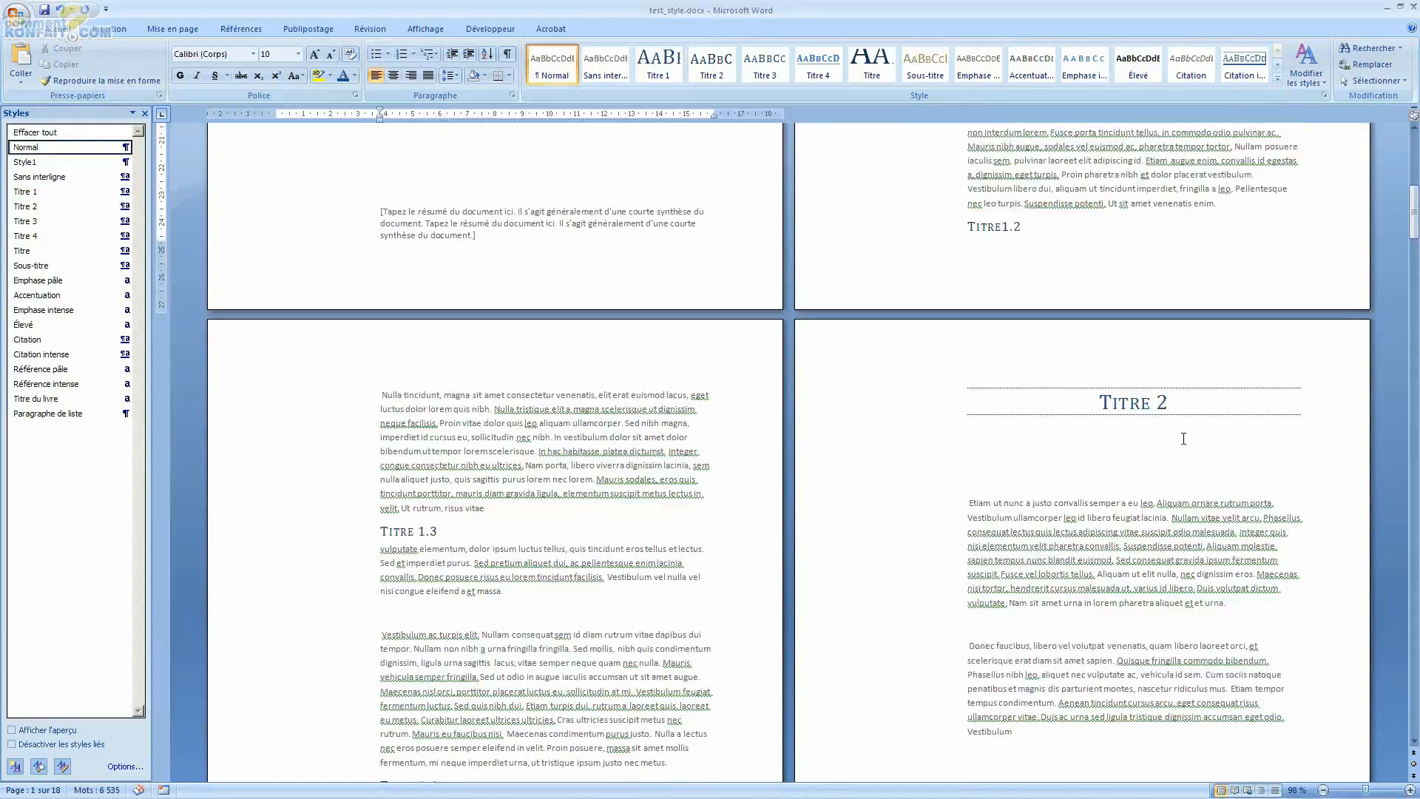
{"action": "scroll", "coordinate": [1184, 439], "scroll_direction": "up", "scroll_amount": 10}
{"action": "scroll", "coordinate": [1164, 383], "scroll_direction": "down", "scroll_amount": 15}
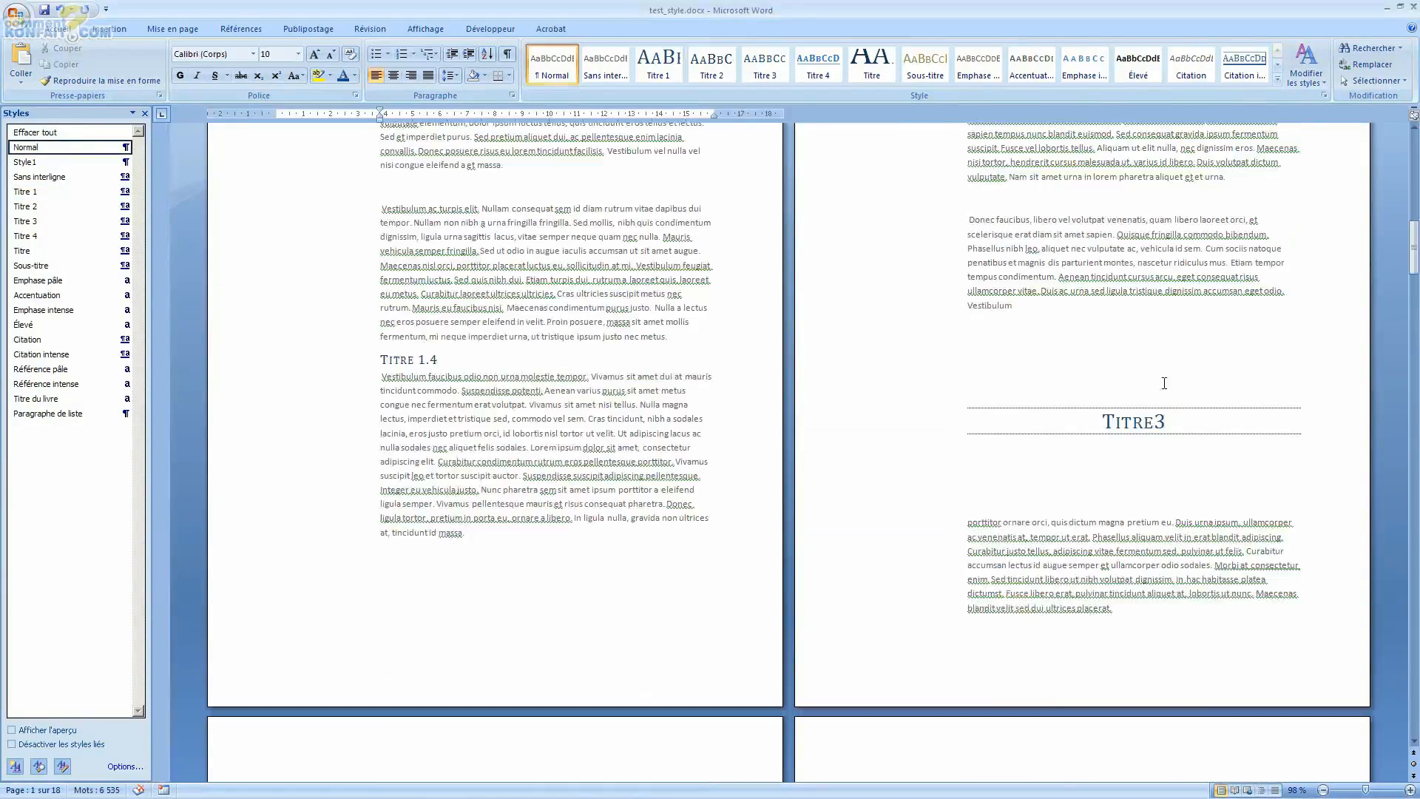
{"action": "scroll", "coordinate": [1165, 383], "scroll_direction": "down", "scroll_amount": 15}
{"action": "scroll", "coordinate": [1160, 339], "scroll_direction": "up", "scroll_amount": 9}
{"action": "scroll", "coordinate": [1157, 336], "scroll_direction": "down", "scroll_amount": 7}
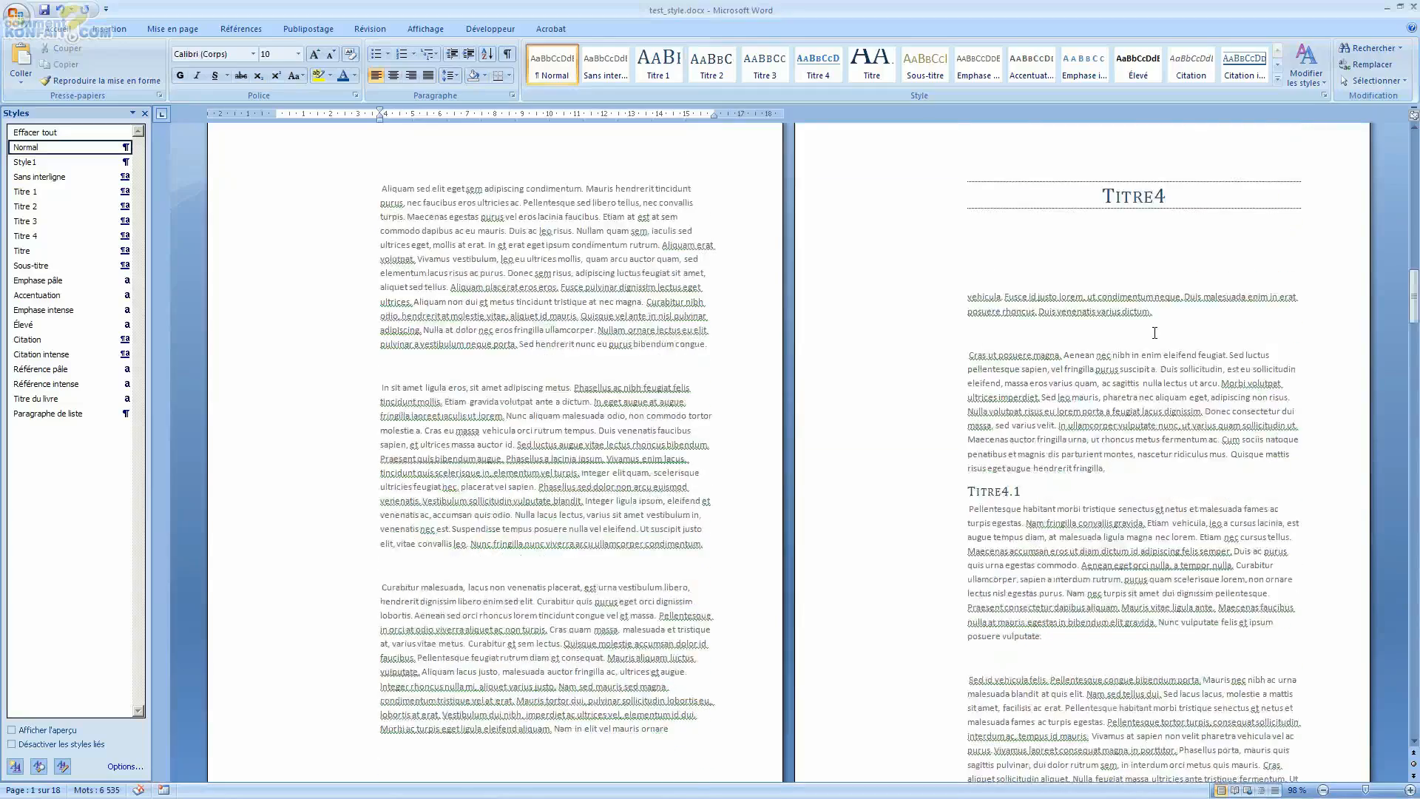
{"action": "scroll", "coordinate": [1154, 333], "scroll_direction": "down", "scroll_amount": 14}
{"action": "left_click", "coordinate": [595, 292]}
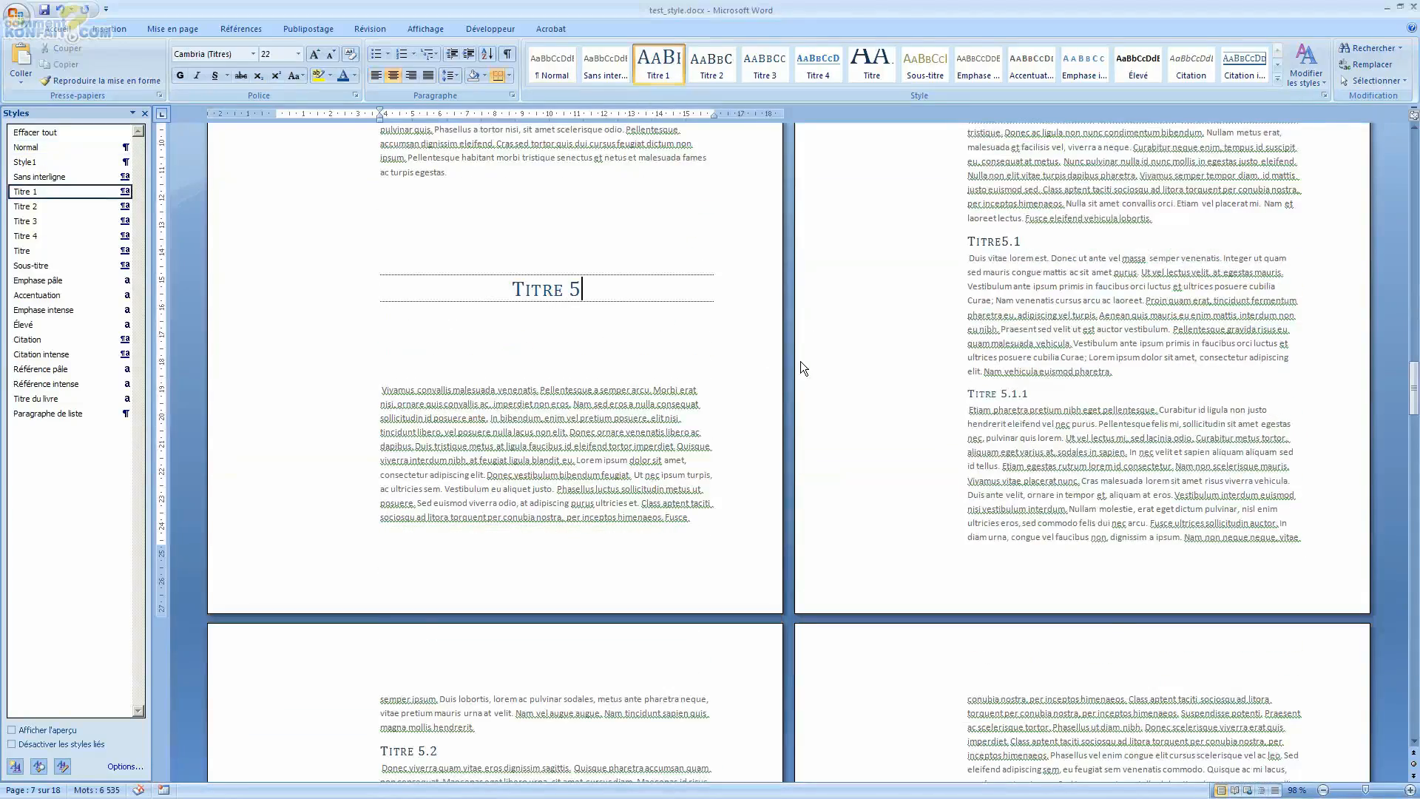
{"action": "scroll", "coordinate": [1263, 459], "scroll_direction": "down", "scroll_amount": 15}
{"action": "scroll", "coordinate": [1263, 458], "scroll_direction": "up", "scroll_amount": 15}
{"action": "left_click_drag", "start_coordinate": [1413, 444], "coordinate": [1386, 144]}
- Starting from the "Titre 1.1" heading, modify the Titre 2 style with a 16 pt font in dark green Accent 3
{"action": "scroll", "coordinate": [800, 452], "scroll_direction": "down", "scroll_amount": 6}
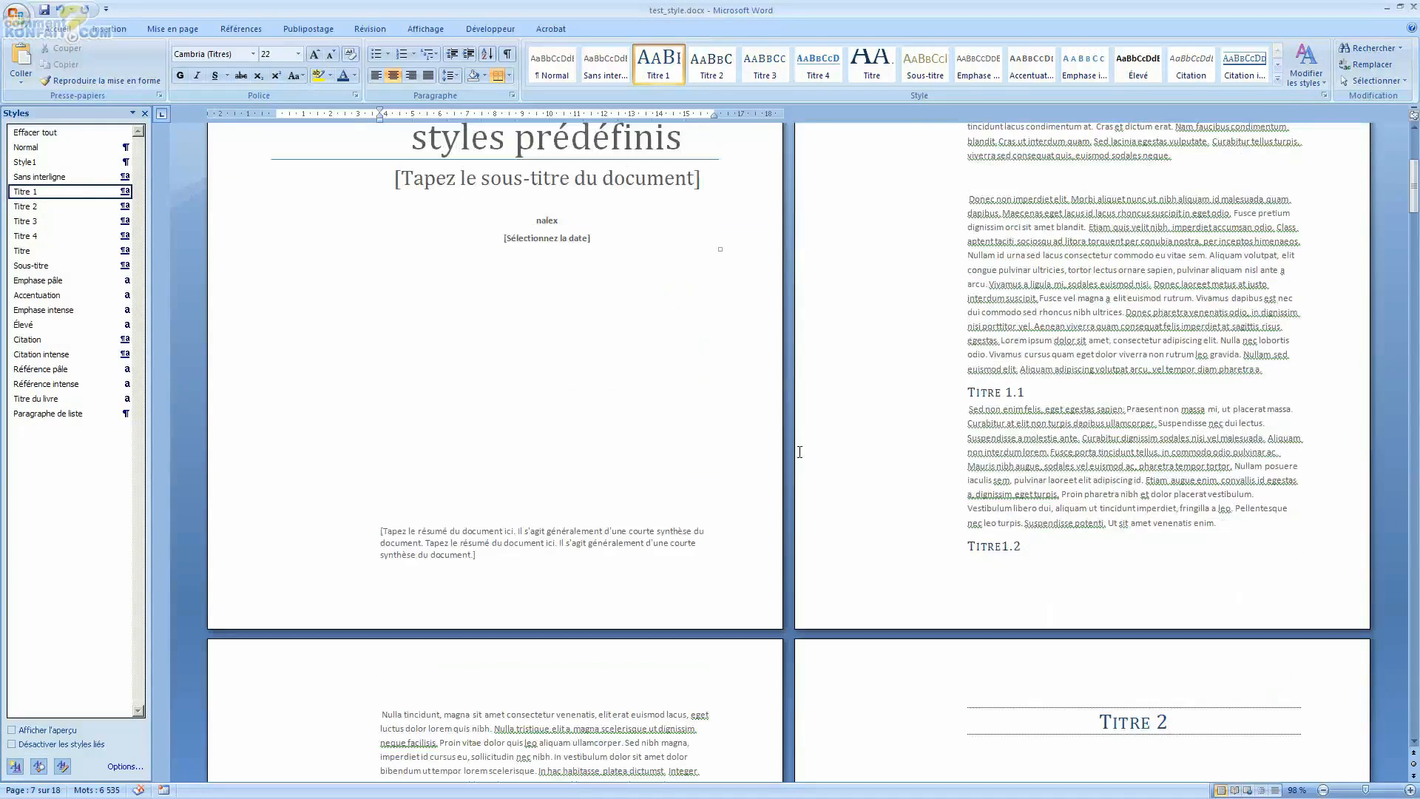
{"action": "left_click_drag", "start_coordinate": [1027, 392], "coordinate": [934, 398]}
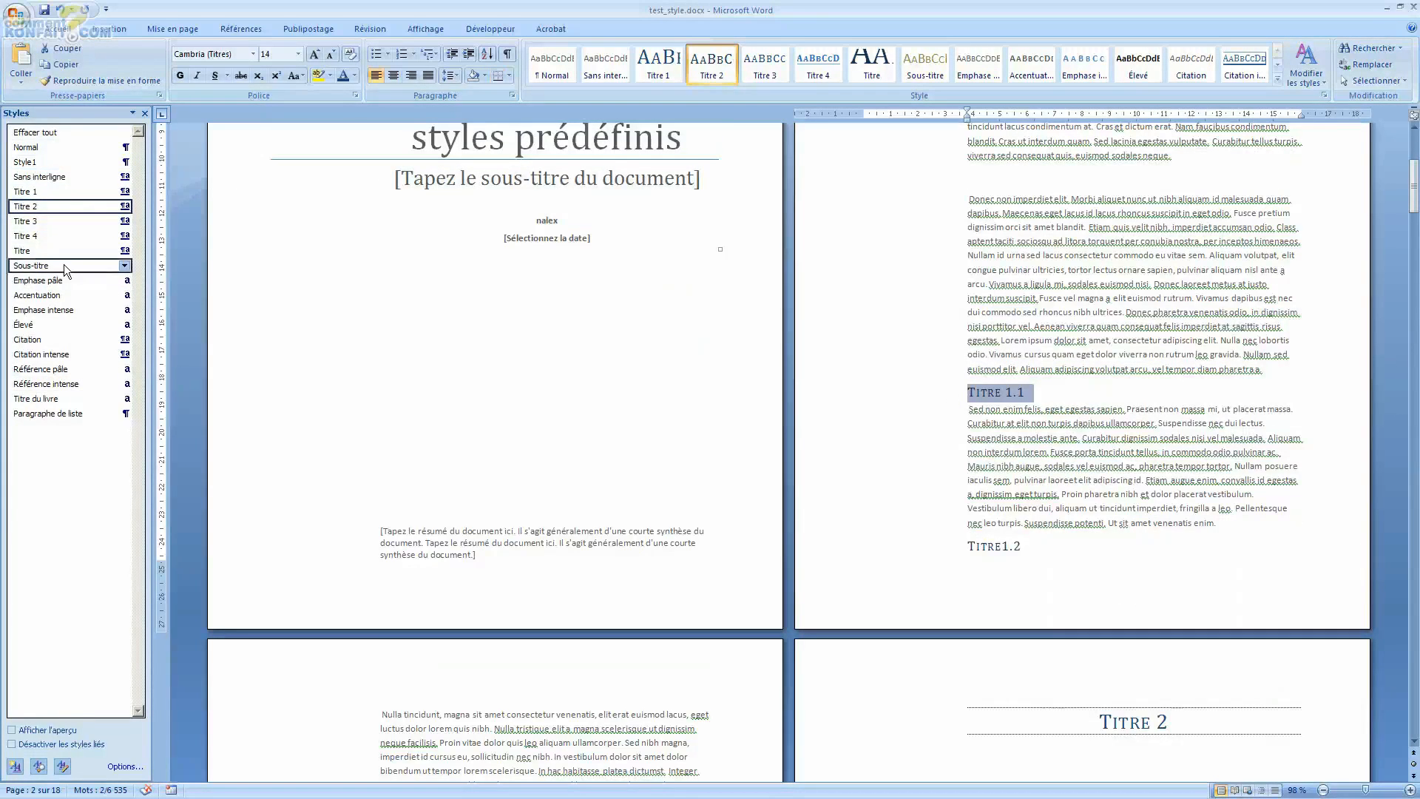
{"action": "mouse_move", "coordinate": [60, 211]}
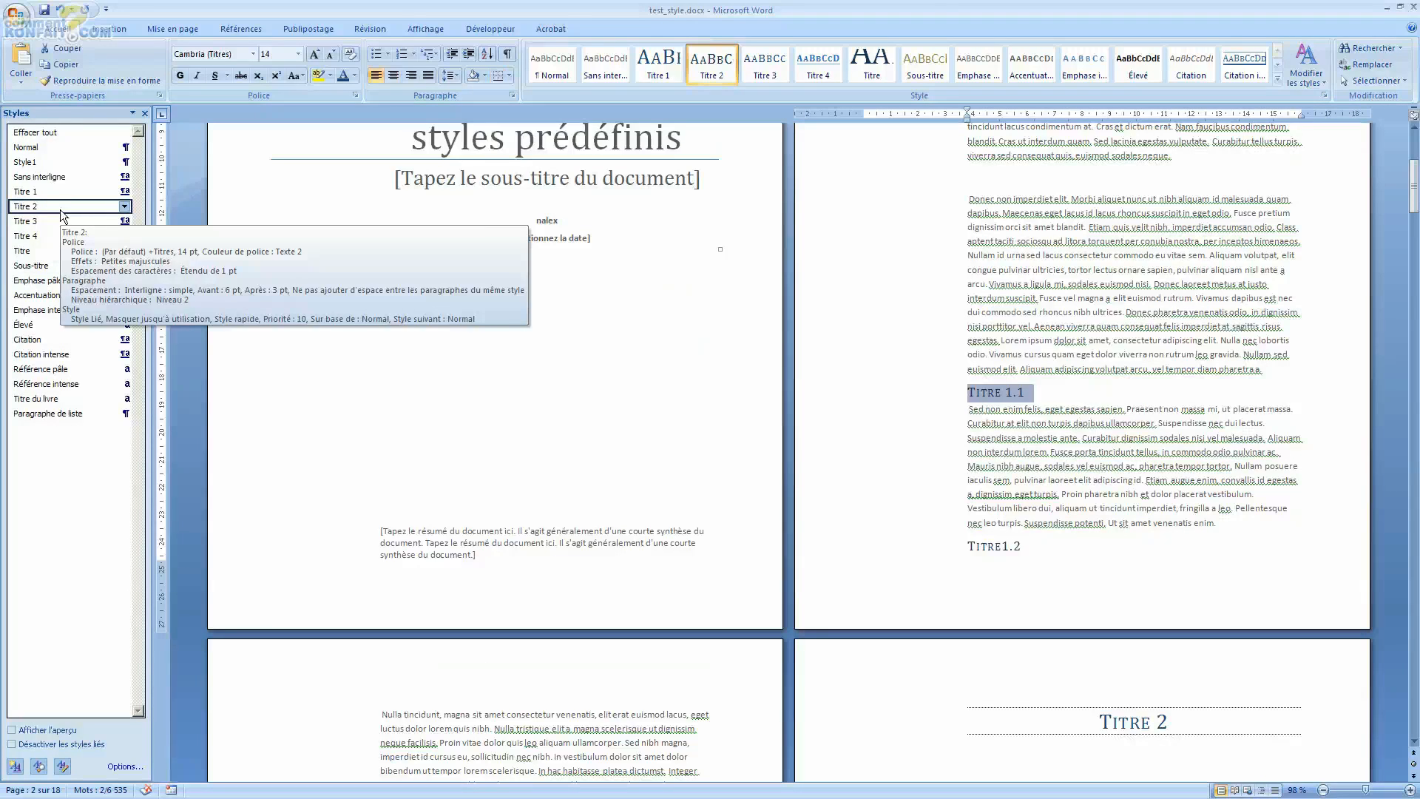
{"action": "left_click", "coordinate": [125, 206]}
{"action": "left_click", "coordinate": [120, 240]}
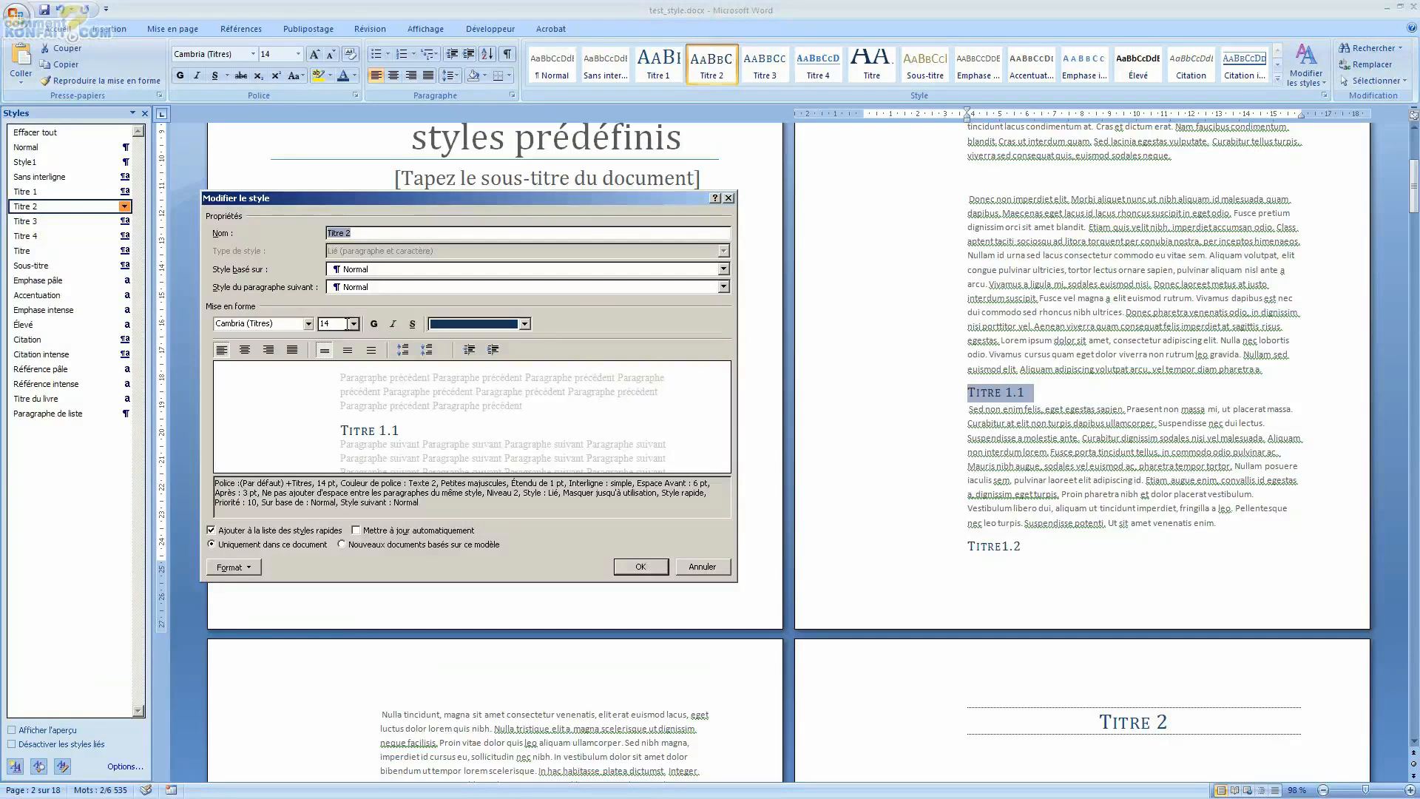
{"action": "left_click", "coordinate": [354, 323]}
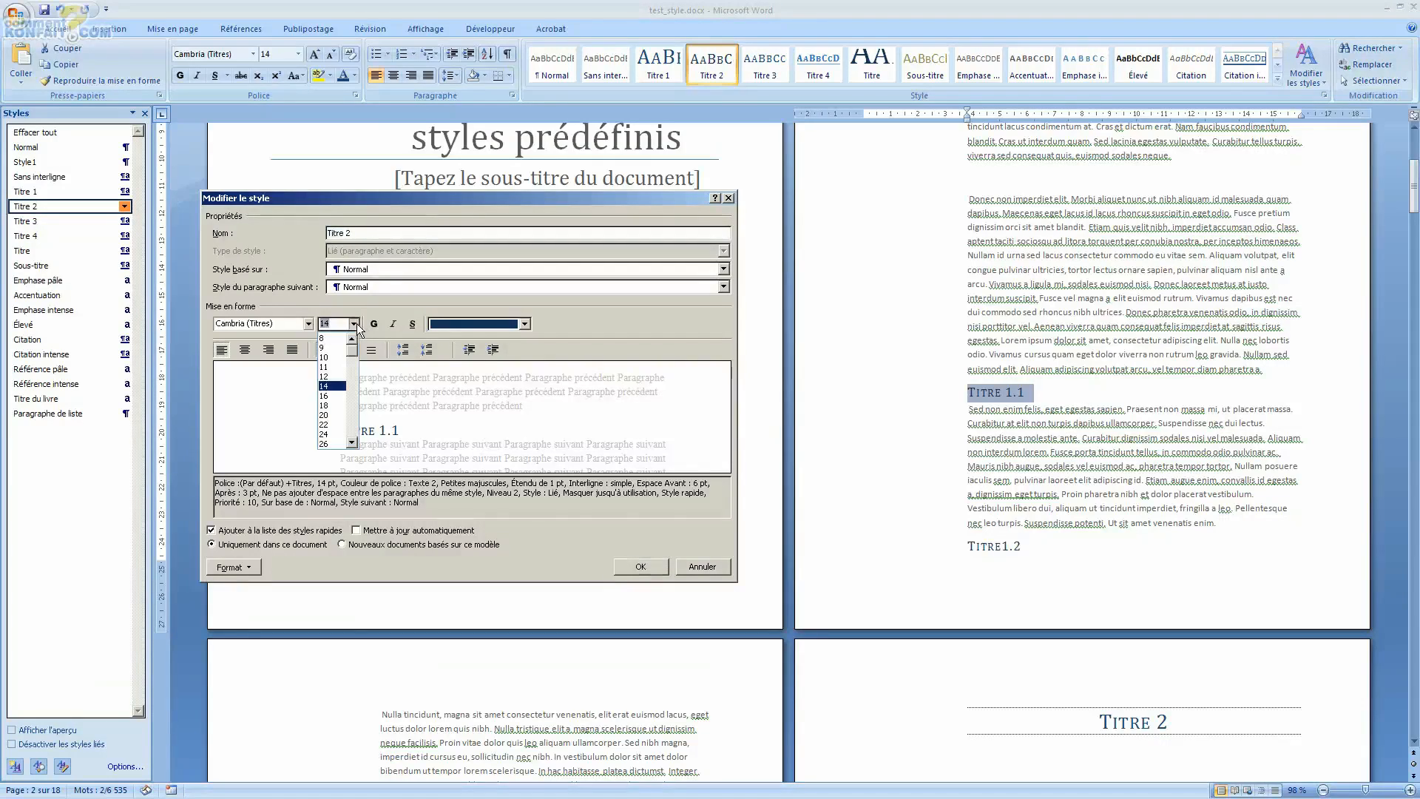
{"action": "left_click", "coordinate": [340, 397]}
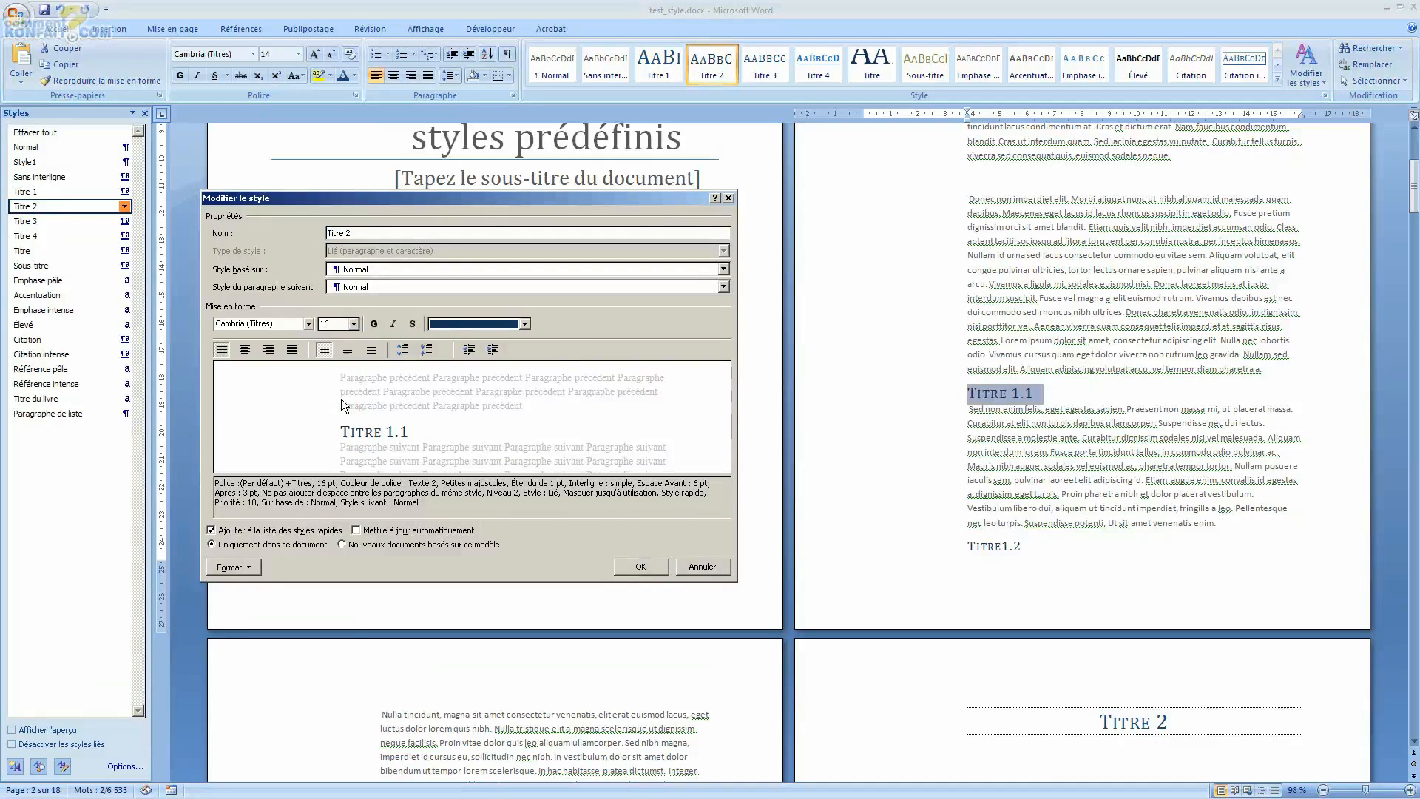
{"action": "left_click", "coordinate": [516, 324]}
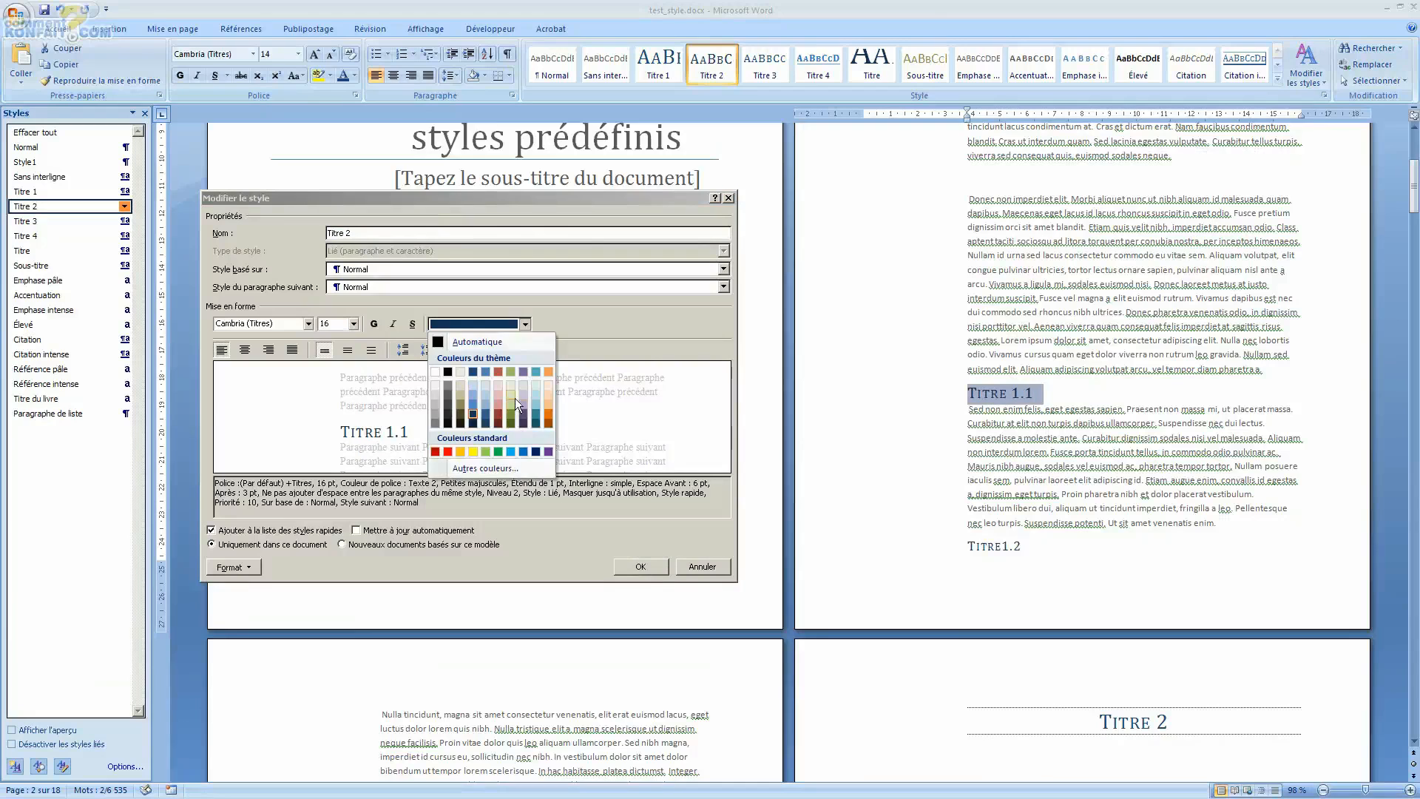
{"action": "left_click", "coordinate": [509, 420]}
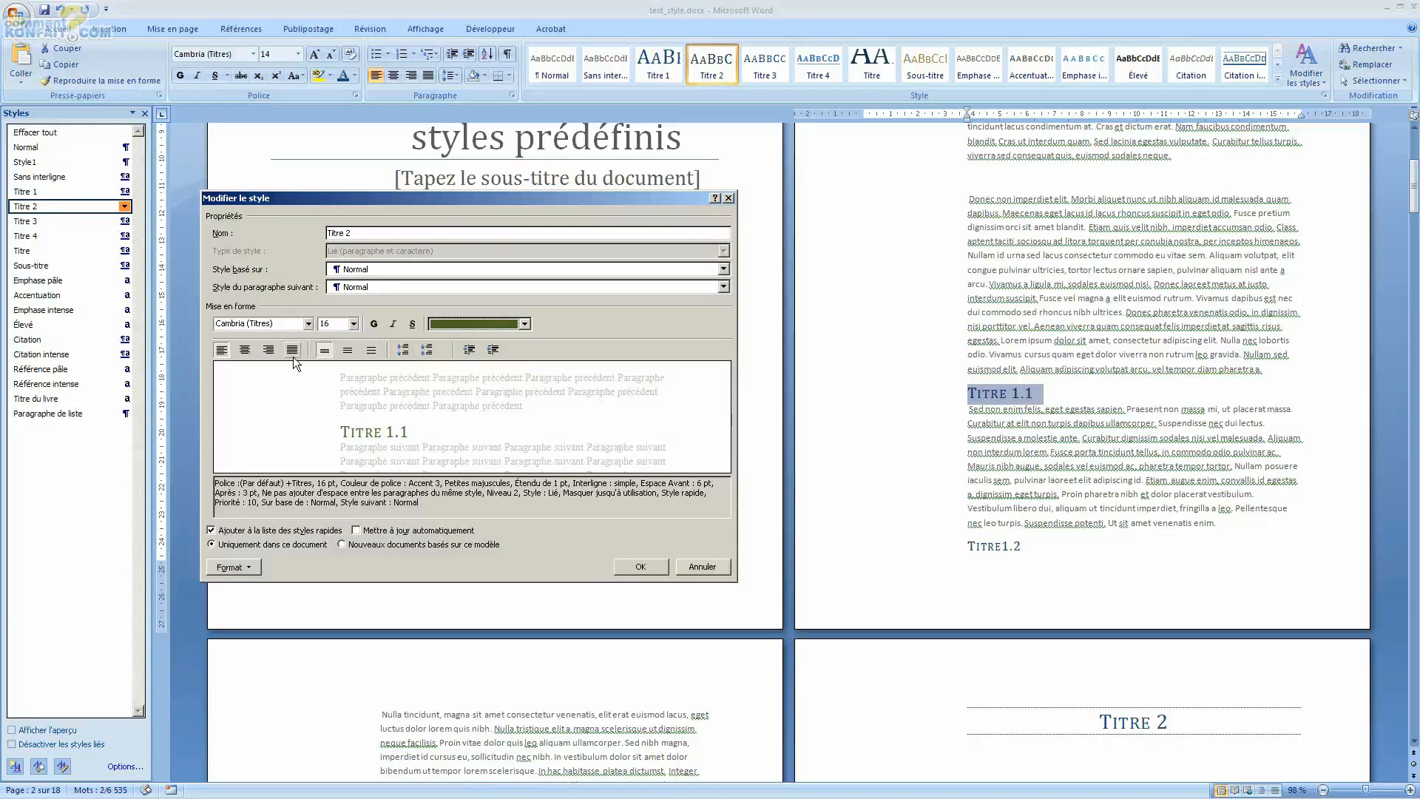
- Make the Titre 2 style centred, bold and underlined, and save the style
{"action": "left_click", "coordinate": [245, 349]}
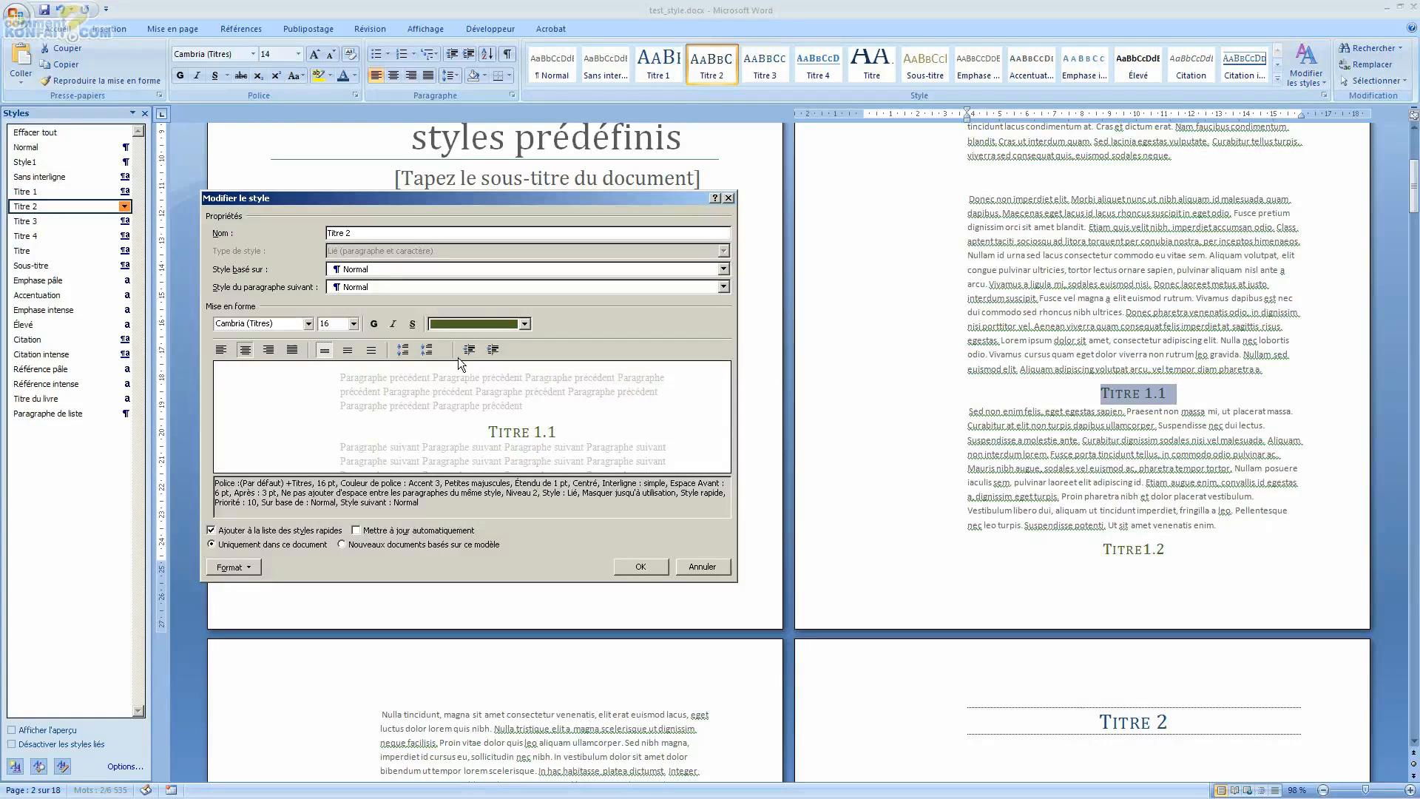
{"action": "left_click", "coordinate": [375, 325]}
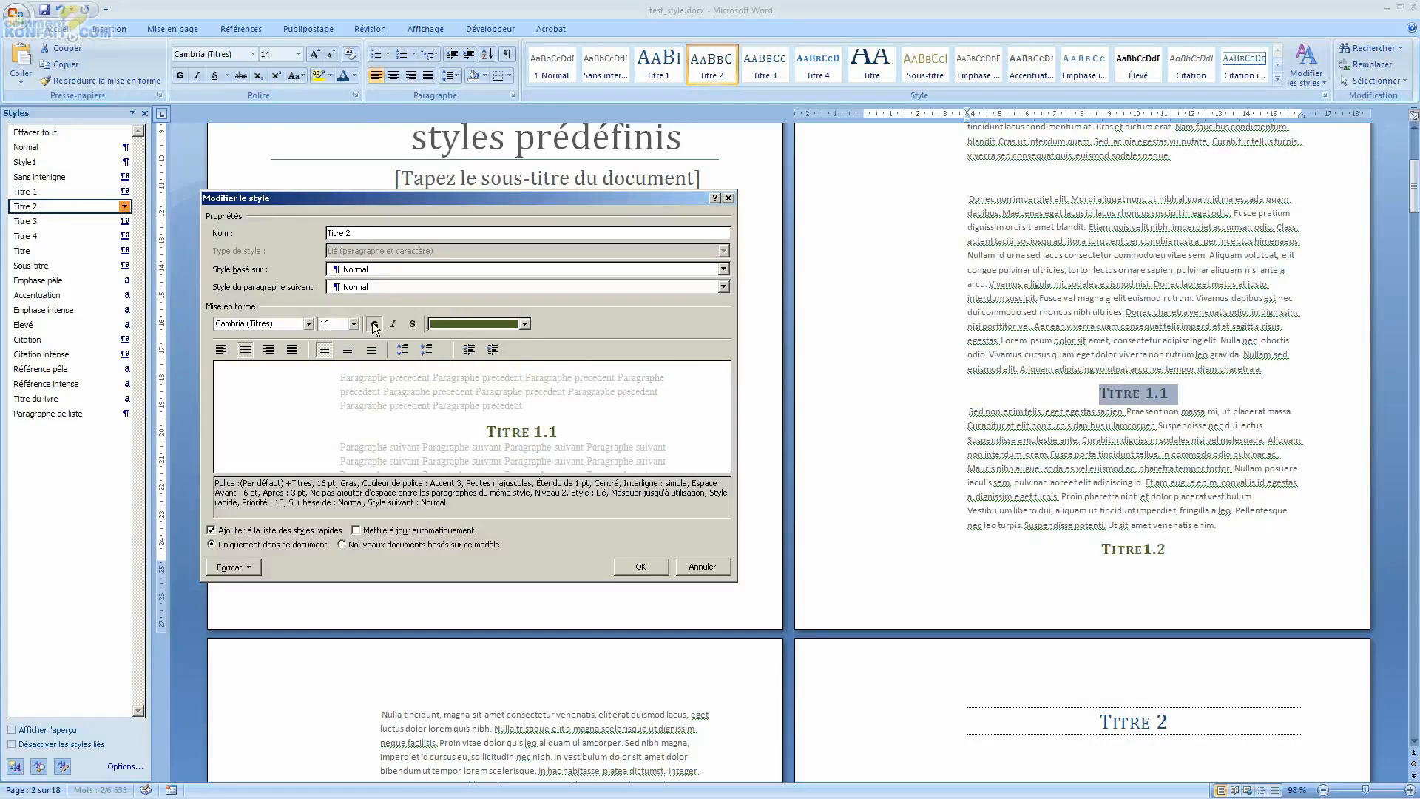
{"action": "left_click", "coordinate": [412, 324]}
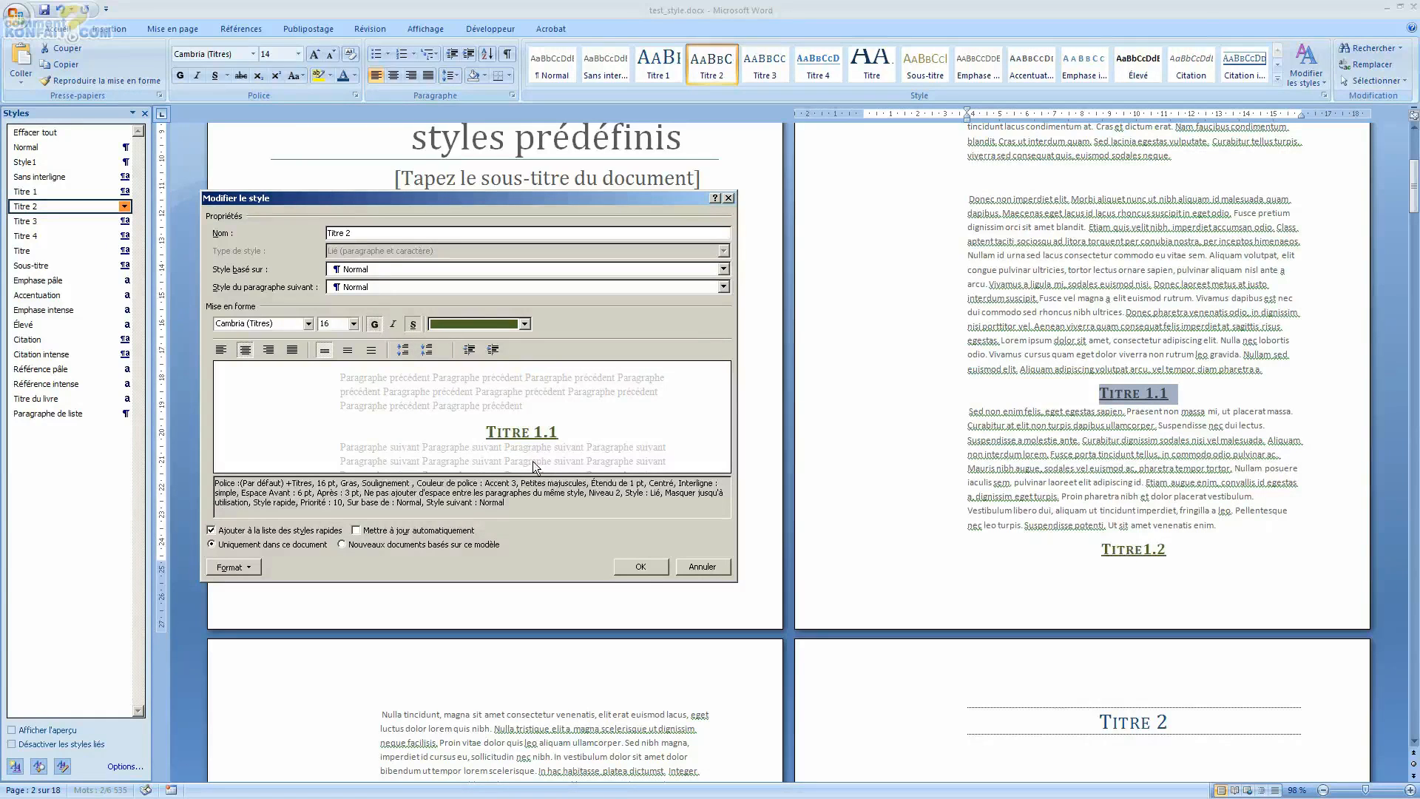
{"action": "left_click", "coordinate": [646, 570]}
{"action": "left_click", "coordinate": [1037, 442]}
- Modify the Titre 2 style again, setting its spacing to 18 pt before and 15 pt after
{"action": "scroll", "coordinate": [1037, 441], "scroll_direction": "down", "scroll_amount": 20}
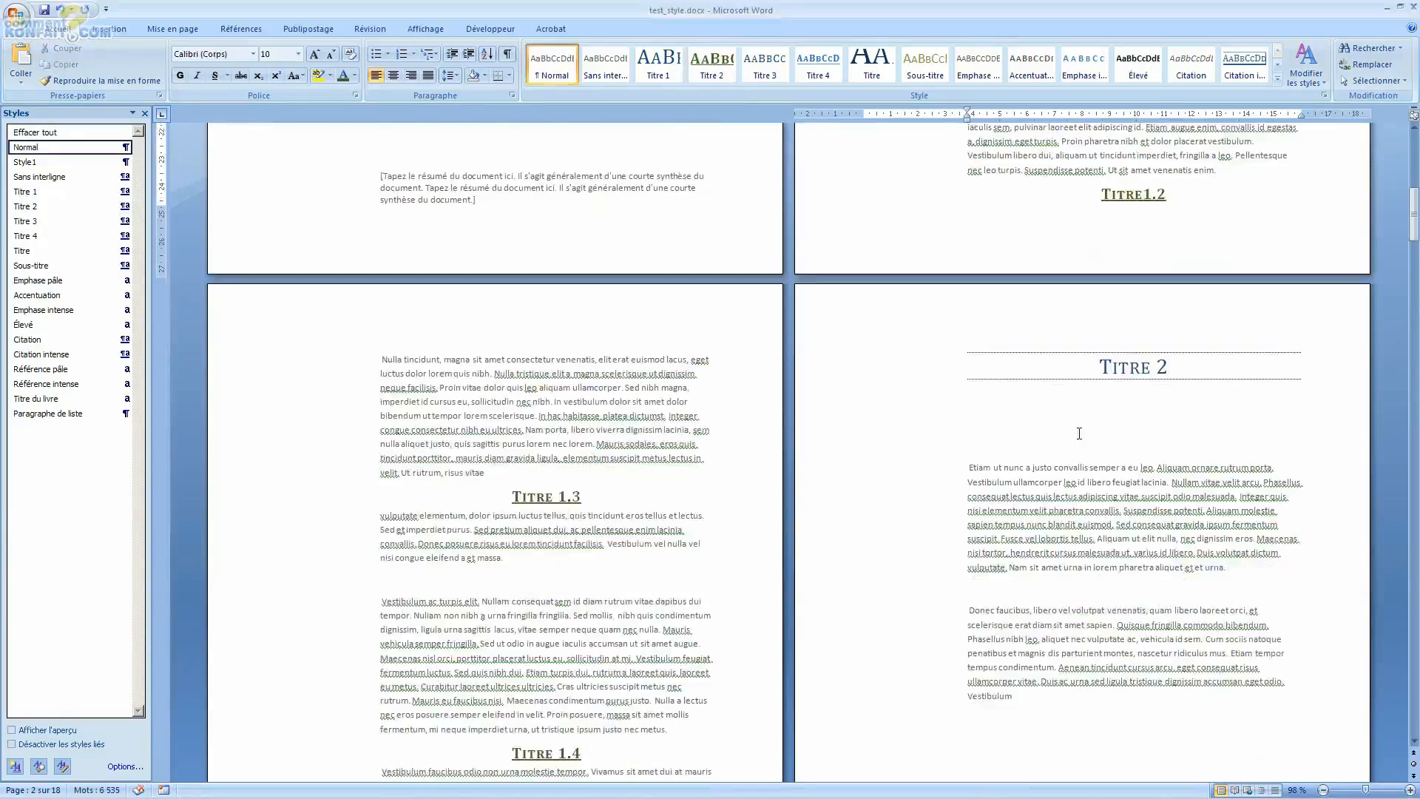
{"action": "scroll", "coordinate": [801, 403], "scroll_direction": "up", "scroll_amount": 20}
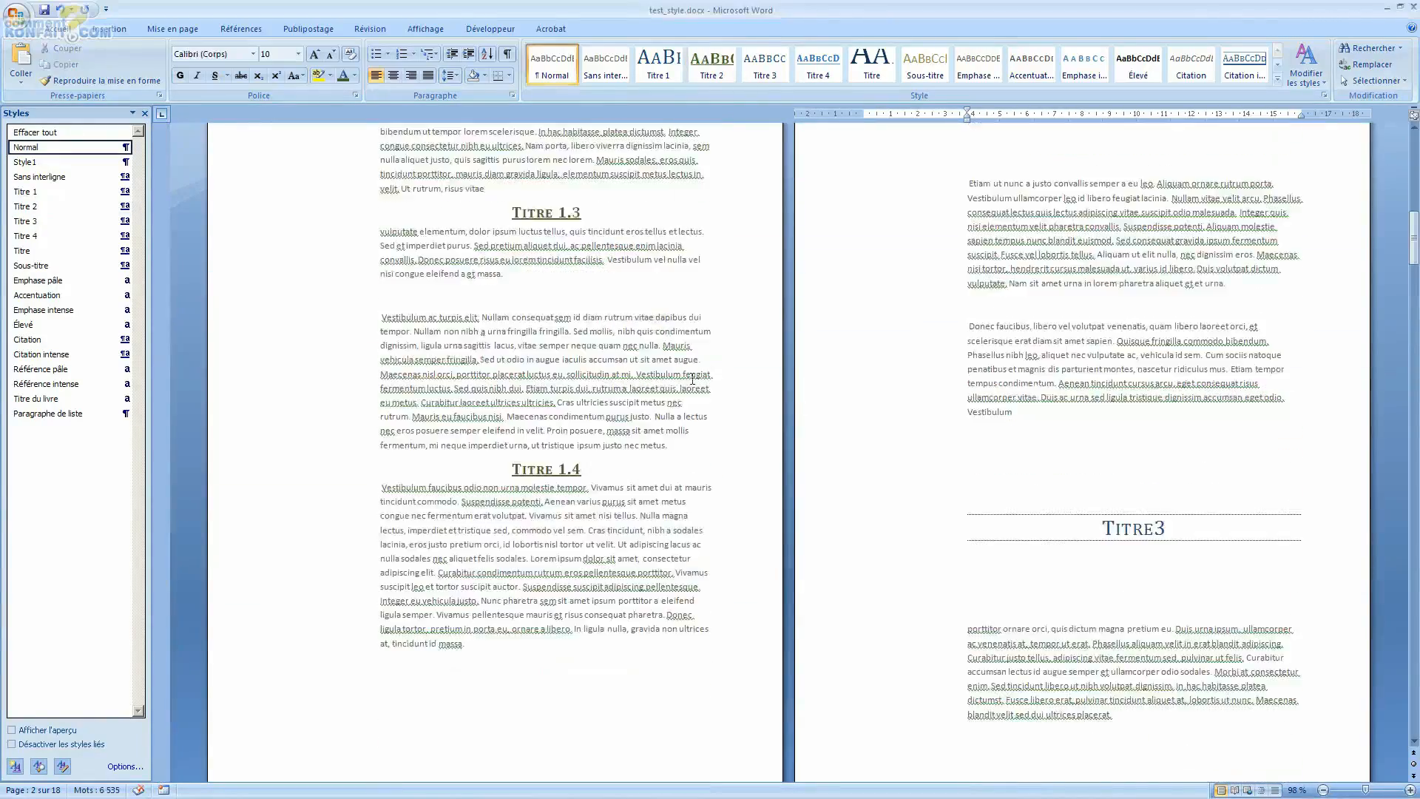
{"action": "left_click_drag", "start_coordinate": [1100, 323], "coordinate": [1169, 323]}
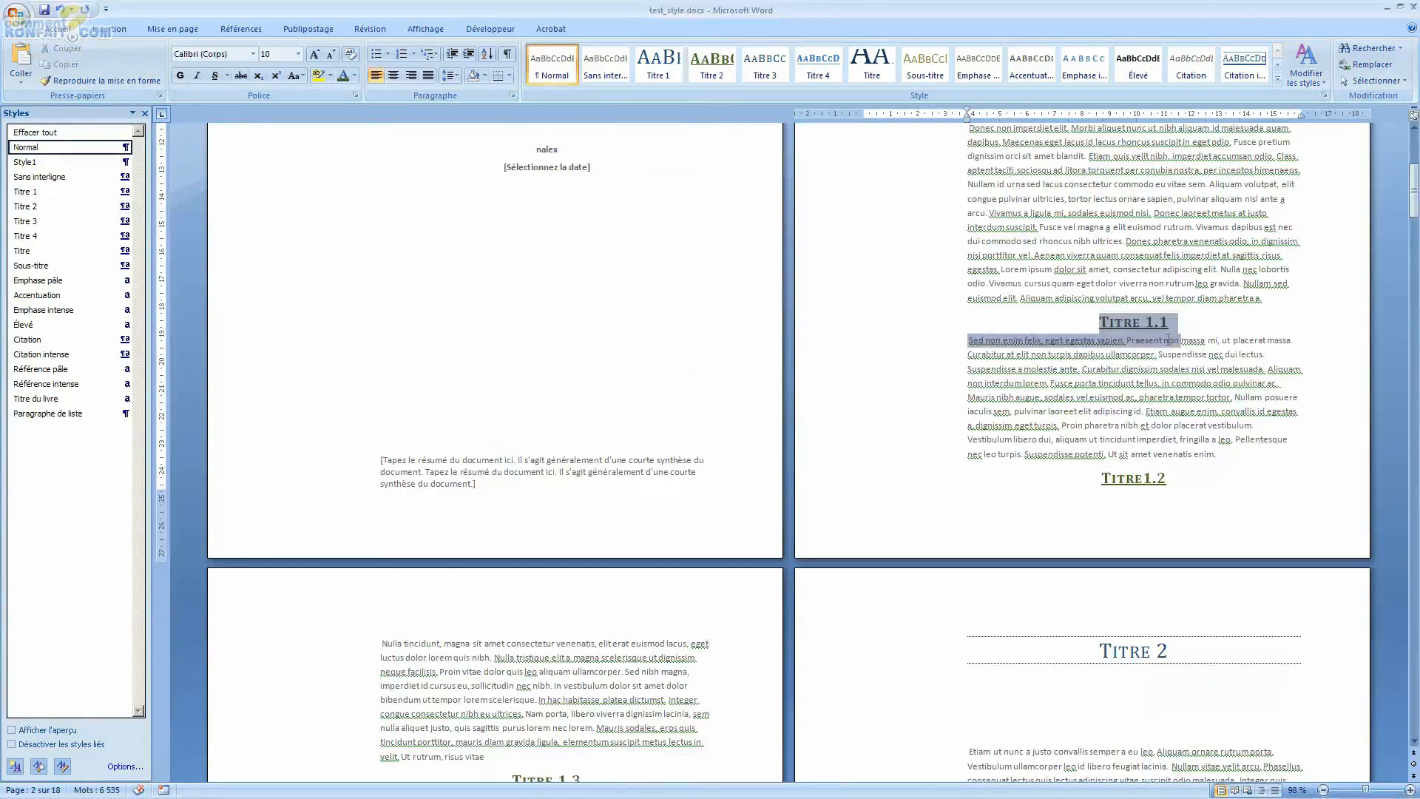
{"action": "left_click", "coordinate": [124, 206]}
{"action": "left_click", "coordinate": [115, 237]}
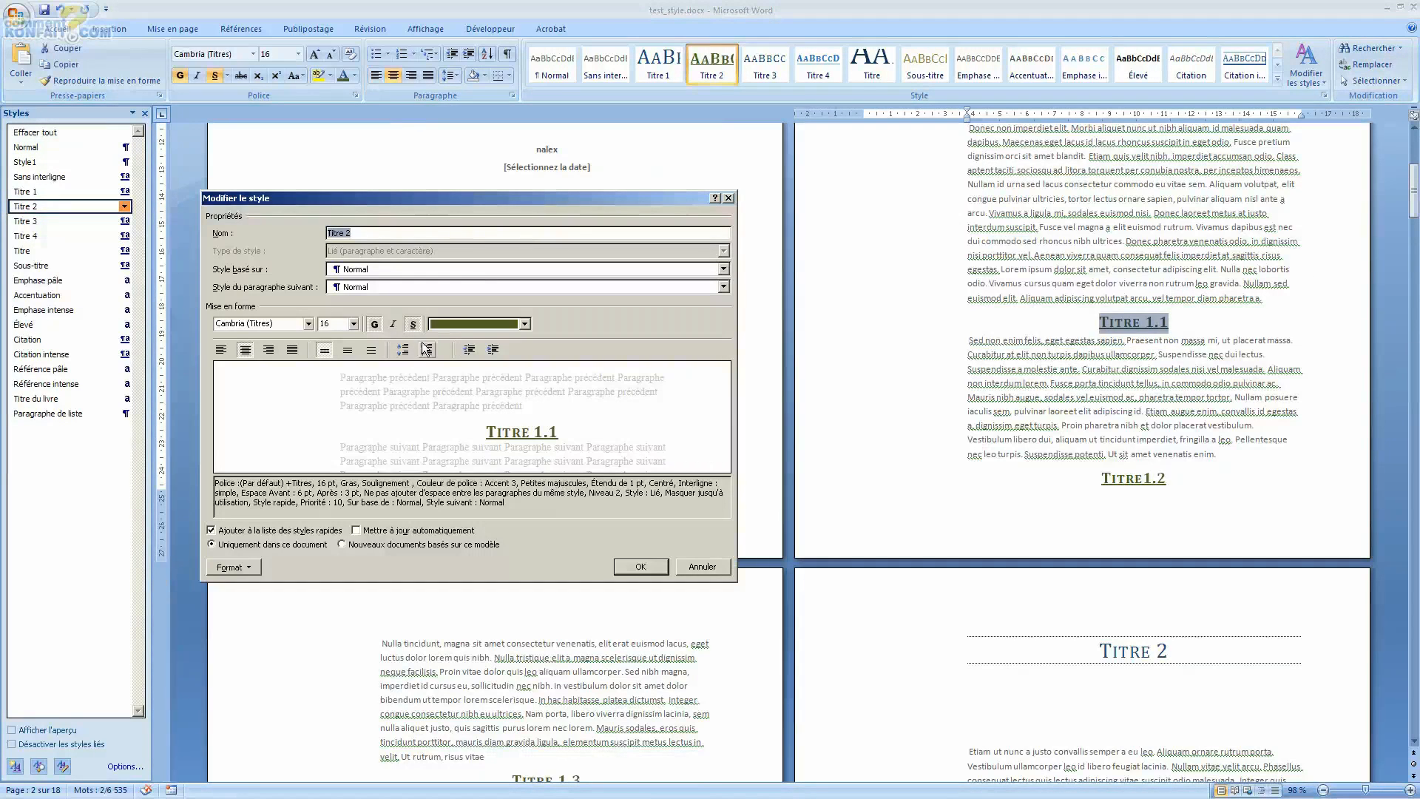
{"action": "left_click", "coordinate": [402, 351]}
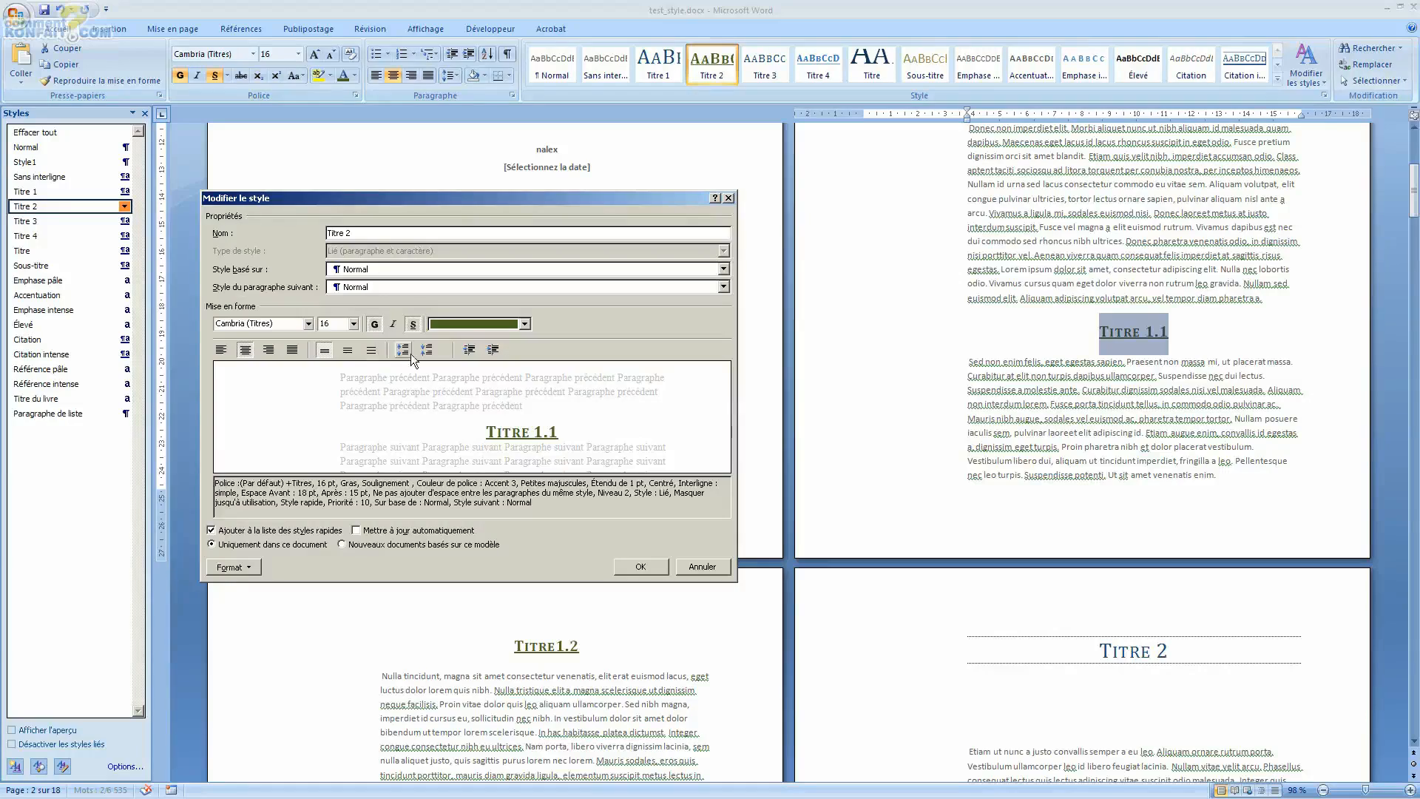
{"action": "left_click", "coordinate": [653, 566]}
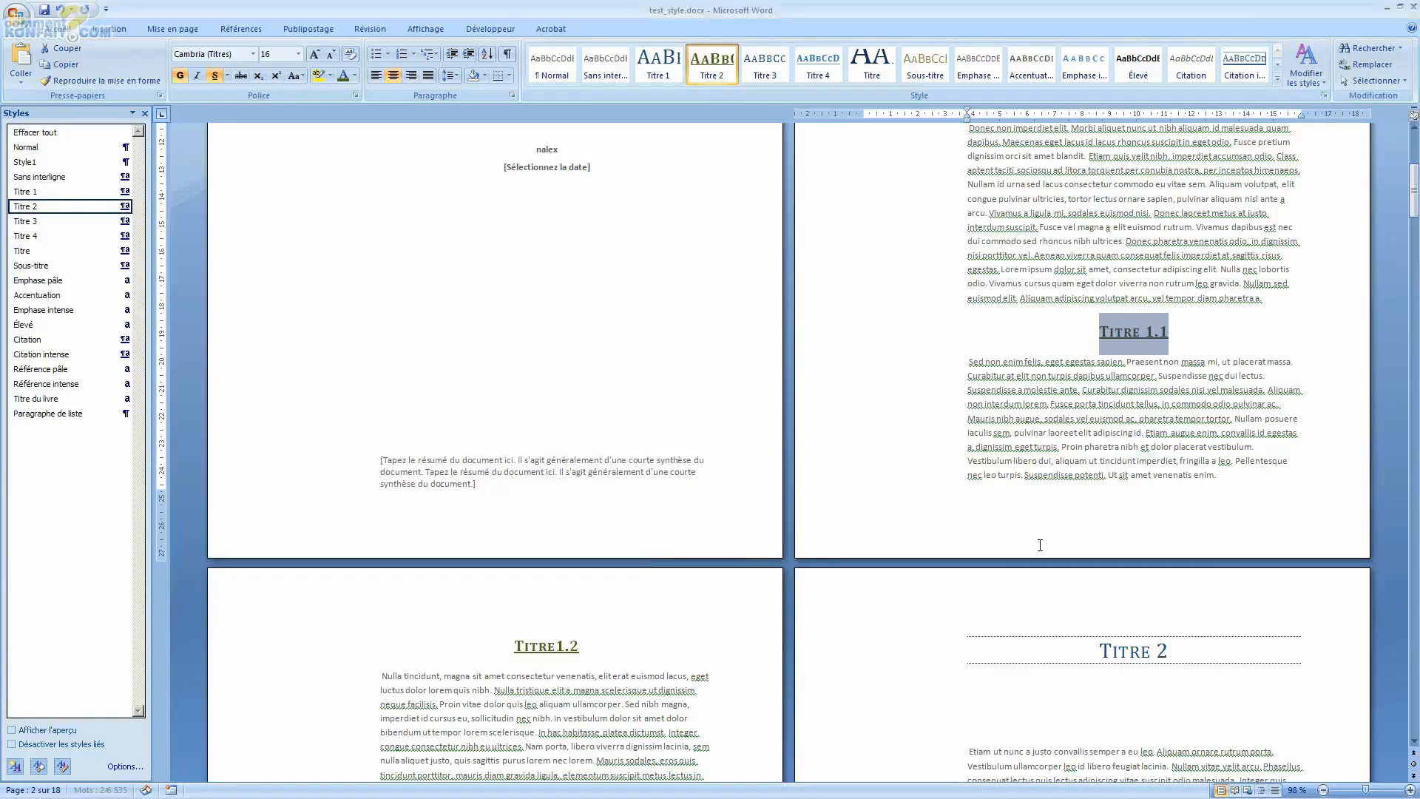
{"action": "left_click", "coordinate": [1048, 531]}
- Find the "Titre4.1" heading and delete the underlined blank space after its text
{"action": "scroll", "coordinate": [1047, 531], "scroll_direction": "up", "scroll_amount": 4}
{"action": "scroll", "coordinate": [1047, 531], "scroll_direction": "up", "scroll_amount": 5}
{"action": "scroll", "coordinate": [1047, 531], "scroll_direction": "down", "scroll_amount": 20}
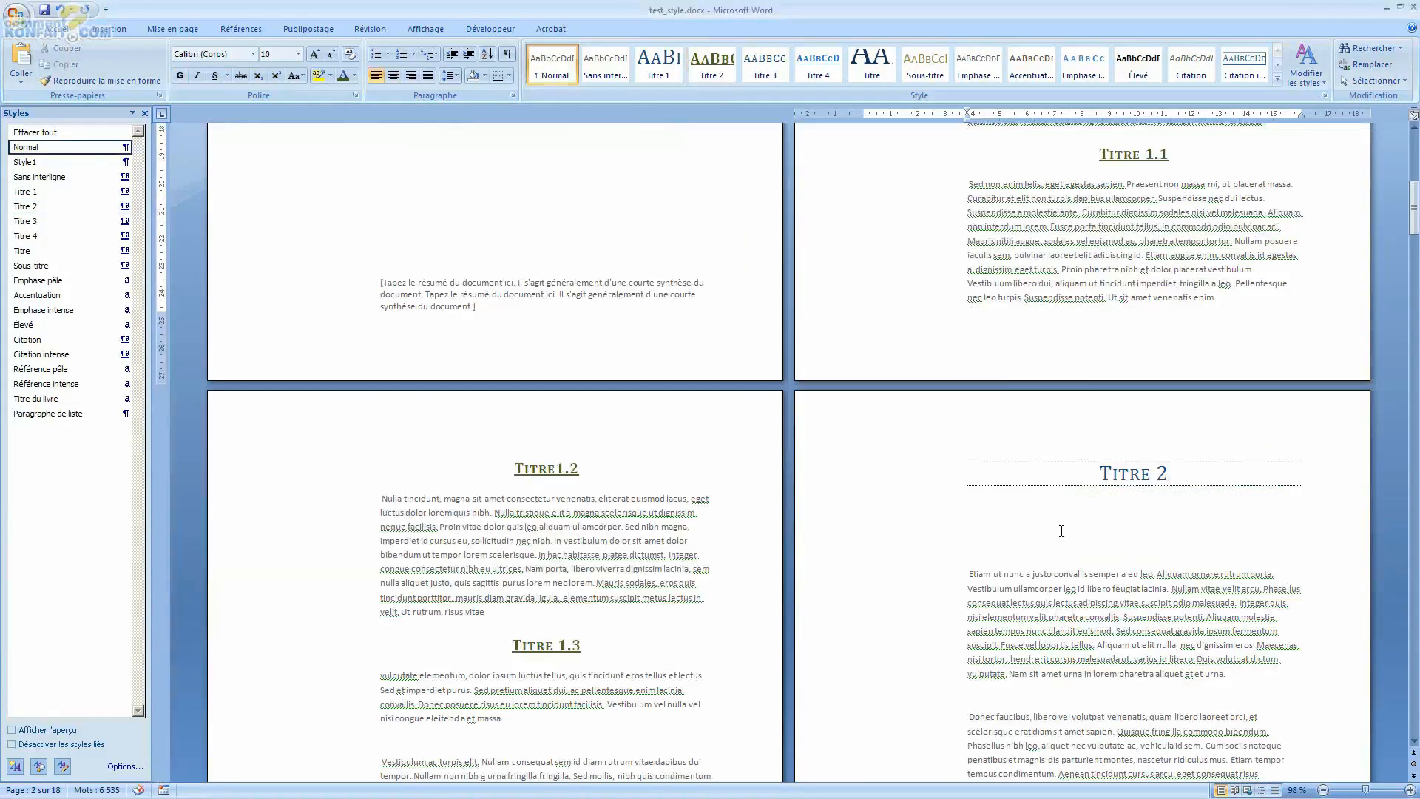
{"action": "scroll", "coordinate": [1101, 498], "scroll_direction": "down", "scroll_amount": 20}
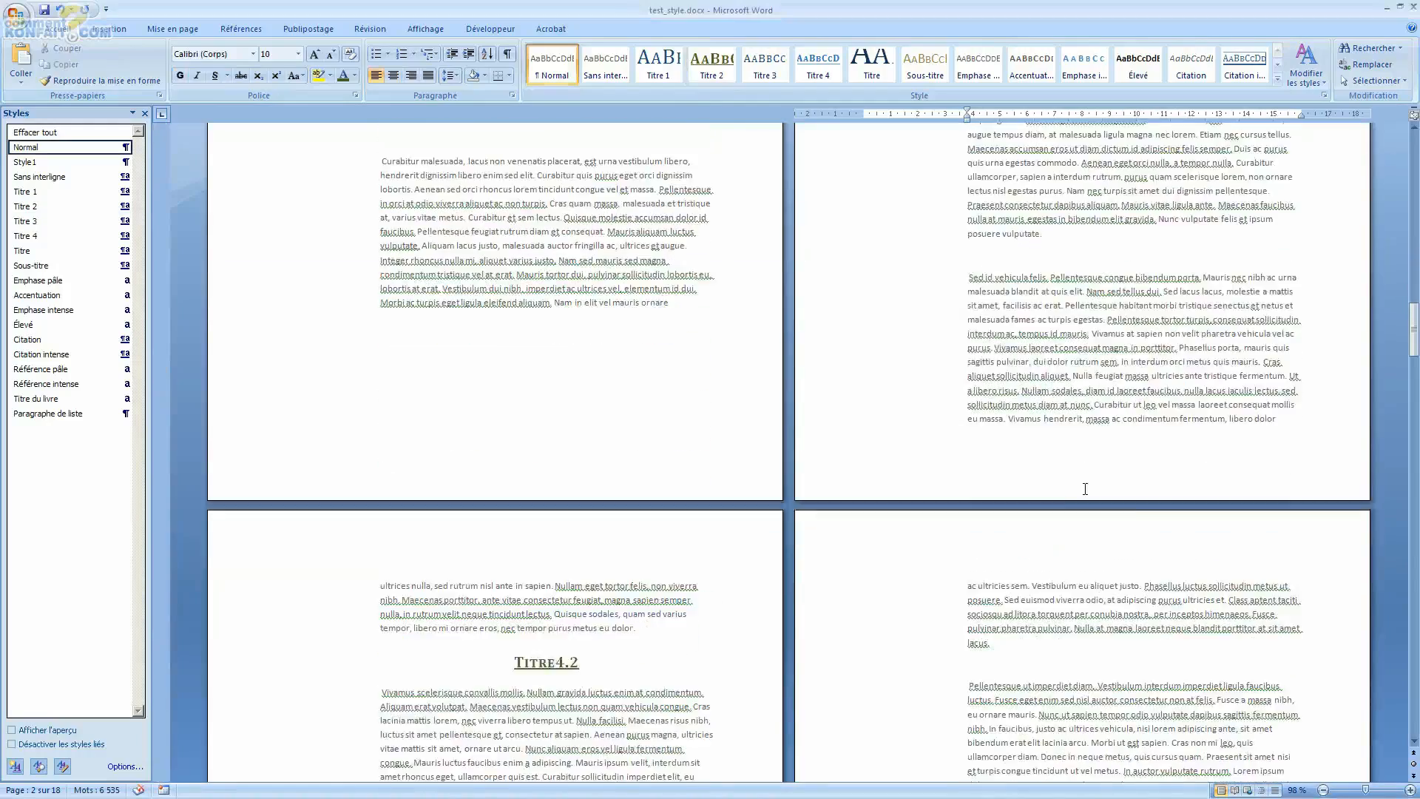
{"action": "scroll", "coordinate": [1116, 480], "scroll_direction": "up", "scroll_amount": 3}
{"action": "left_click", "coordinate": [1187, 507]}
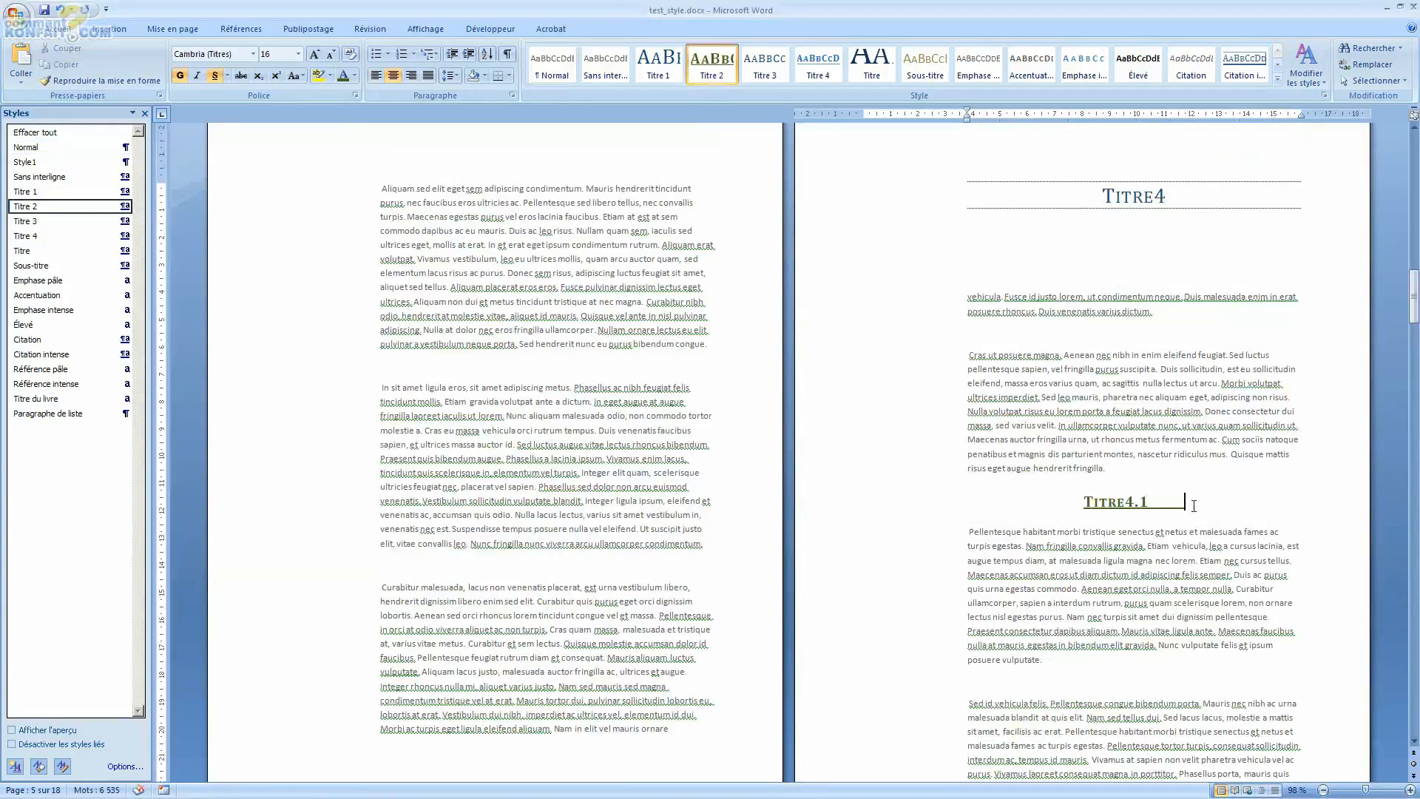
{"action": "double_click", "coordinate": [1172, 501]}
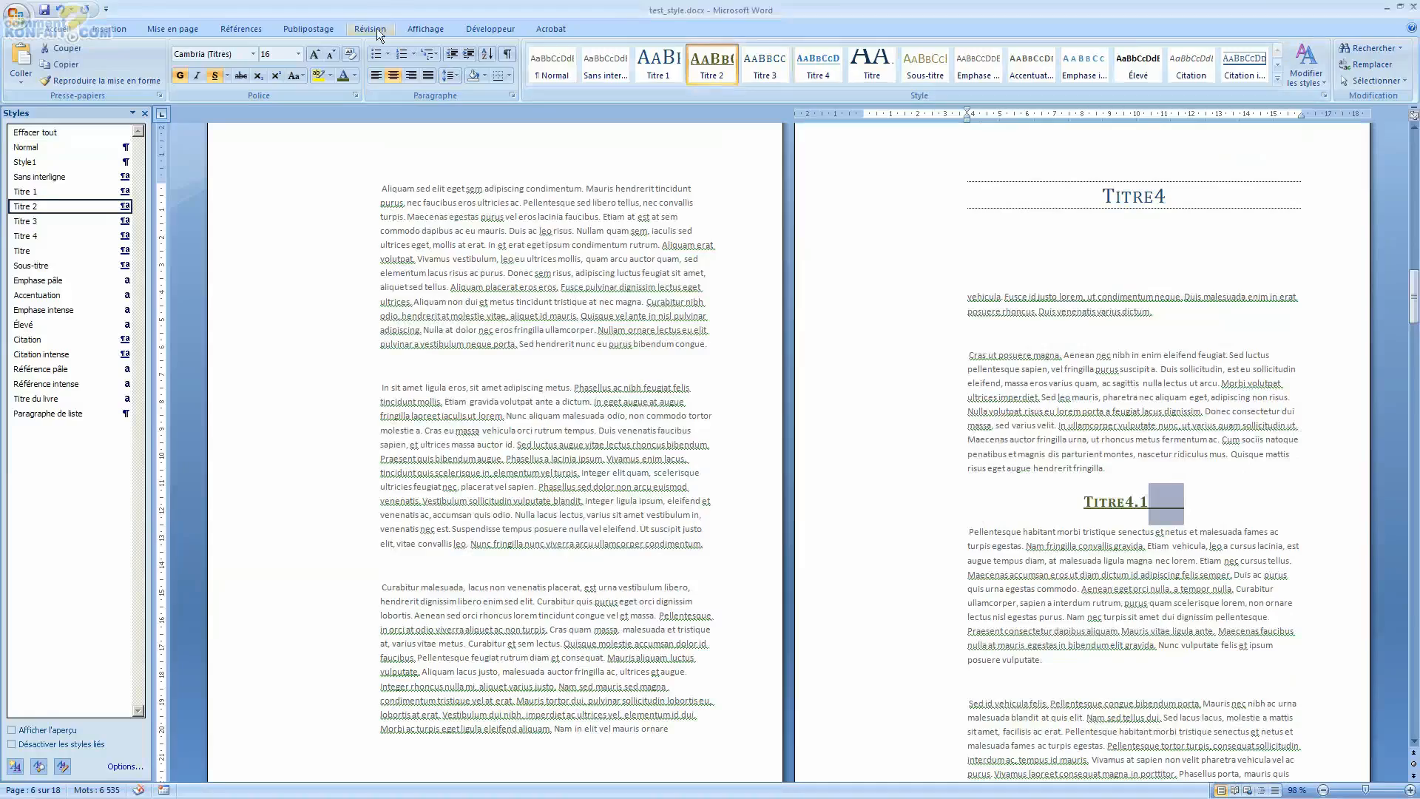
{"action": "key", "text": "Delete"}
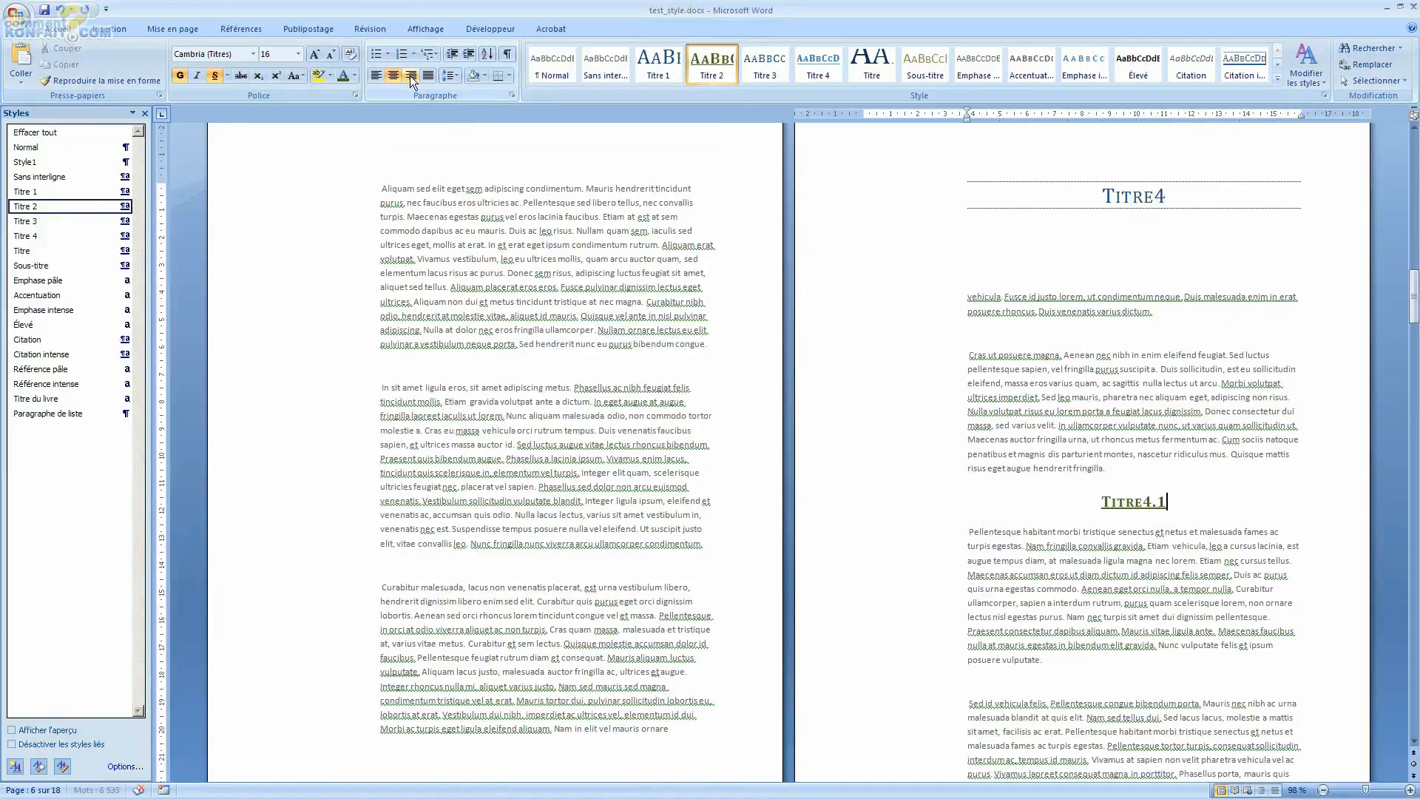
- Starting from the "Titre 5.1.1" heading, modify the Titre 3 style with one more indent level and a bold 14 pt font
{"action": "scroll", "coordinate": [398, 70], "scroll_direction": "down", "scroll_amount": 1}
{"action": "scroll", "coordinate": [1312, 292], "scroll_direction": "down", "scroll_amount": 5}
{"action": "scroll", "coordinate": [1312, 292], "scroll_direction": "down", "scroll_amount": 15}
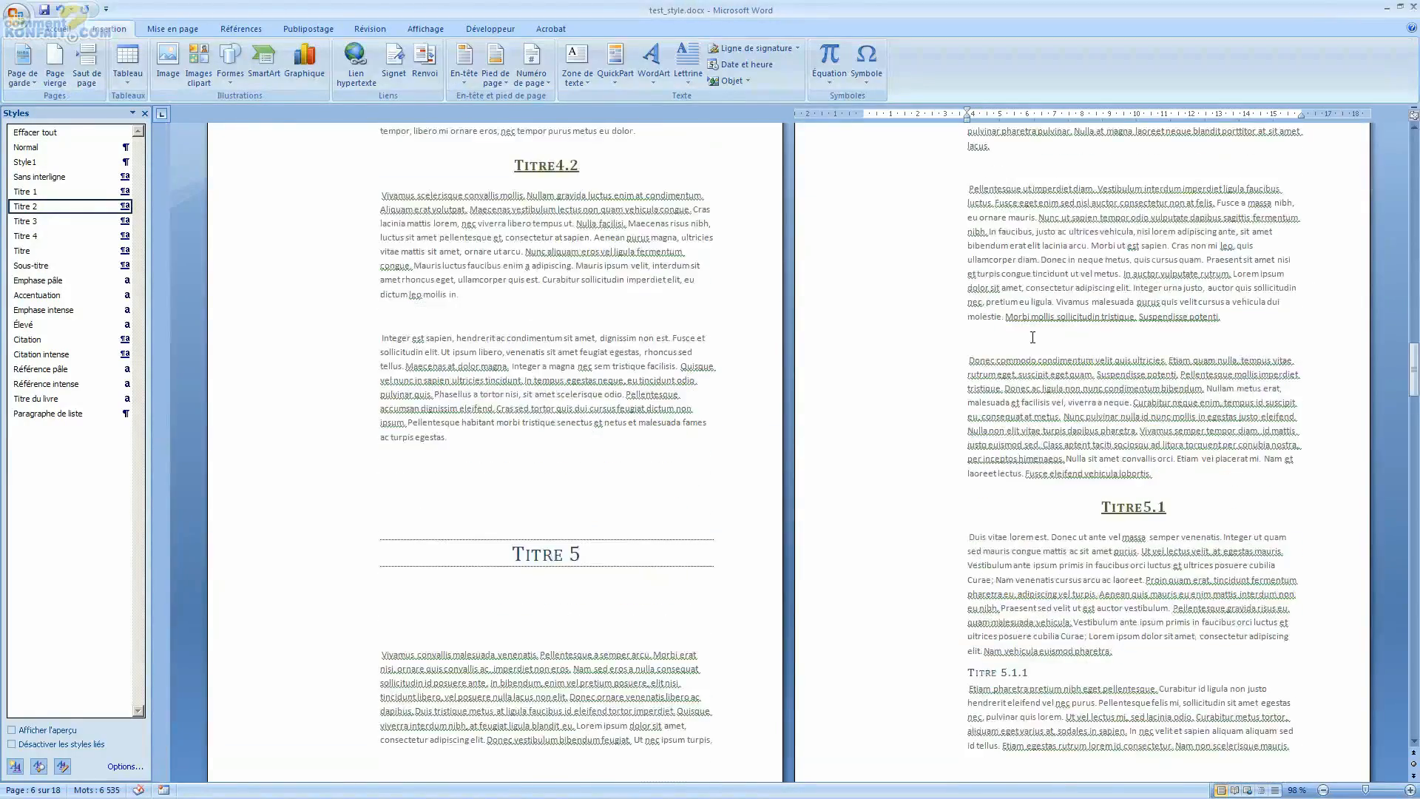
{"action": "scroll", "coordinate": [1188, 402], "scroll_direction": "down", "scroll_amount": 20}
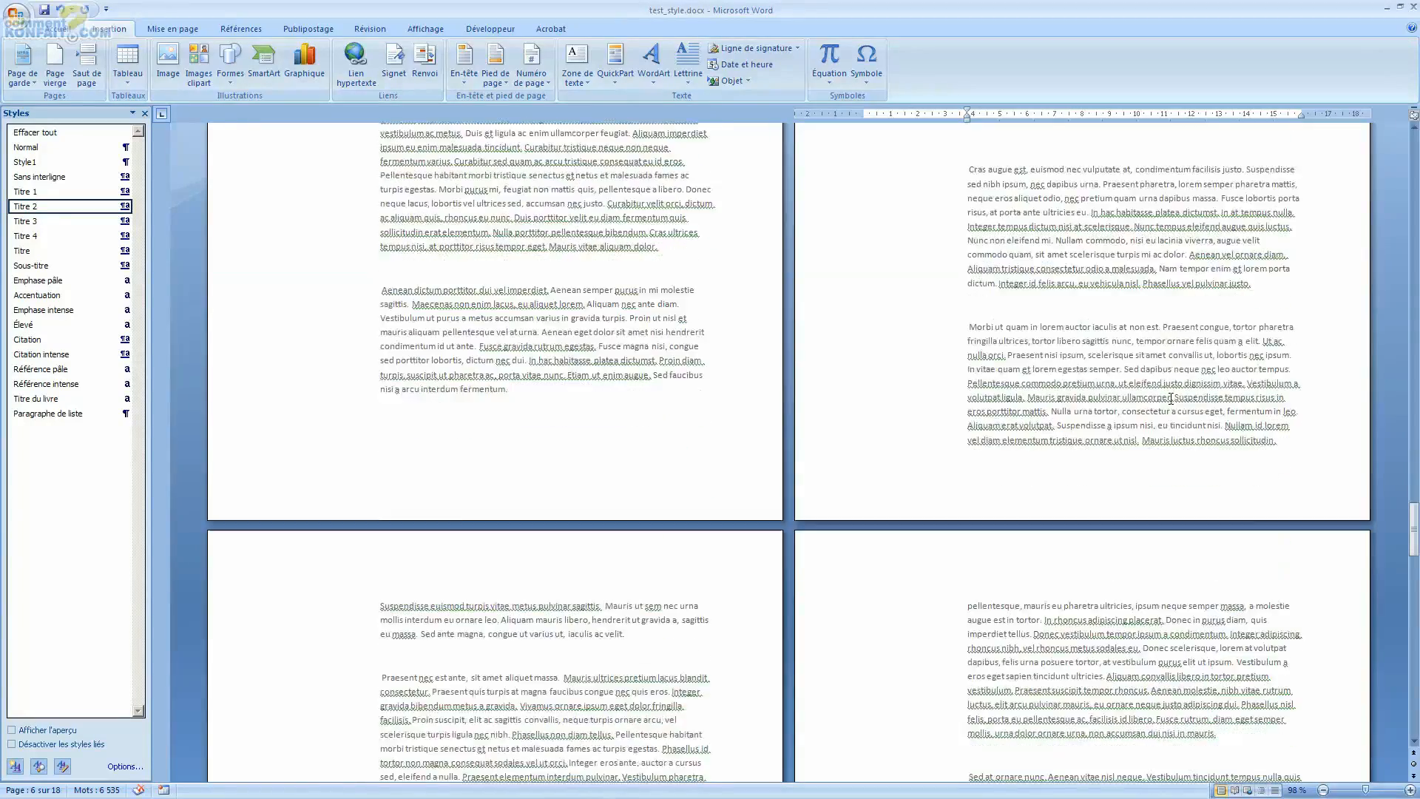
{"action": "scroll", "coordinate": [1158, 406], "scroll_direction": "down", "scroll_amount": 15}
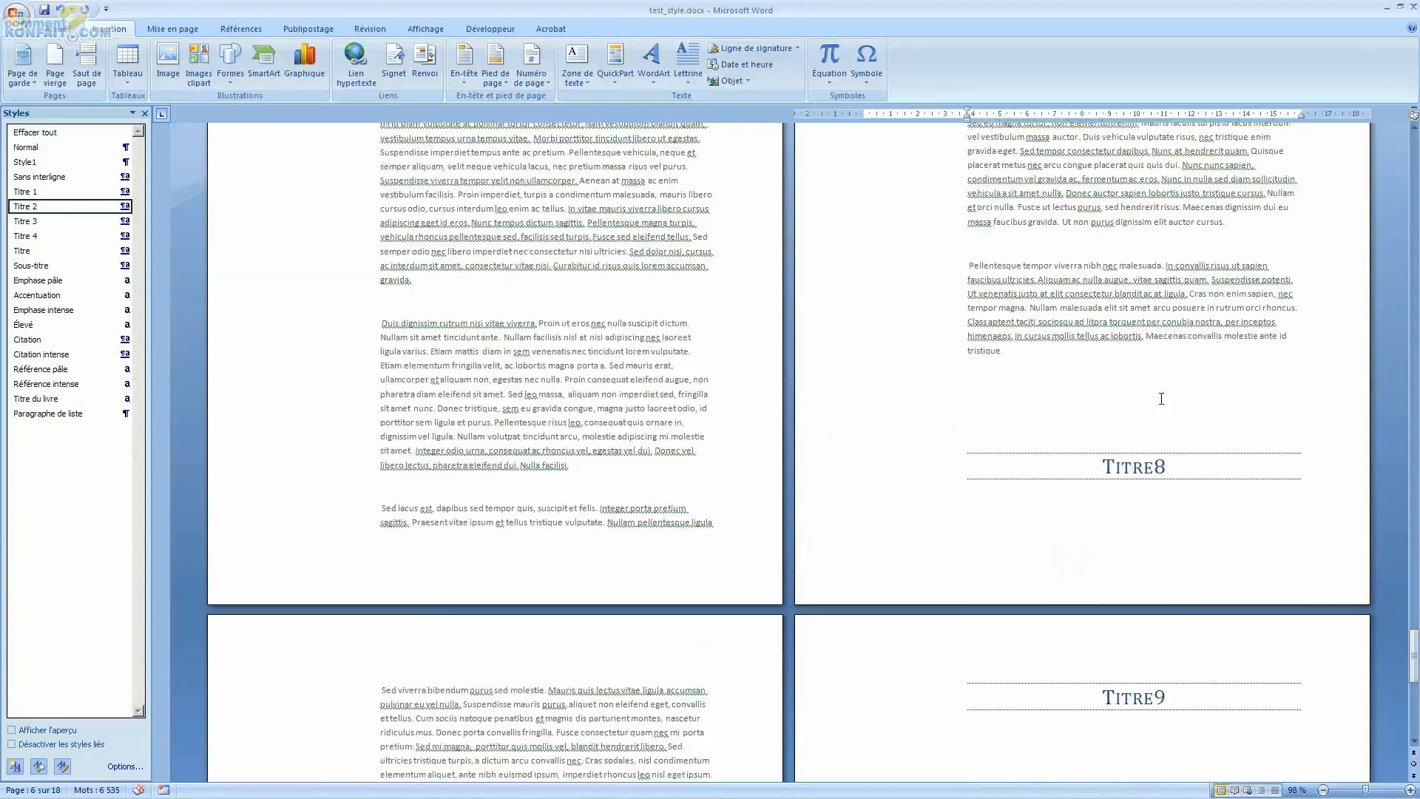
{"action": "scroll", "coordinate": [1151, 405], "scroll_direction": "up", "scroll_amount": 15}
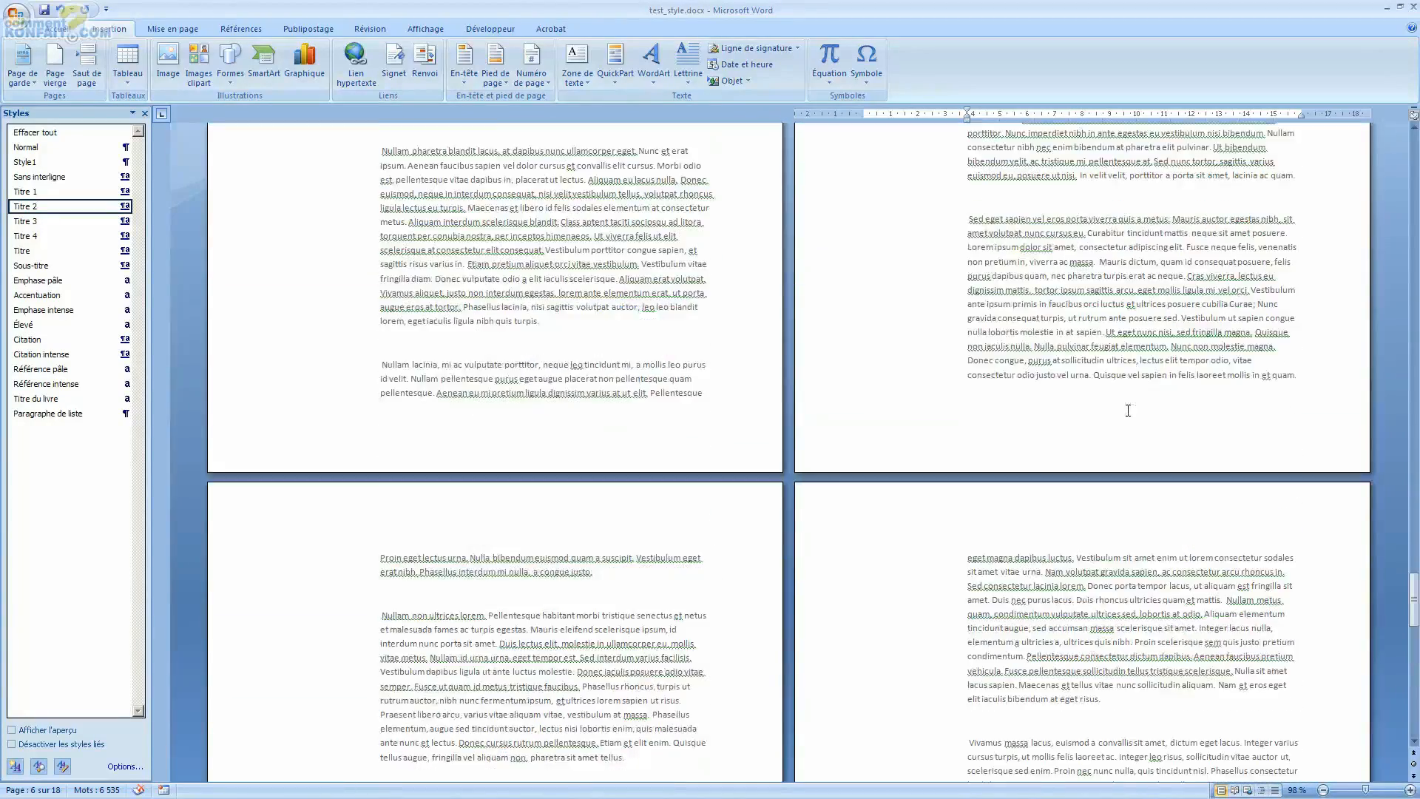
{"action": "scroll", "coordinate": [1128, 413], "scroll_direction": "up", "scroll_amount": 15}
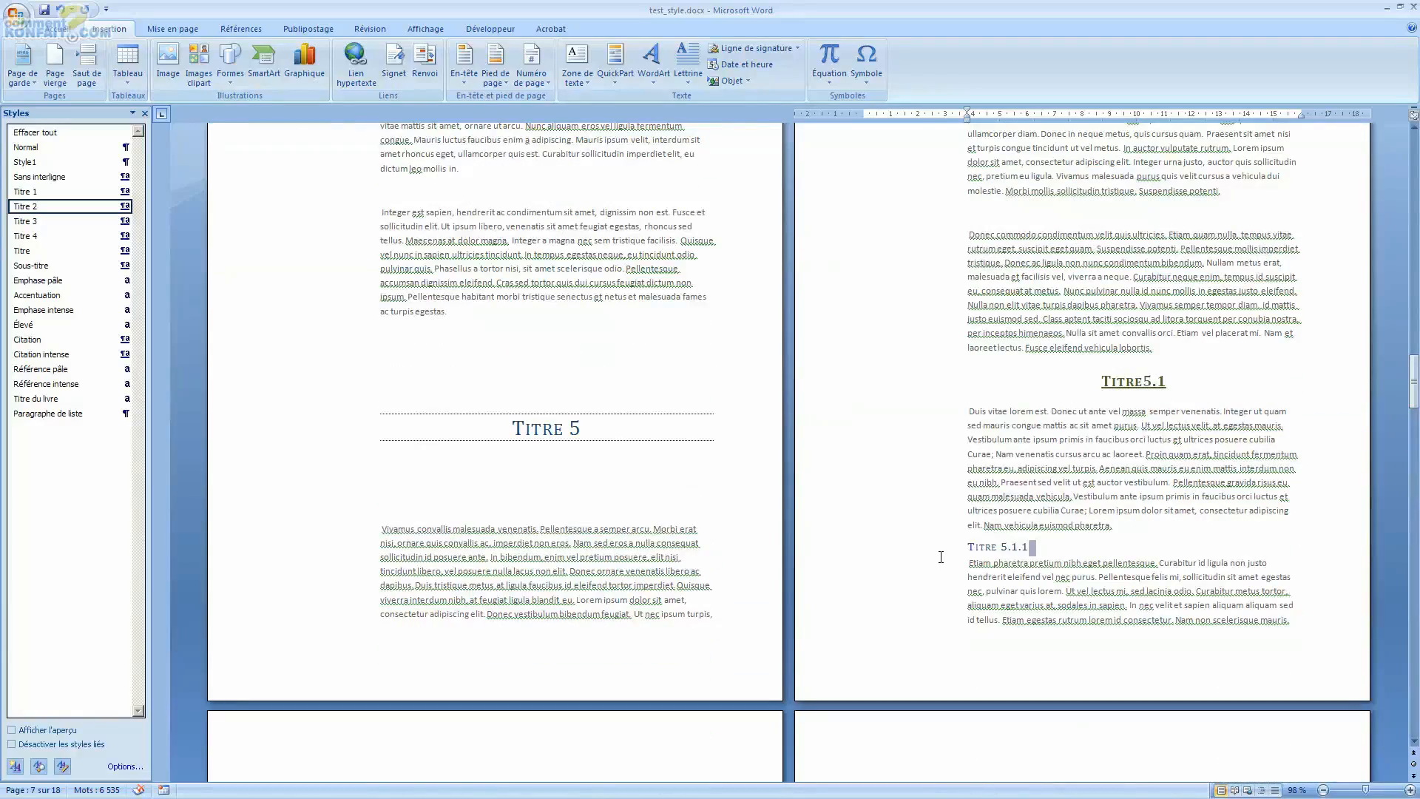
{"action": "left_click_drag", "start_coordinate": [1051, 545], "coordinate": [981, 546]}
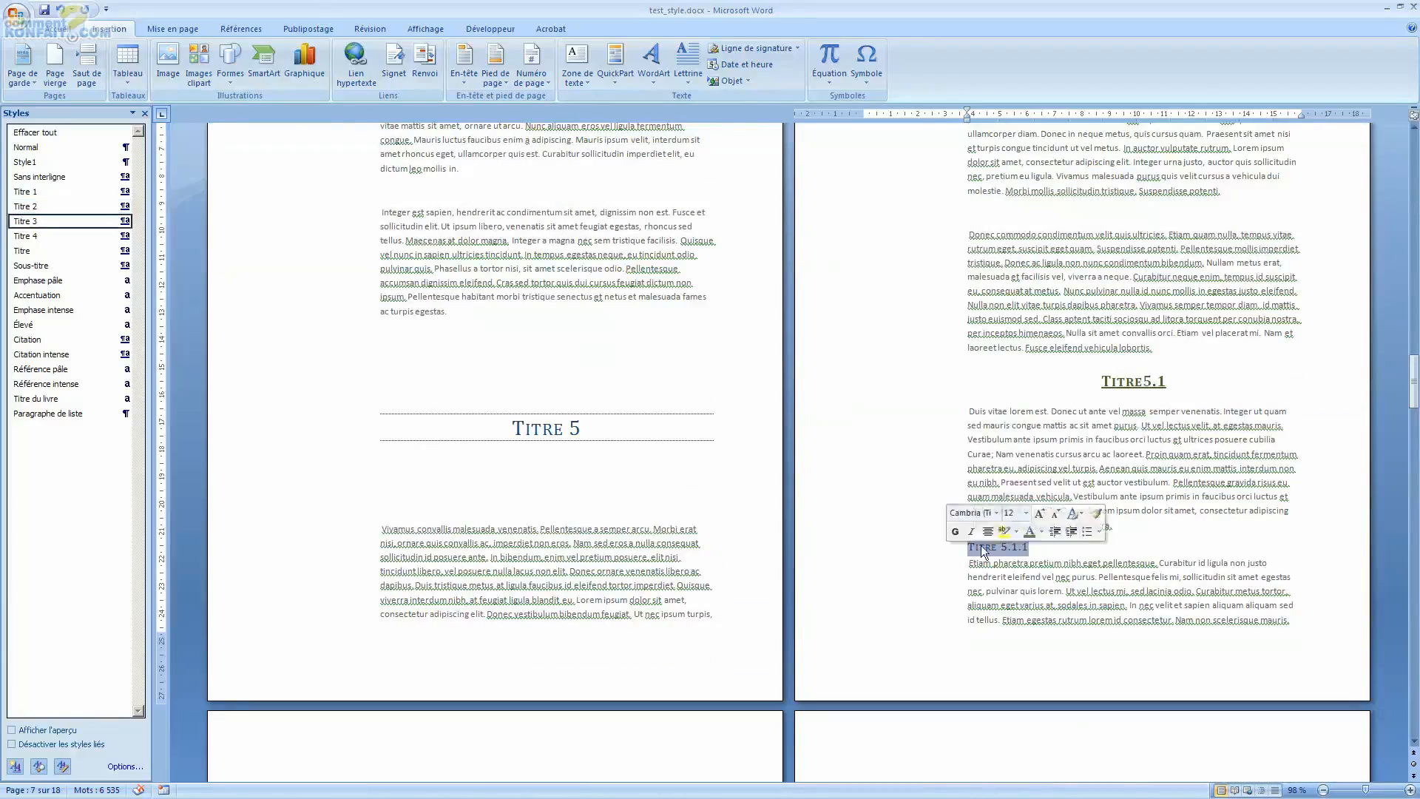
{"action": "left_click", "coordinate": [62, 34]}
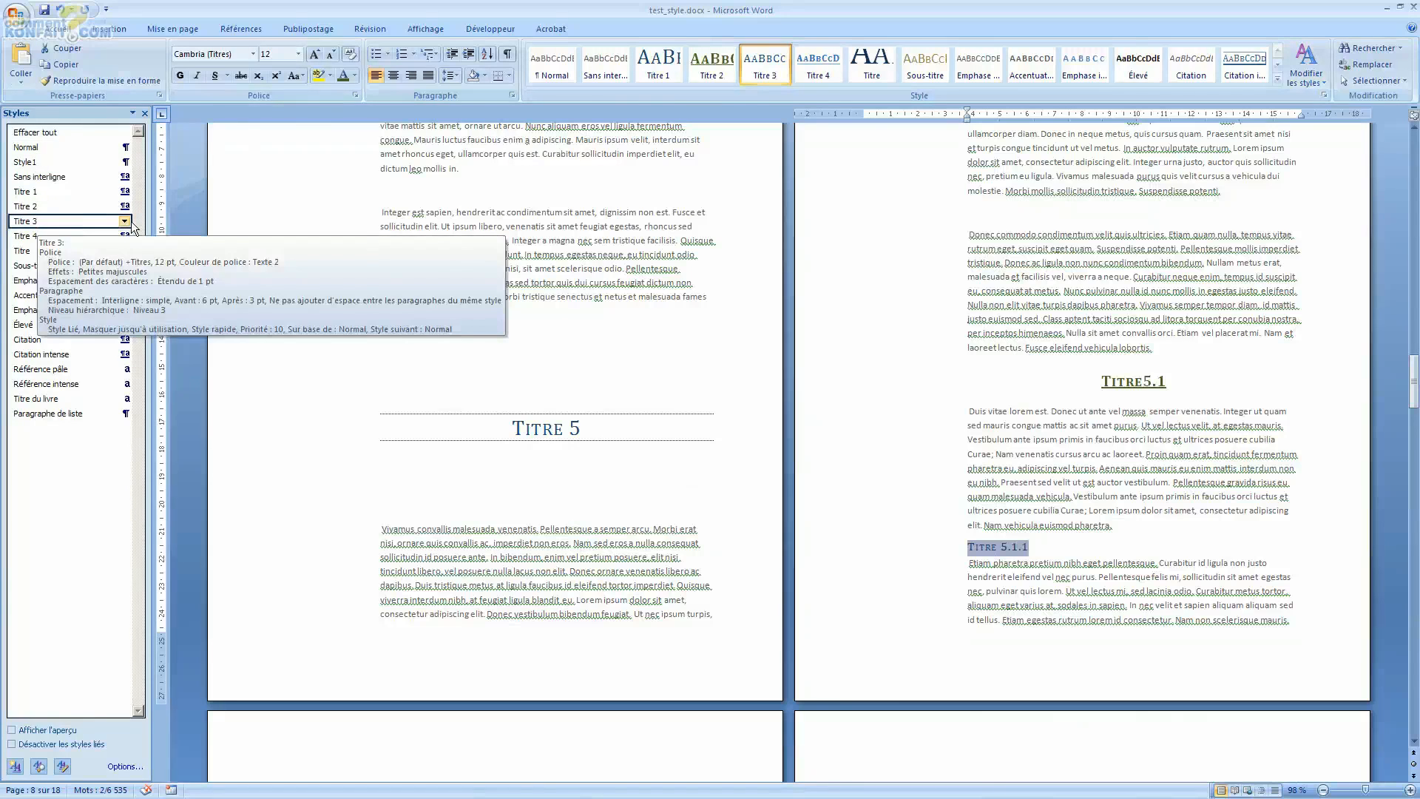
{"action": "left_click", "coordinate": [124, 221]}
{"action": "left_click", "coordinate": [111, 251]}
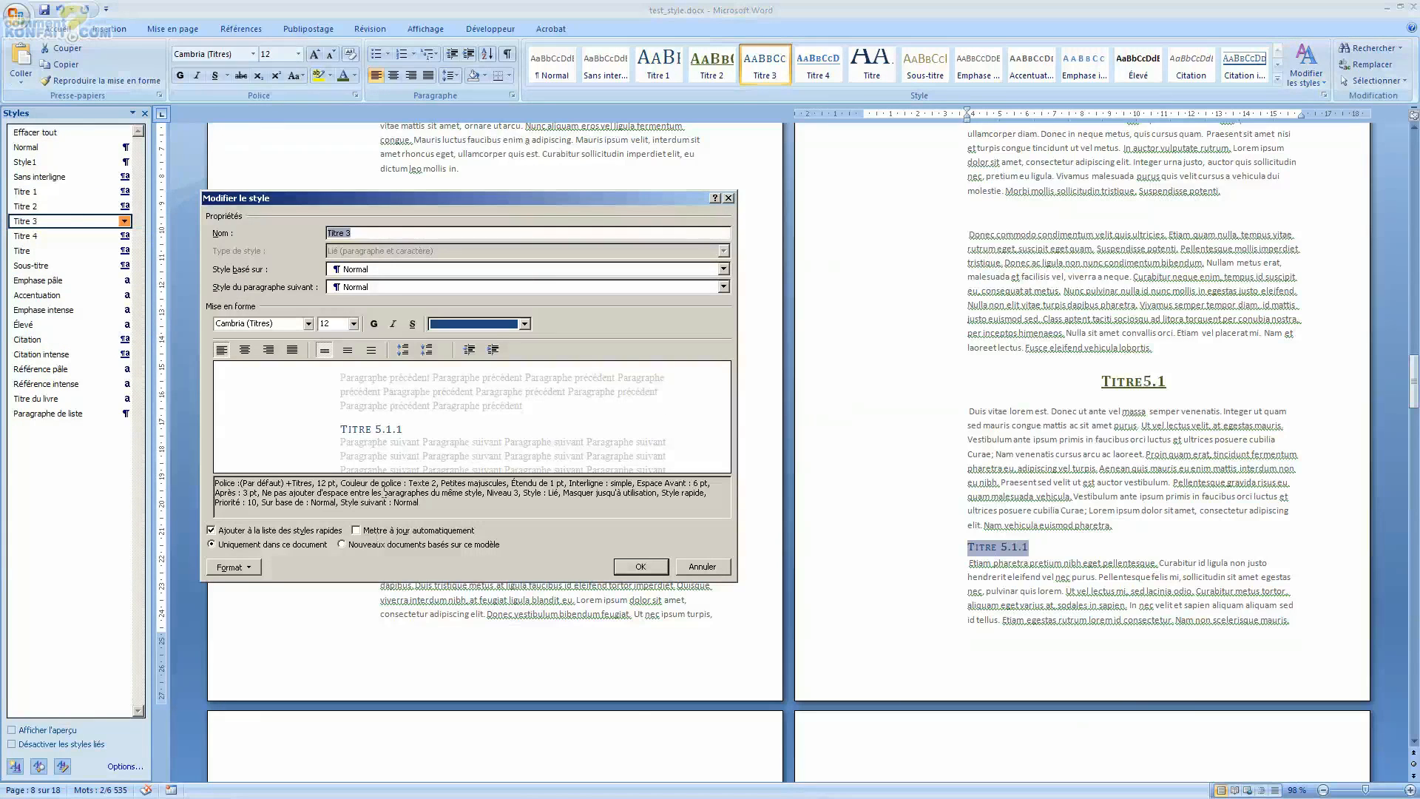
{"action": "left_click", "coordinate": [493, 352]}
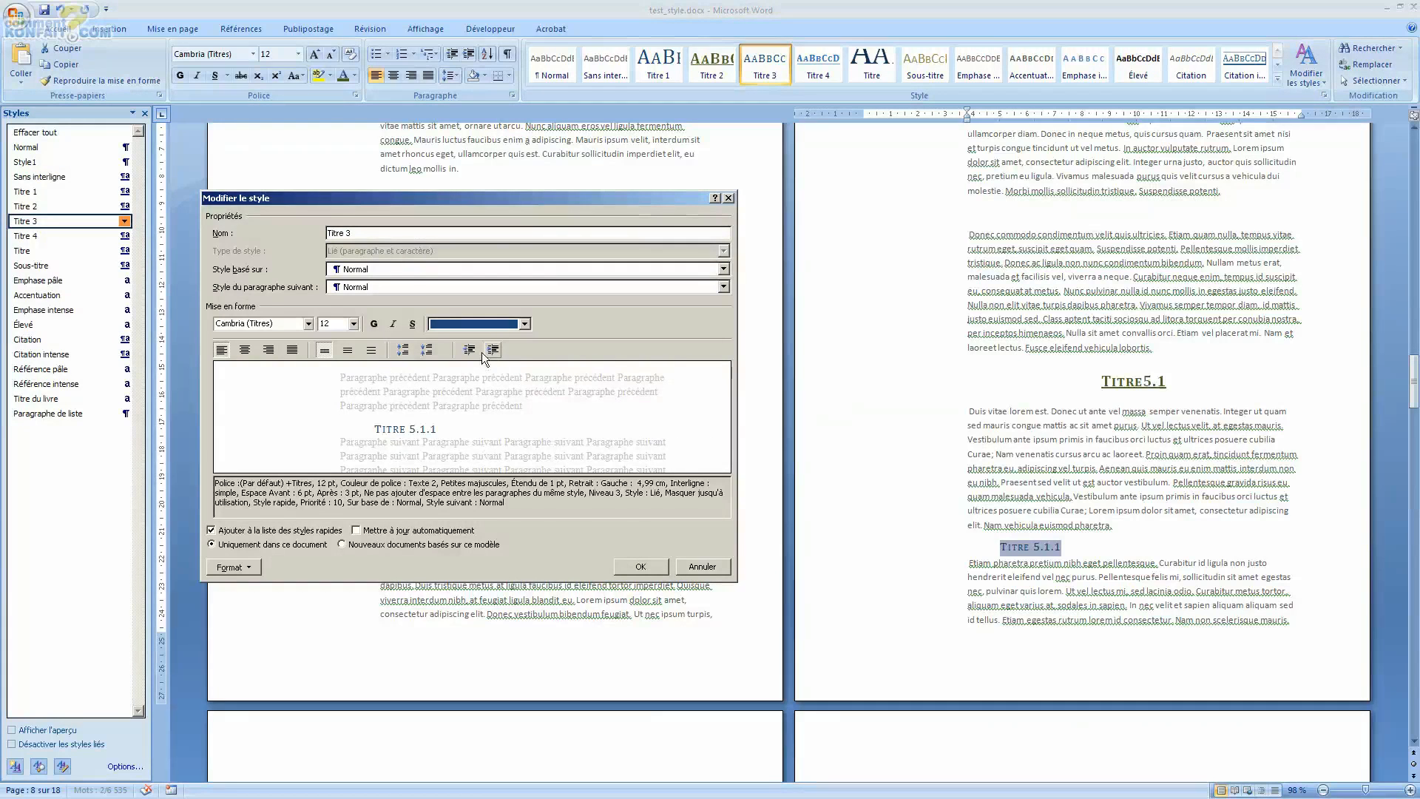
{"action": "left_click", "coordinate": [353, 323]}
{"action": "left_click", "coordinate": [337, 386]}
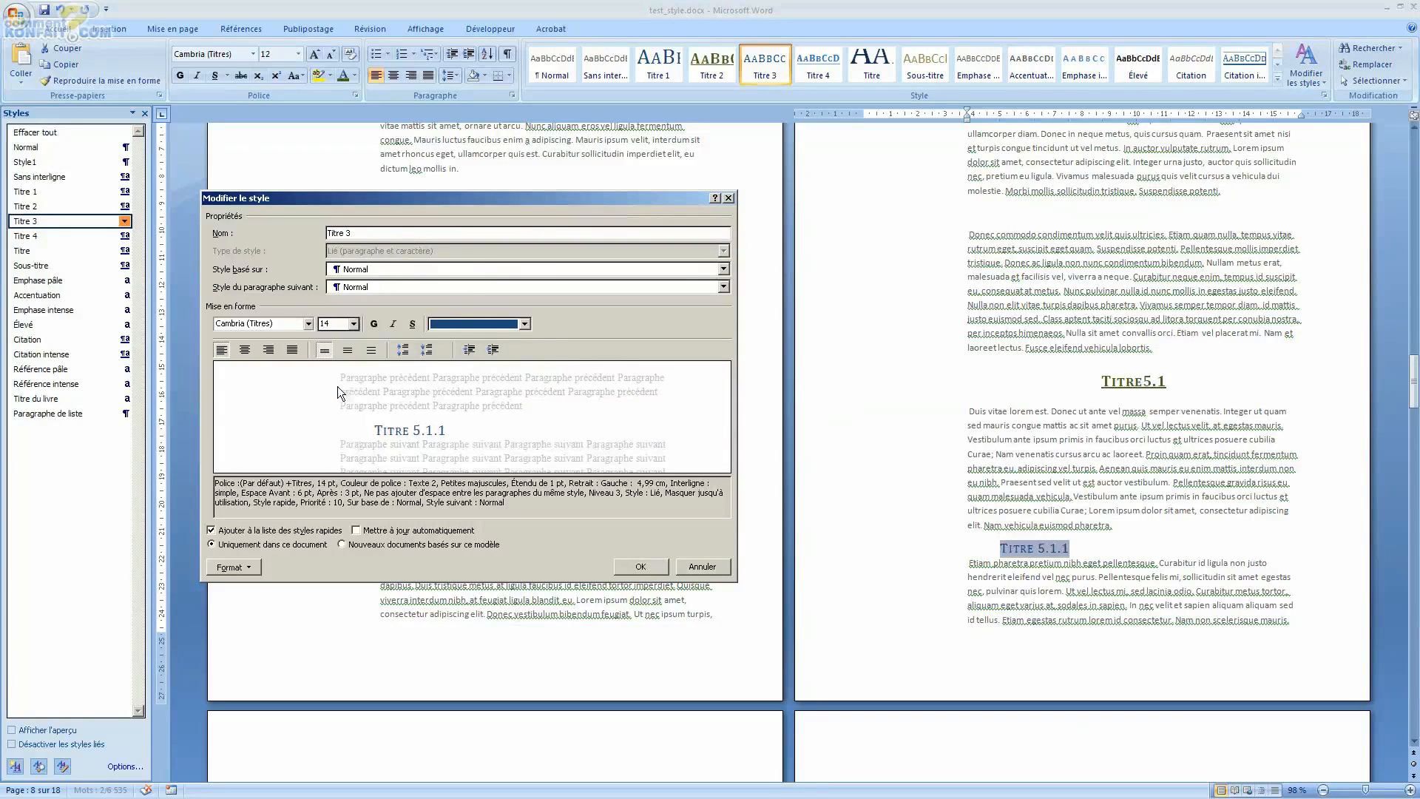
{"action": "left_click", "coordinate": [372, 325]}
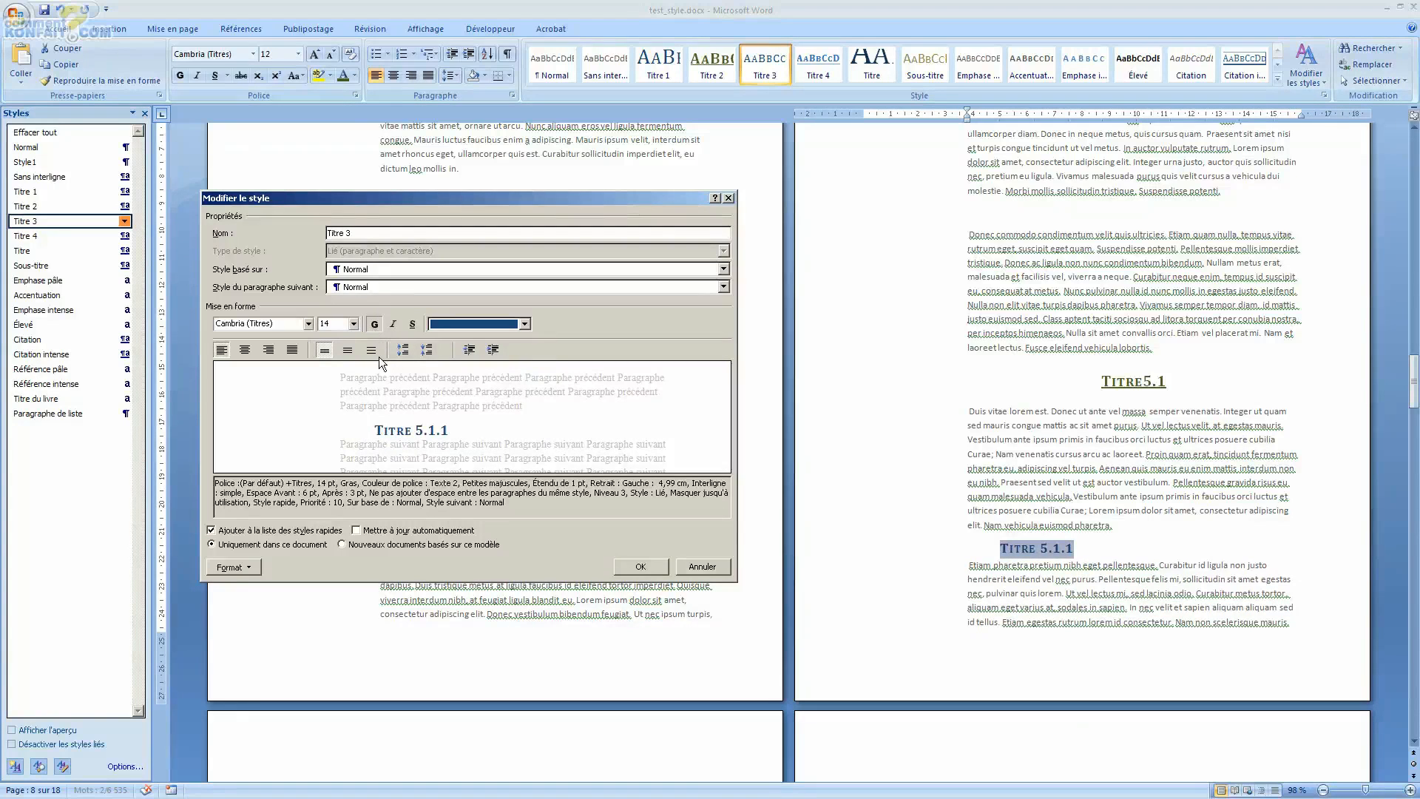
- Try the Relief, Empreinte and Contour font effects on the Titre 3 style, removing each one again
{"action": "left_click", "coordinate": [242, 563]}
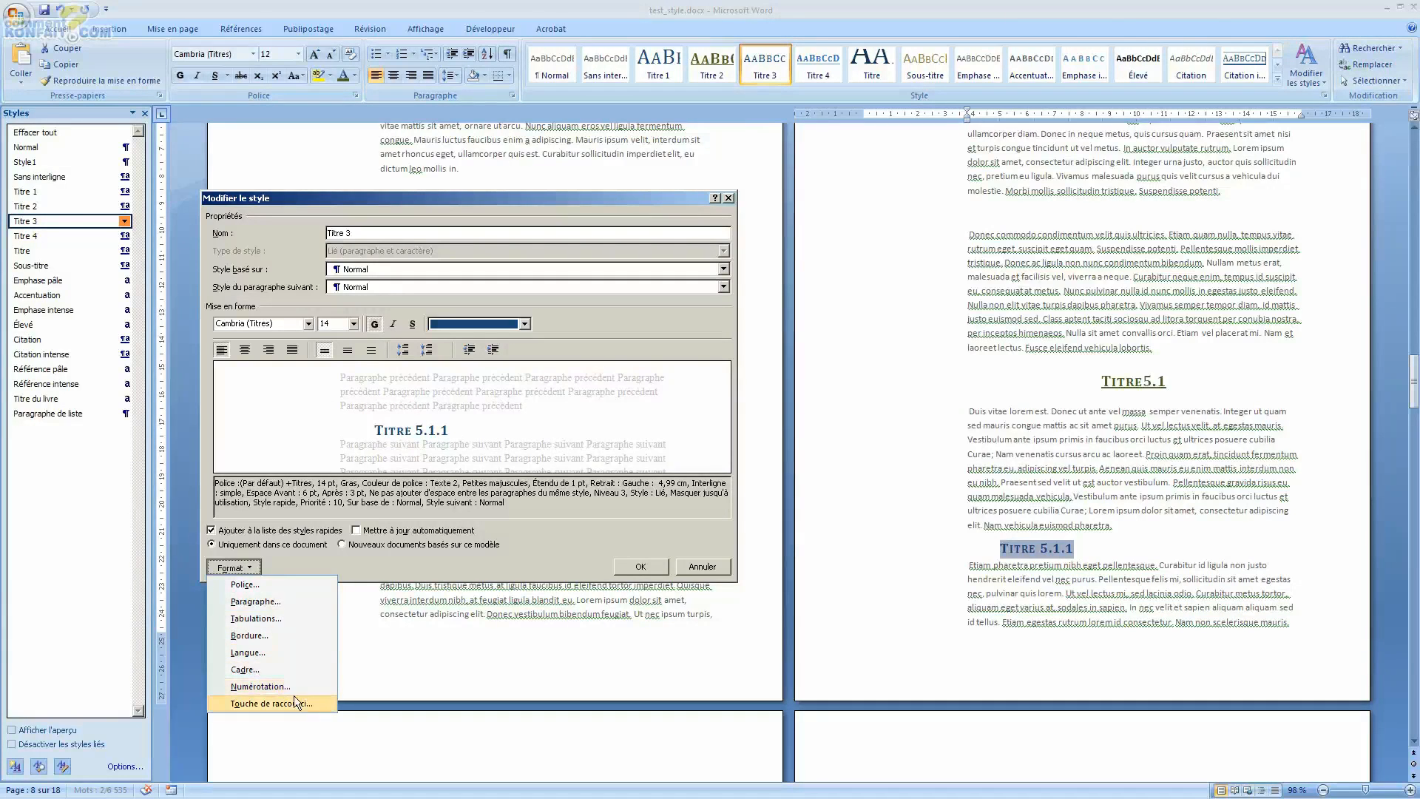
{"action": "left_click", "coordinate": [288, 584]}
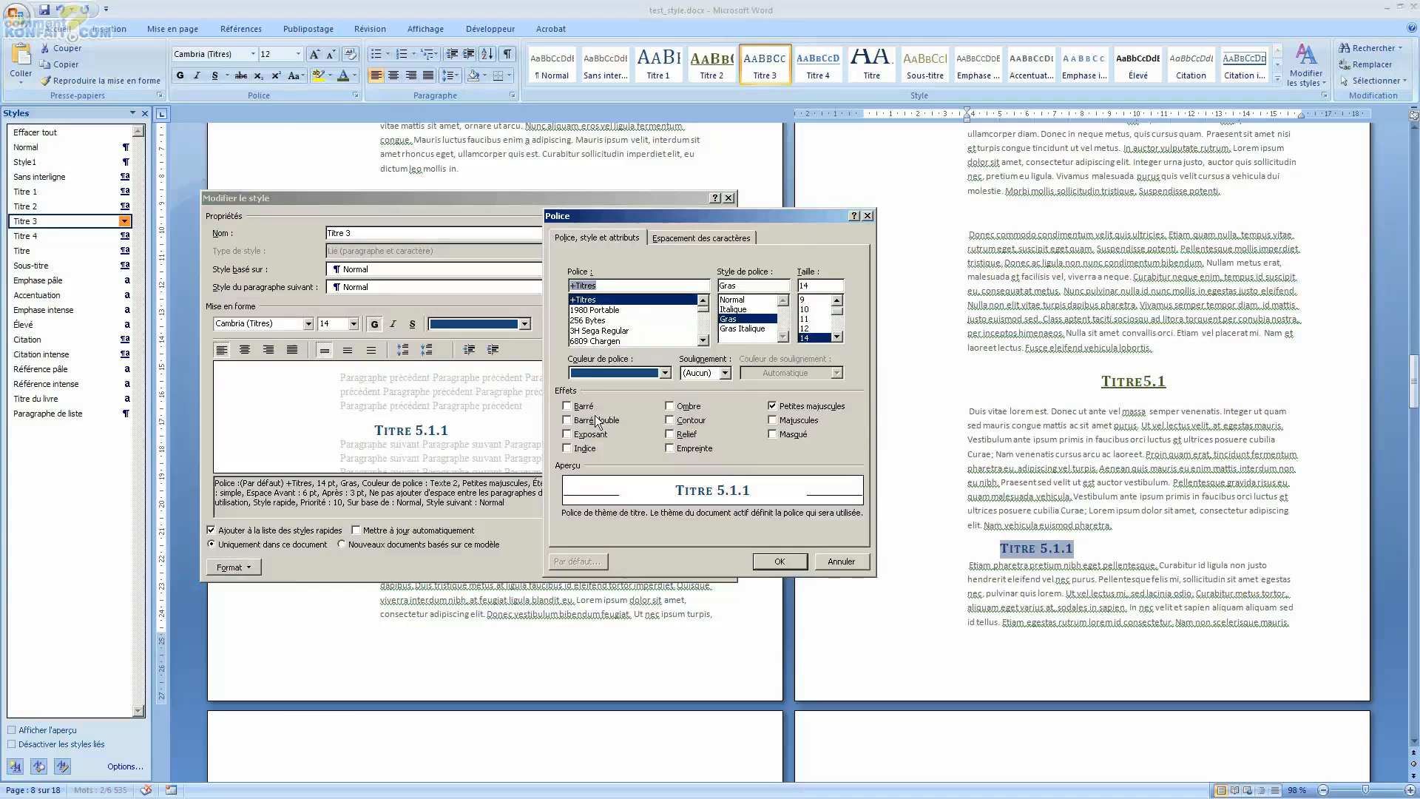
{"action": "left_click", "coordinate": [688, 435]}
{"action": "left_click", "coordinate": [686, 436]}
{"action": "left_click", "coordinate": [672, 449]}
{"action": "left_click", "coordinate": [668, 448]}
{"action": "left_click", "coordinate": [675, 421]}
{"action": "left_click", "coordinate": [673, 423]}
{"action": "left_click", "coordinate": [807, 338]}
{"action": "left_click", "coordinate": [779, 560]}
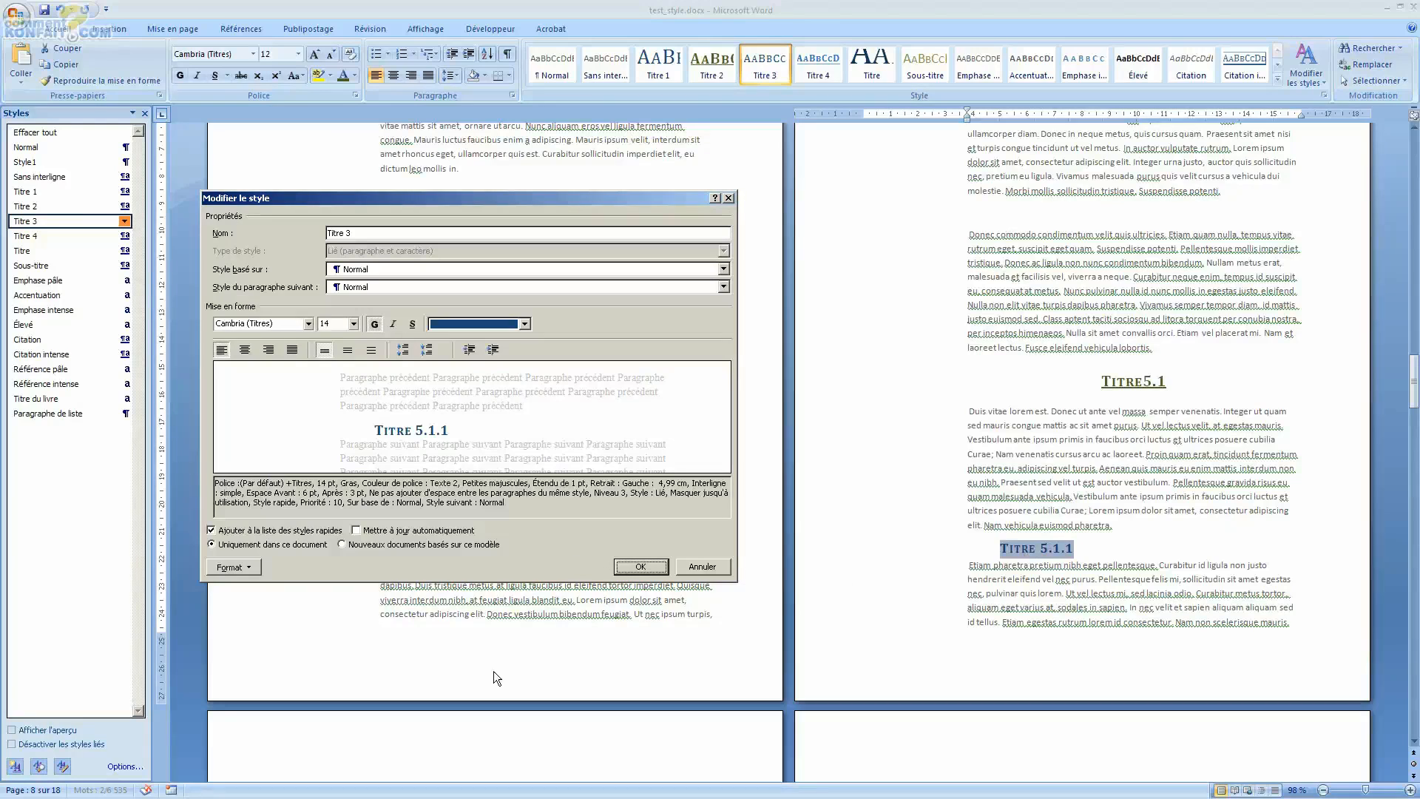
- Make the Titre 3 style italic and save the modified style
{"action": "left_click", "coordinate": [393, 324]}
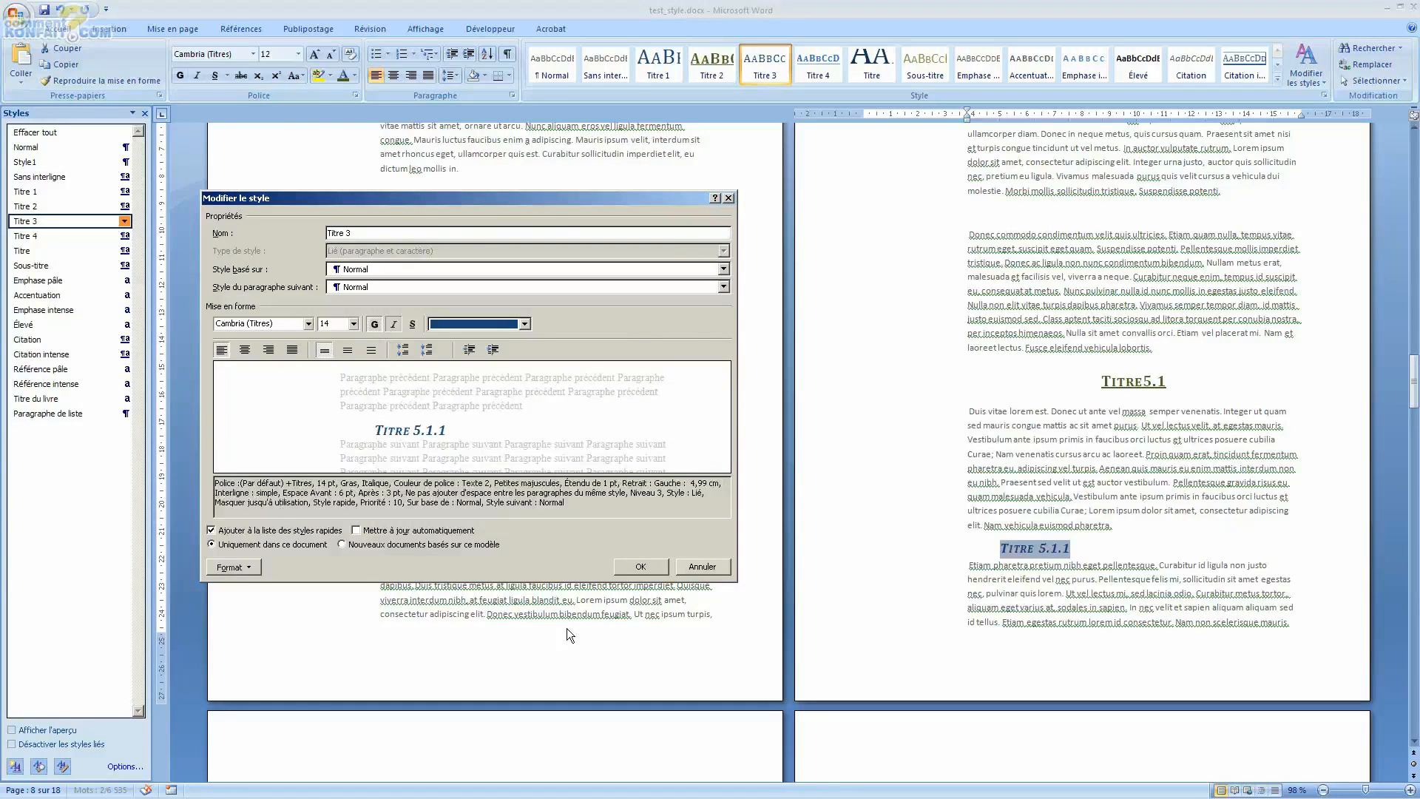
{"action": "left_click", "coordinate": [640, 566]}
{"action": "left_click", "coordinate": [1092, 497]}
- Find the unformatted "Titre 5.2.2" line and apply the Titre 3 style to it
{"action": "scroll", "coordinate": [1092, 497], "scroll_direction": "down", "scroll_amount": 13}
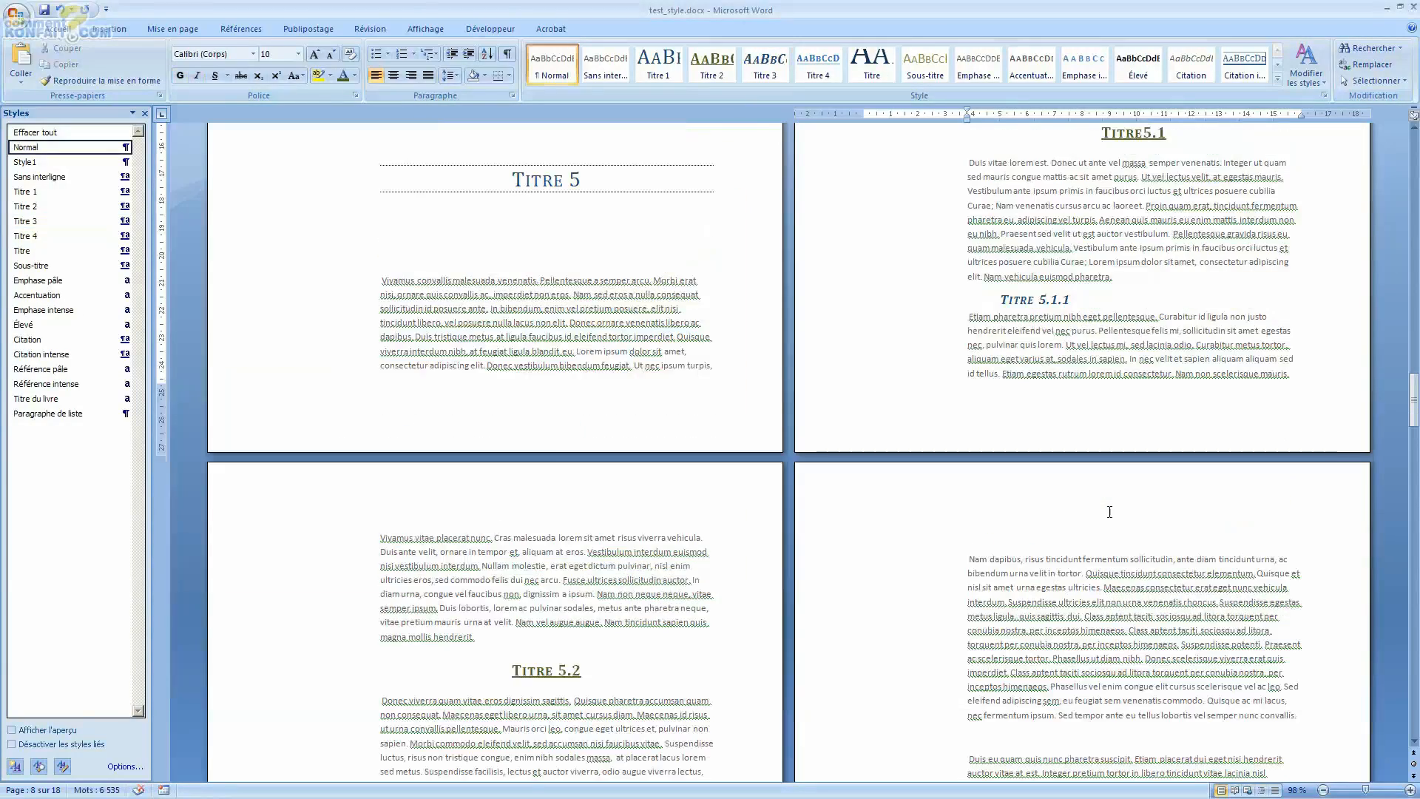
{"action": "scroll", "coordinate": [421, 586], "scroll_direction": "down", "scroll_amount": 4}
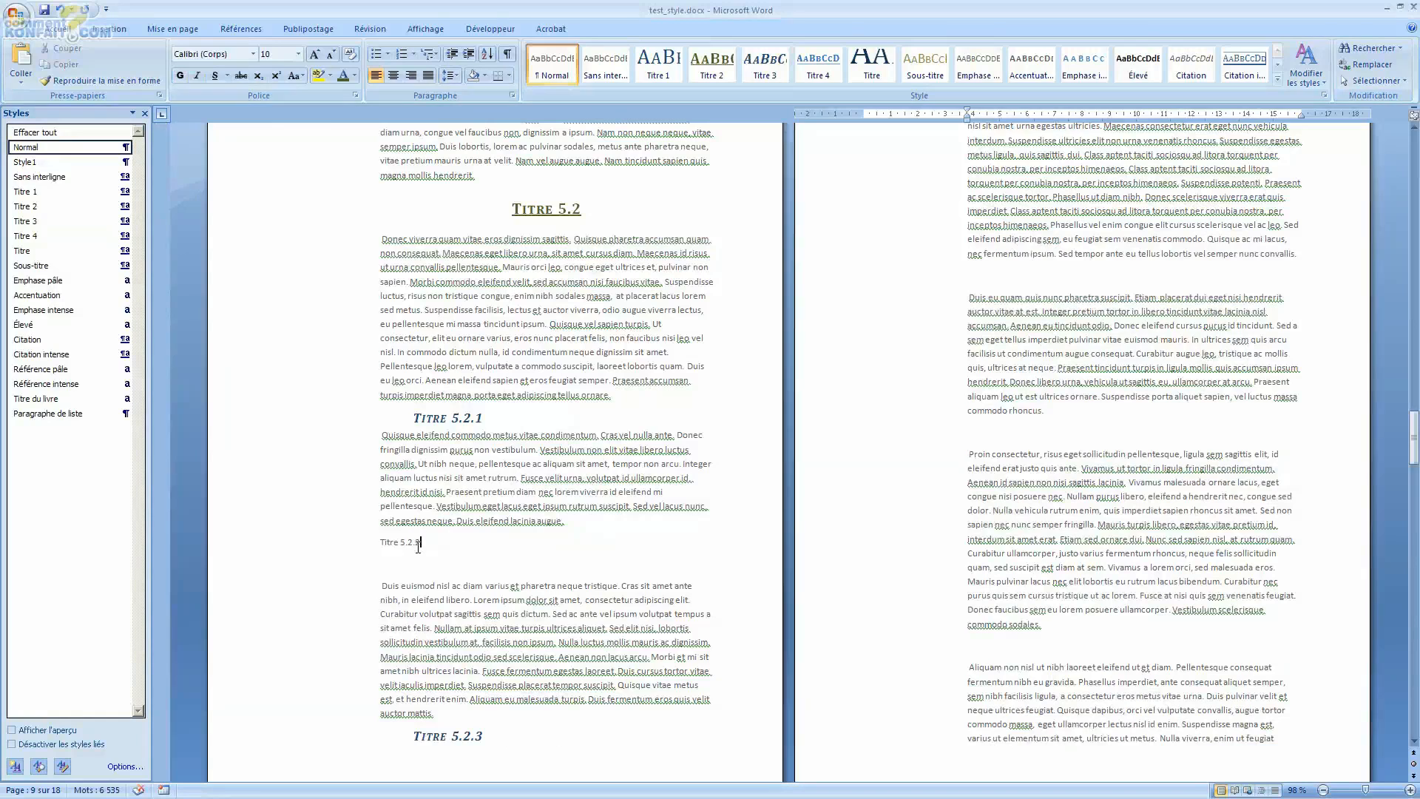
{"action": "left_click_drag", "start_coordinate": [421, 545], "coordinate": [391, 552]}
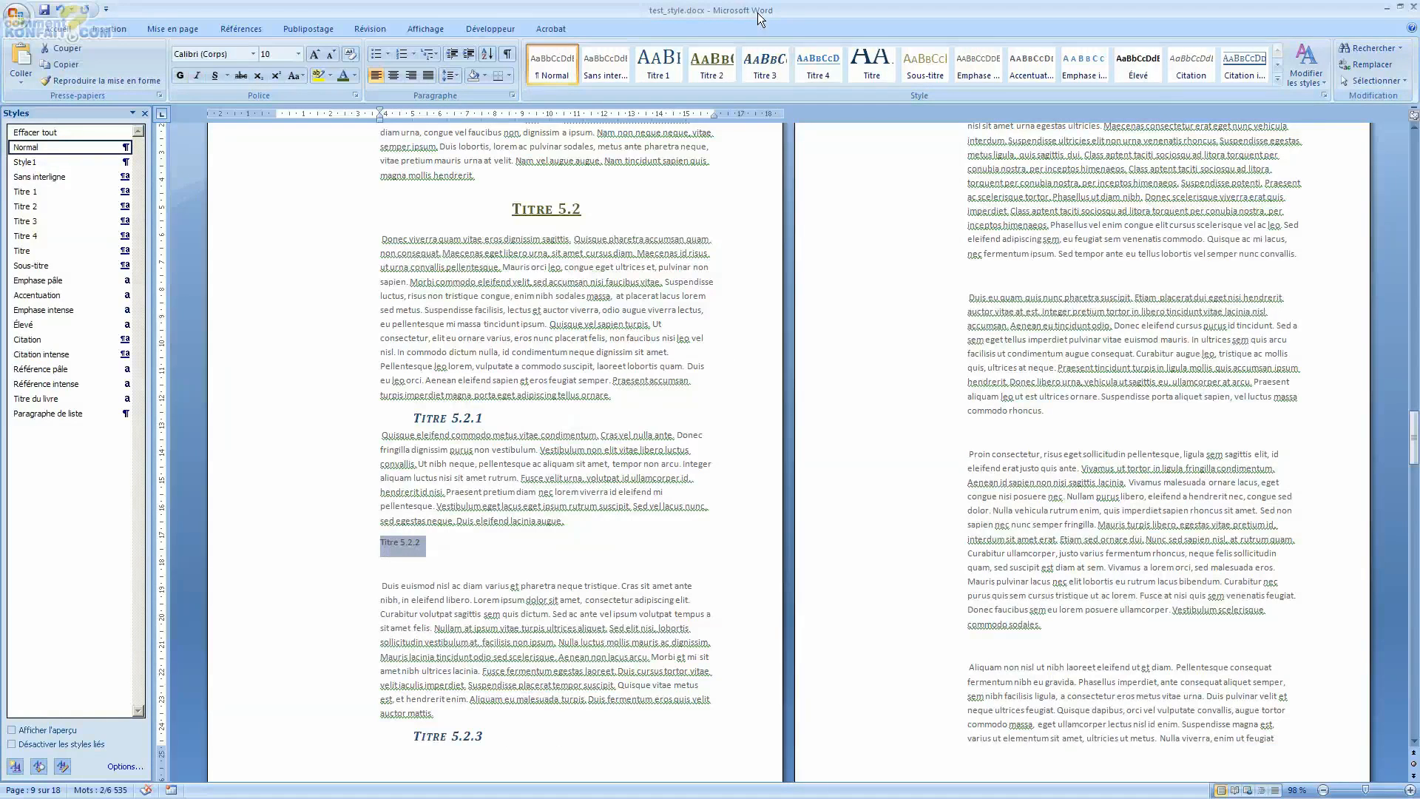
{"action": "left_click", "coordinate": [769, 55]}
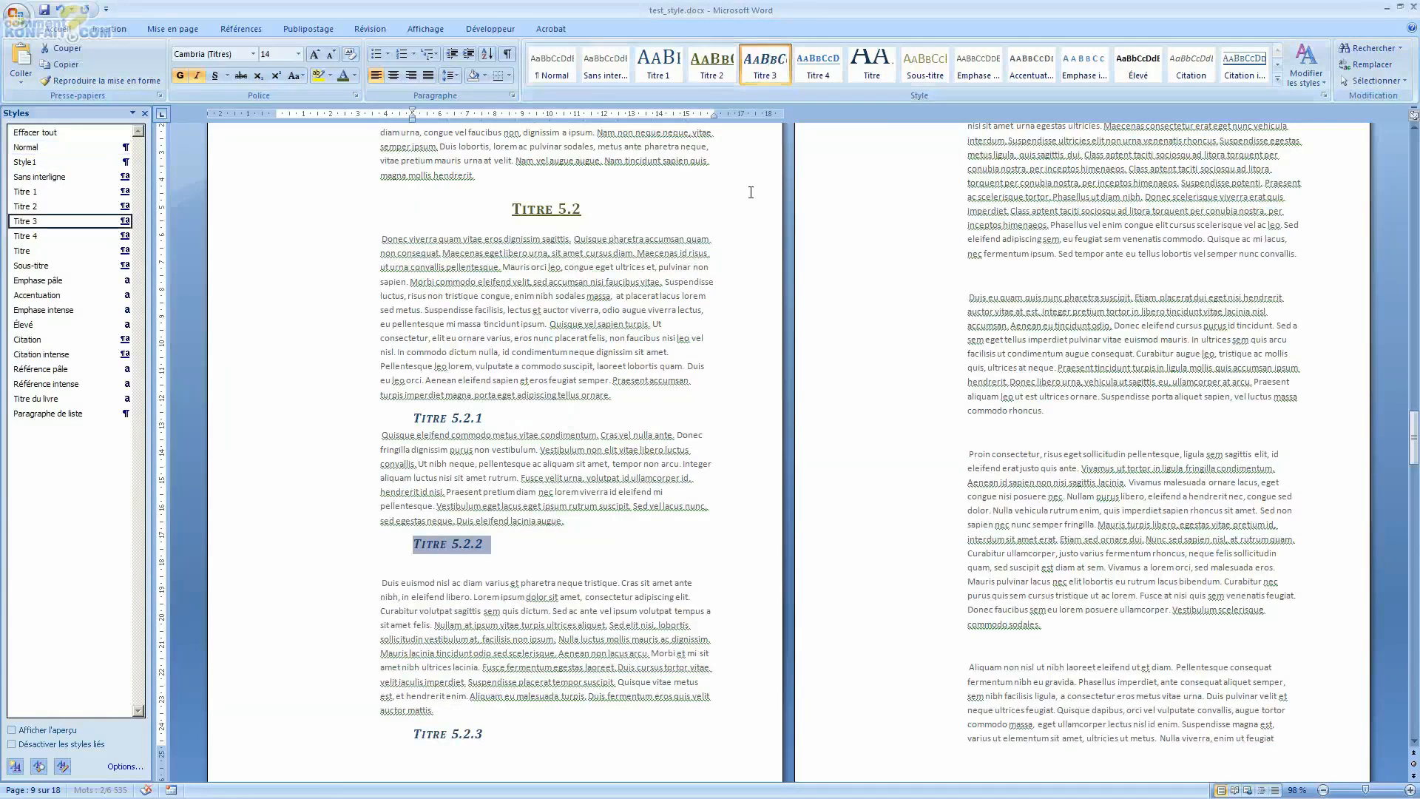
{"action": "scroll", "coordinate": [697, 256], "scroll_direction": "down", "scroll_amount": 15}
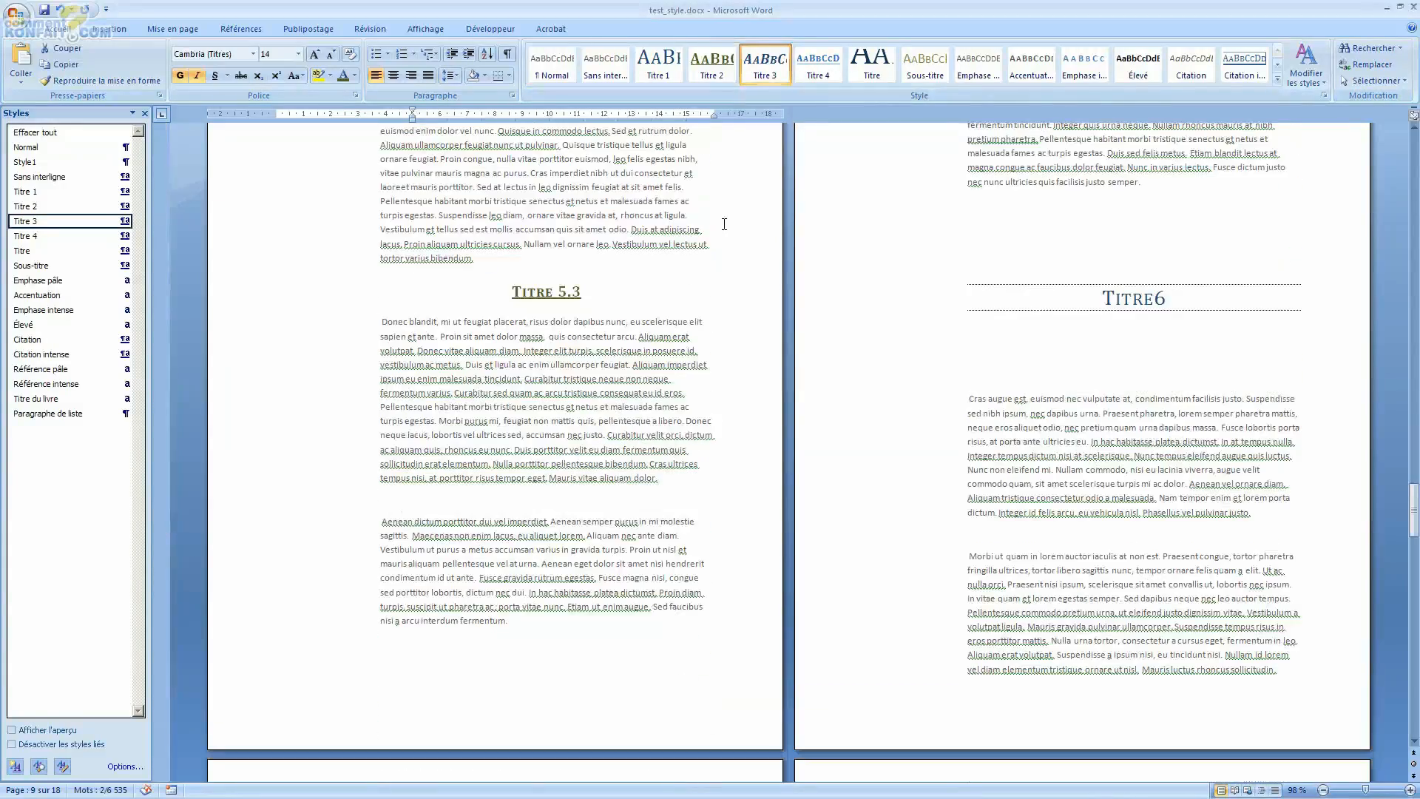
{"action": "scroll", "coordinate": [1107, 210], "scroll_direction": "up", "scroll_amount": 3}
{"action": "scroll", "coordinate": [1079, 236], "scroll_direction": "down", "scroll_amount": 10}
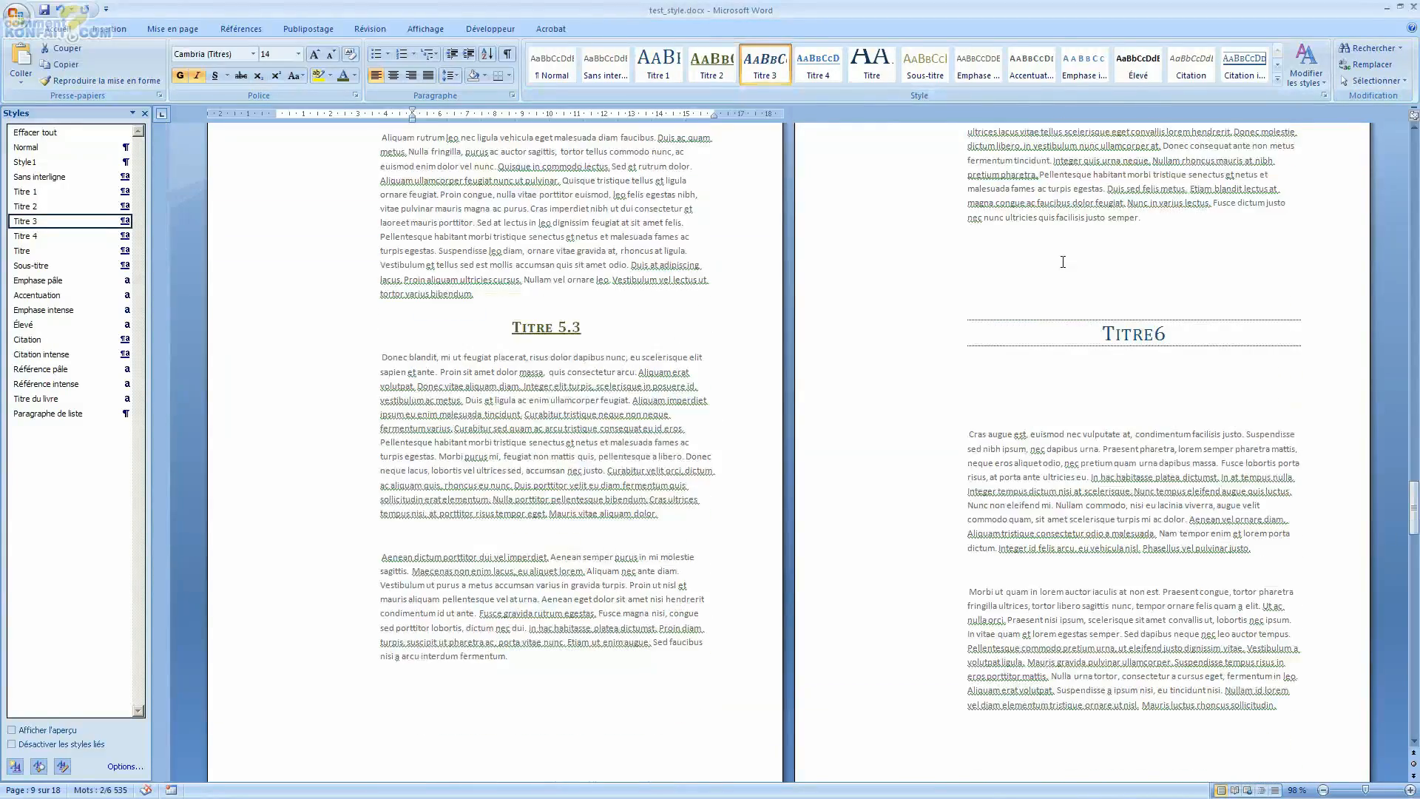
{"action": "scroll", "coordinate": [1062, 251], "scroll_direction": "down", "scroll_amount": 10}
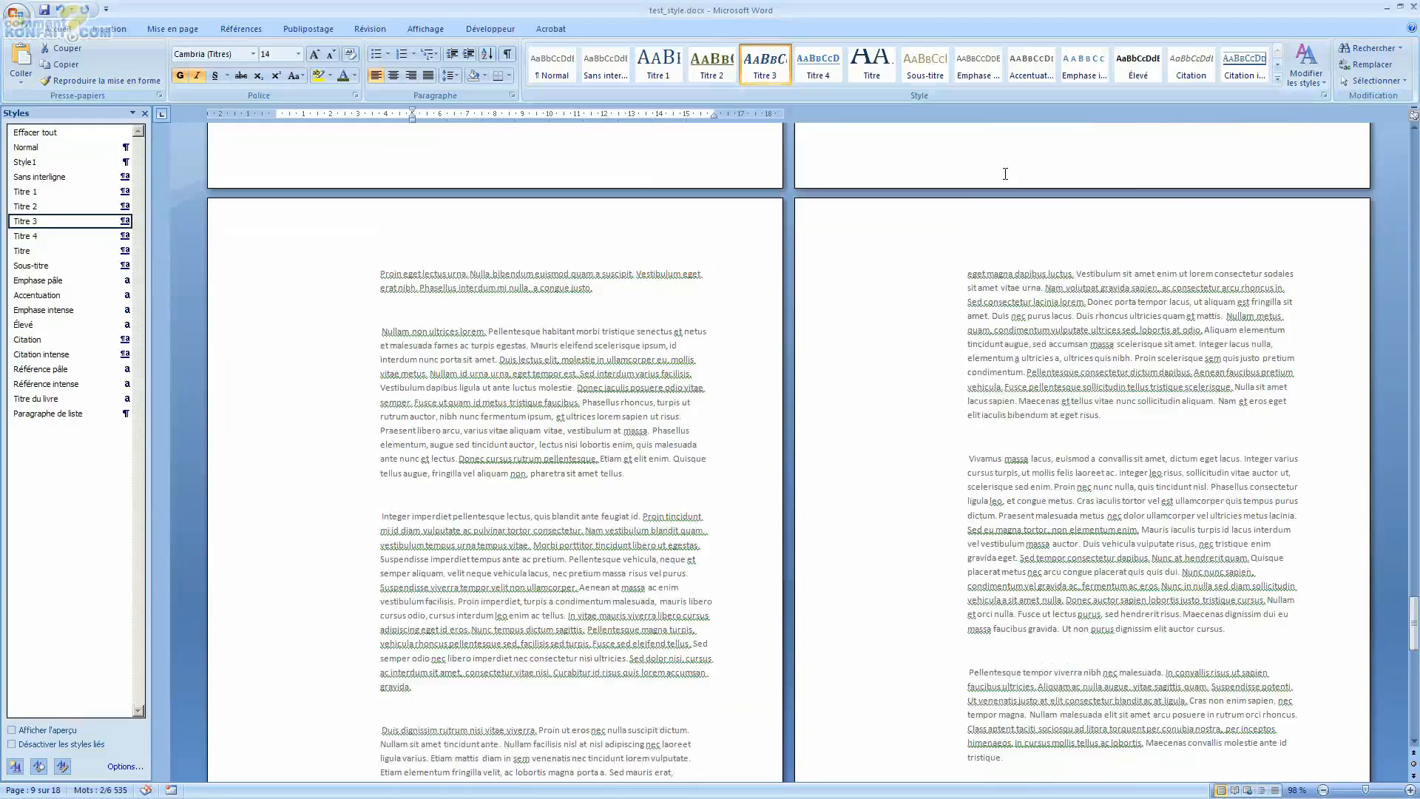
{"action": "scroll", "coordinate": [1041, 270], "scroll_direction": "up", "scroll_amount": 8}
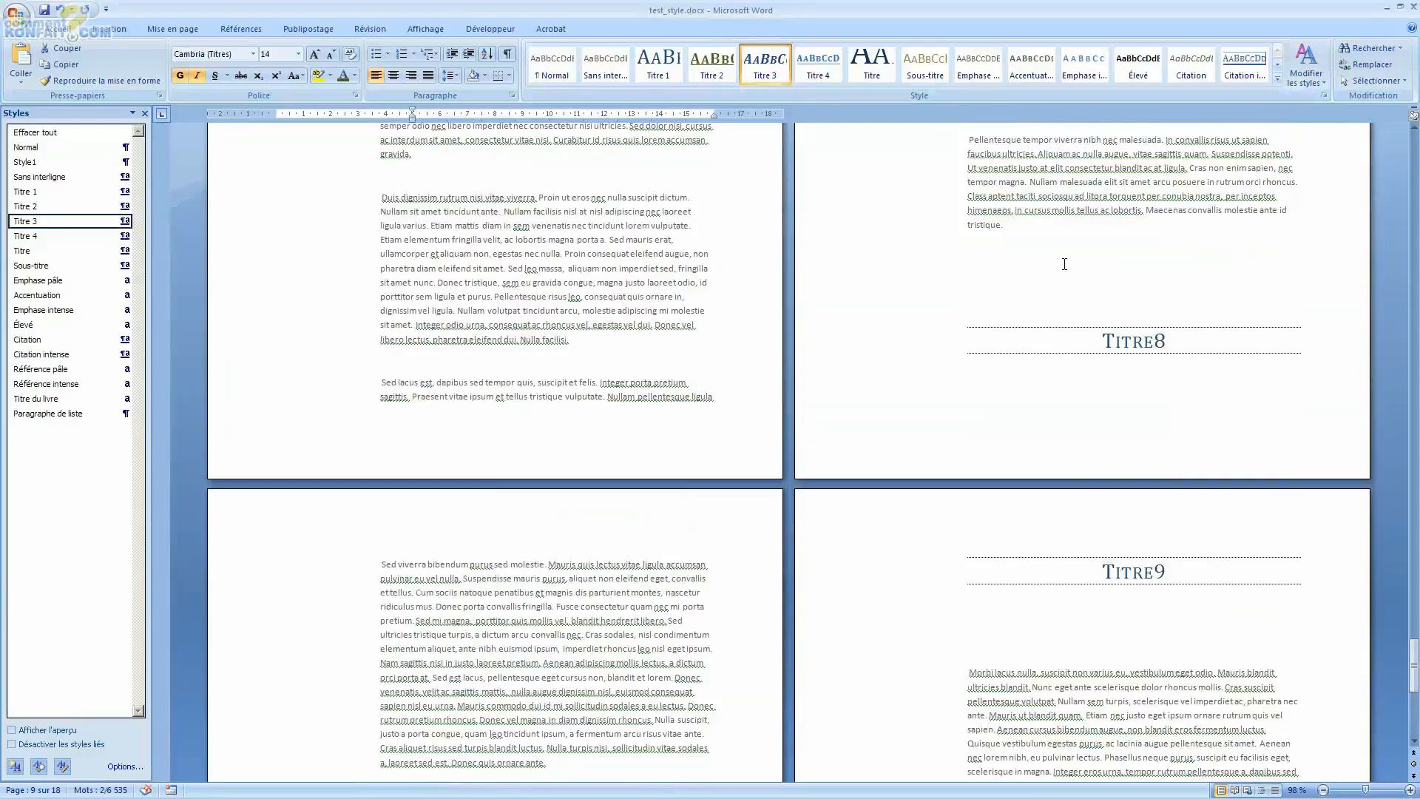
{"action": "scroll", "coordinate": [1057, 262], "scroll_direction": "up", "scroll_amount": 10}
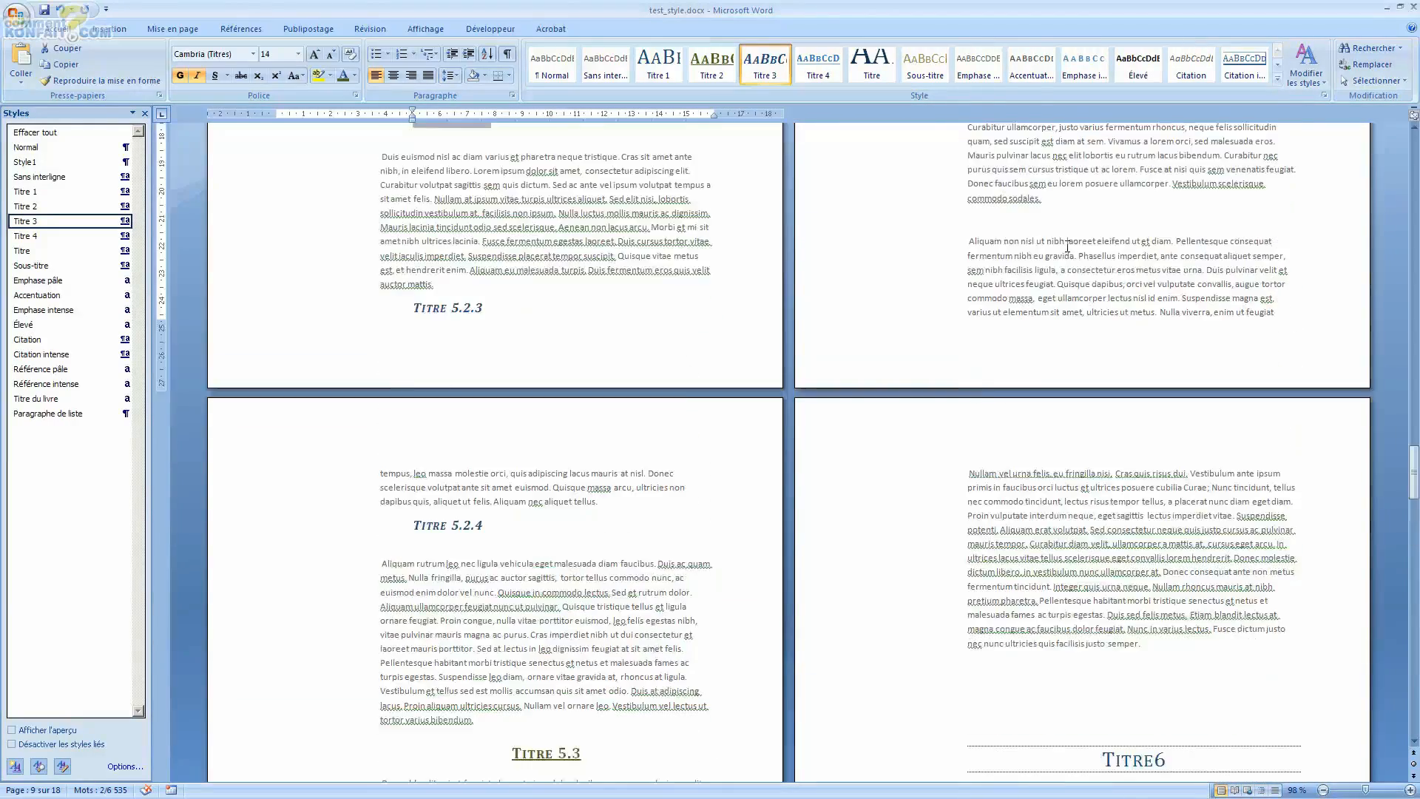
- Save the document's customised styles as a quick style set named style_commentkonfait
{"action": "left_click", "coordinate": [1321, 82]}
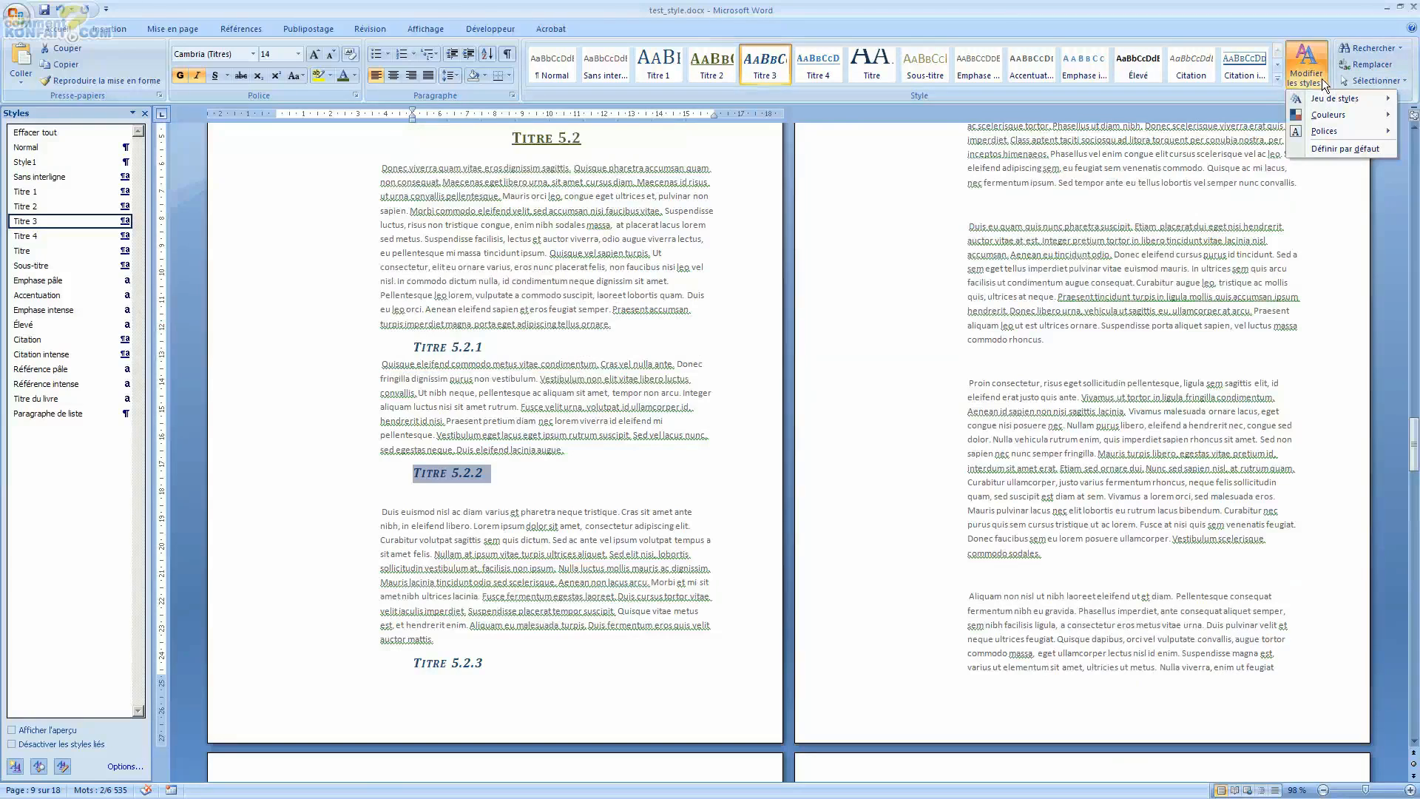
{"action": "mouse_move", "coordinate": [1329, 118]}
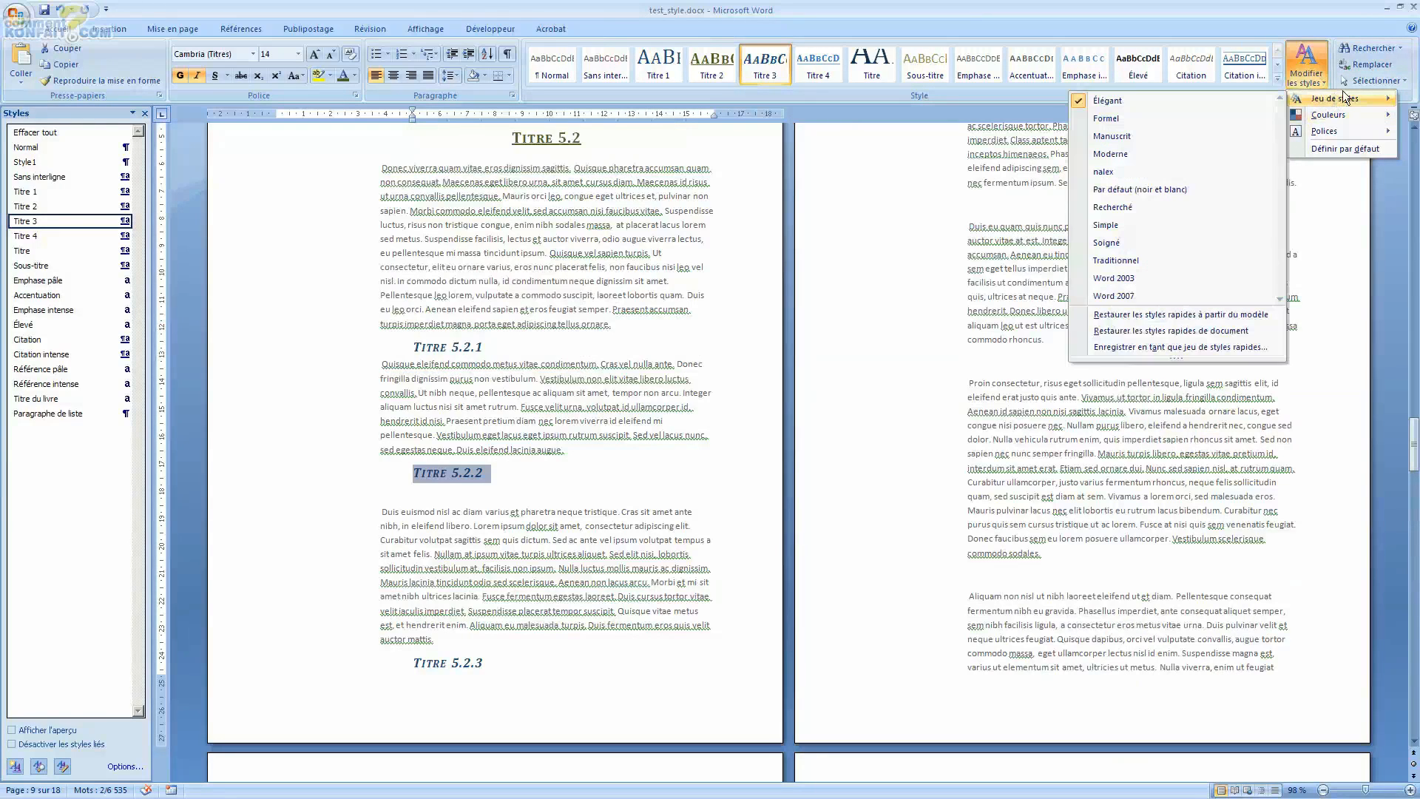
{"action": "left_click", "coordinate": [1218, 347]}
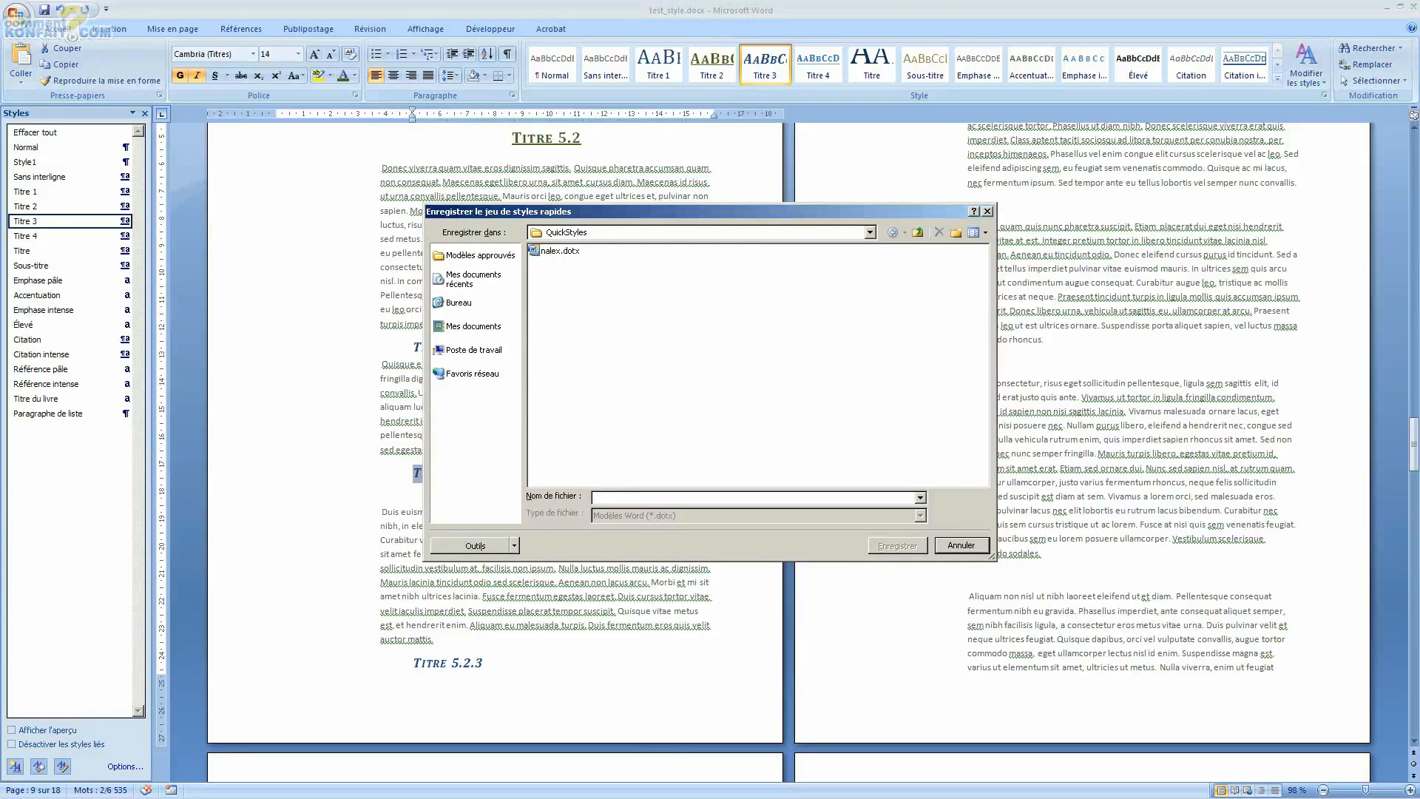
{"action": "type", "text": "style_te"}
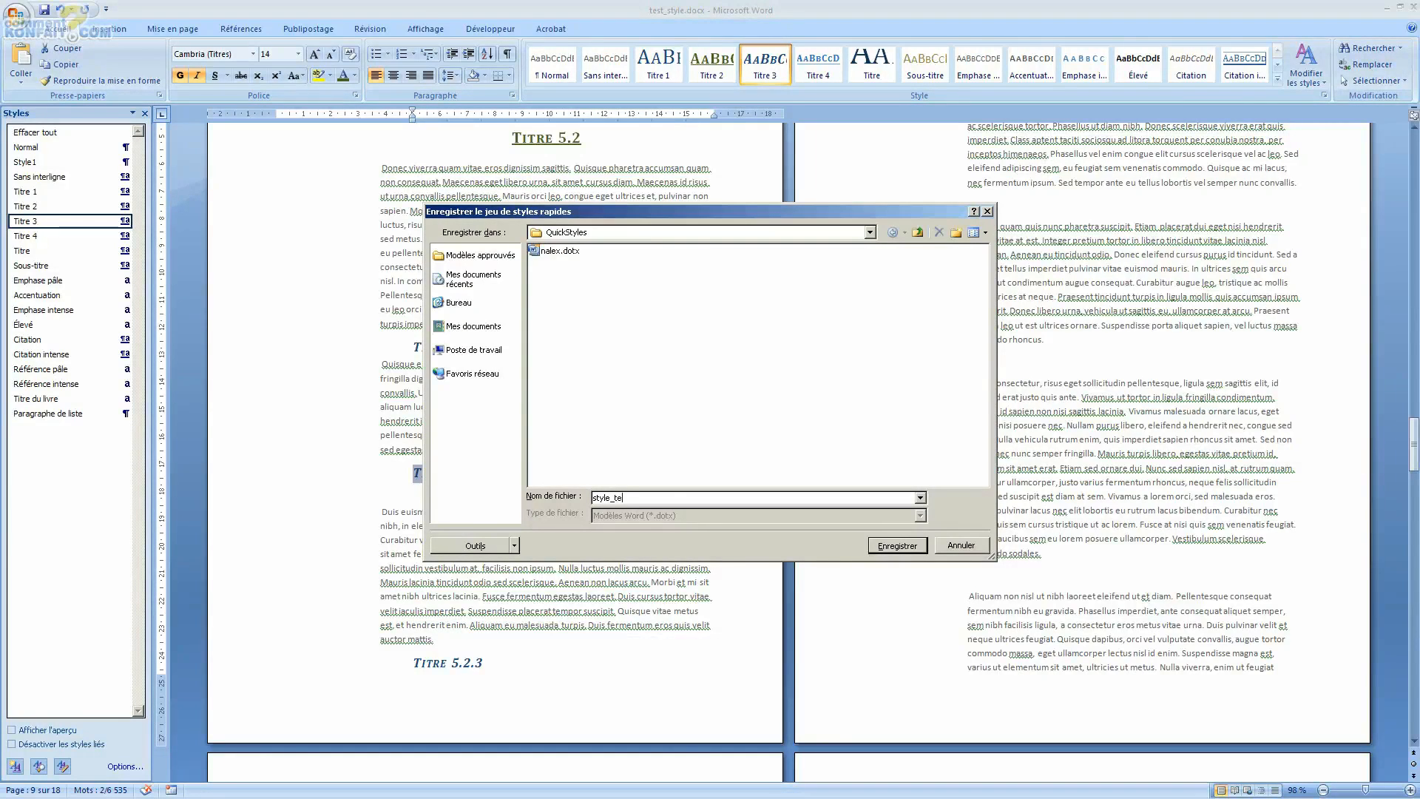
{"action": "key", "text": "BackSpace"}
{"action": "type", "text": "commentaire"}
{"action": "key", "text": "Return"}
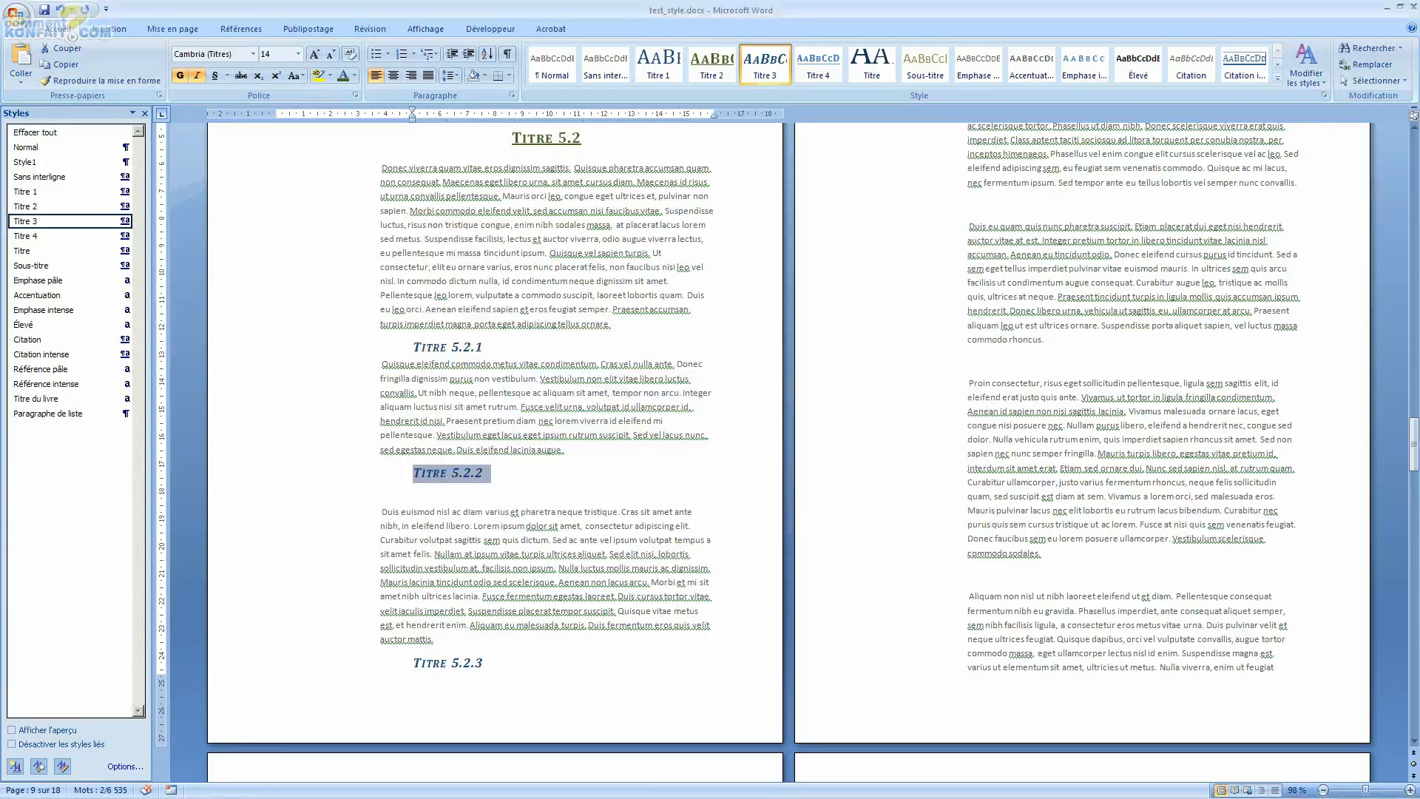
- Check the available style sets for style_commentkonfait and return to the document's cover page
{"action": "left_click", "coordinate": [1306, 70]}
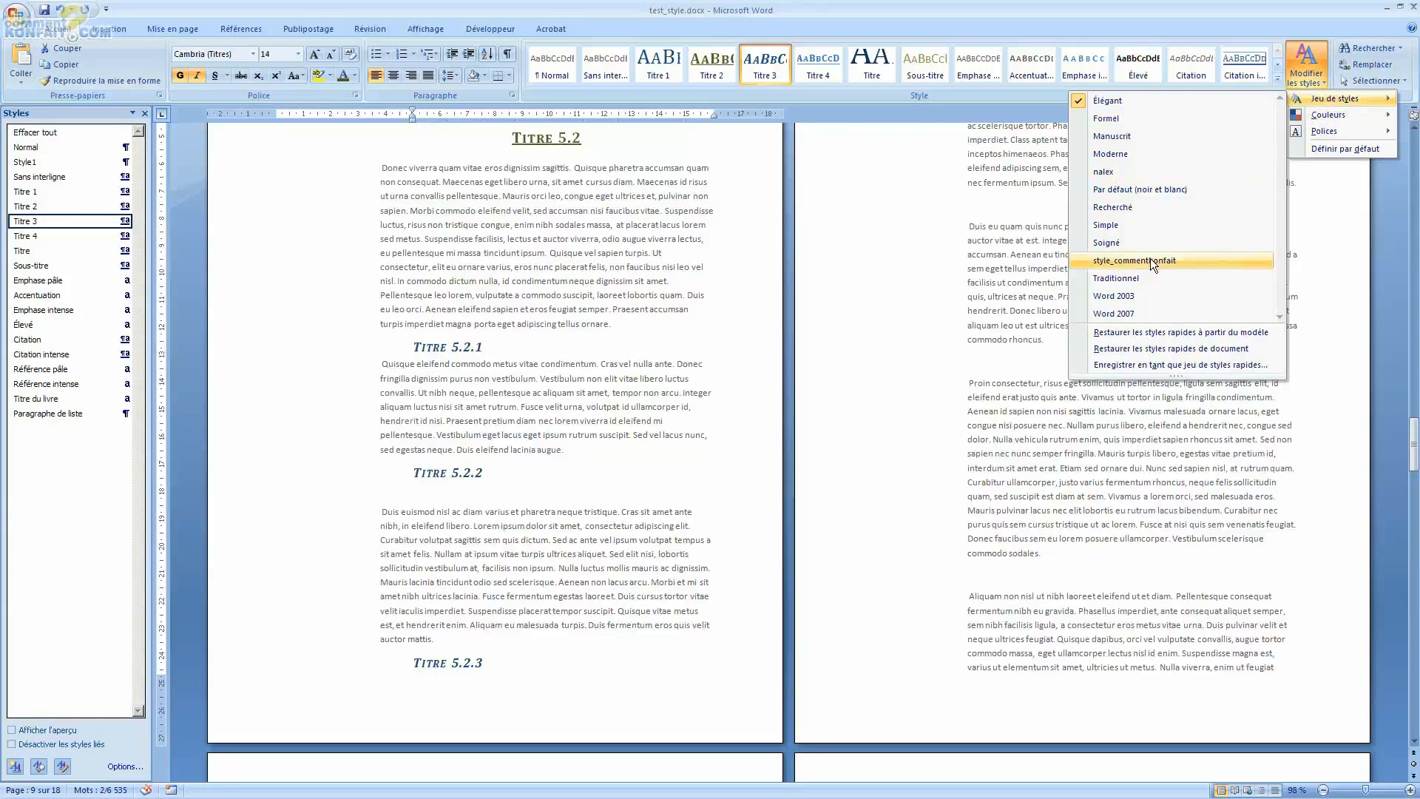
{"action": "left_click", "coordinate": [1151, 261]}
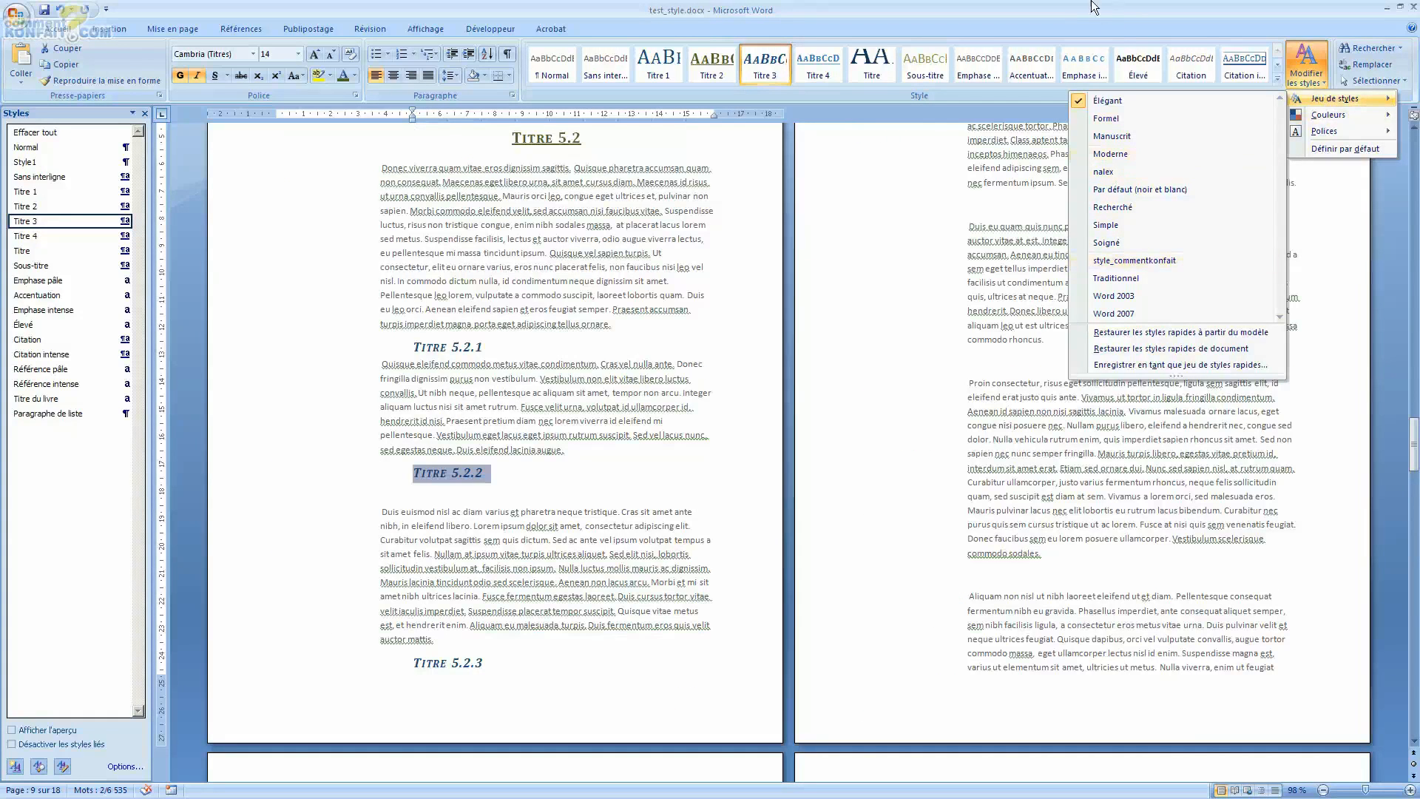
{"action": "left_click", "coordinate": [315, 285]}
{"action": "scroll", "coordinate": [695, 239], "scroll_direction": "up", "scroll_amount": 10}
{"action": "scroll", "coordinate": [695, 239], "scroll_direction": "up", "scroll_amount": 20}
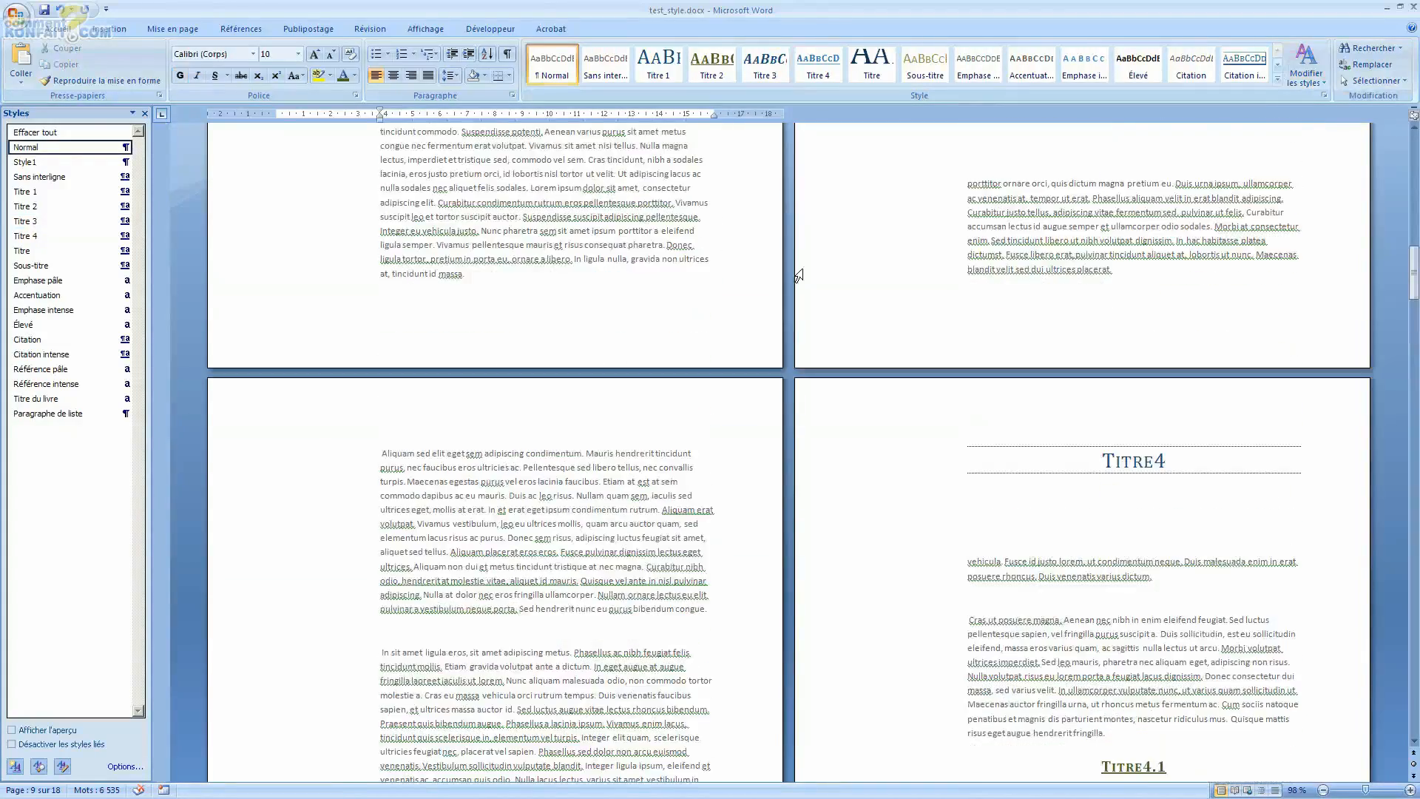
{"action": "scroll", "coordinate": [807, 315], "scroll_direction": "up", "scroll_amount": 2}
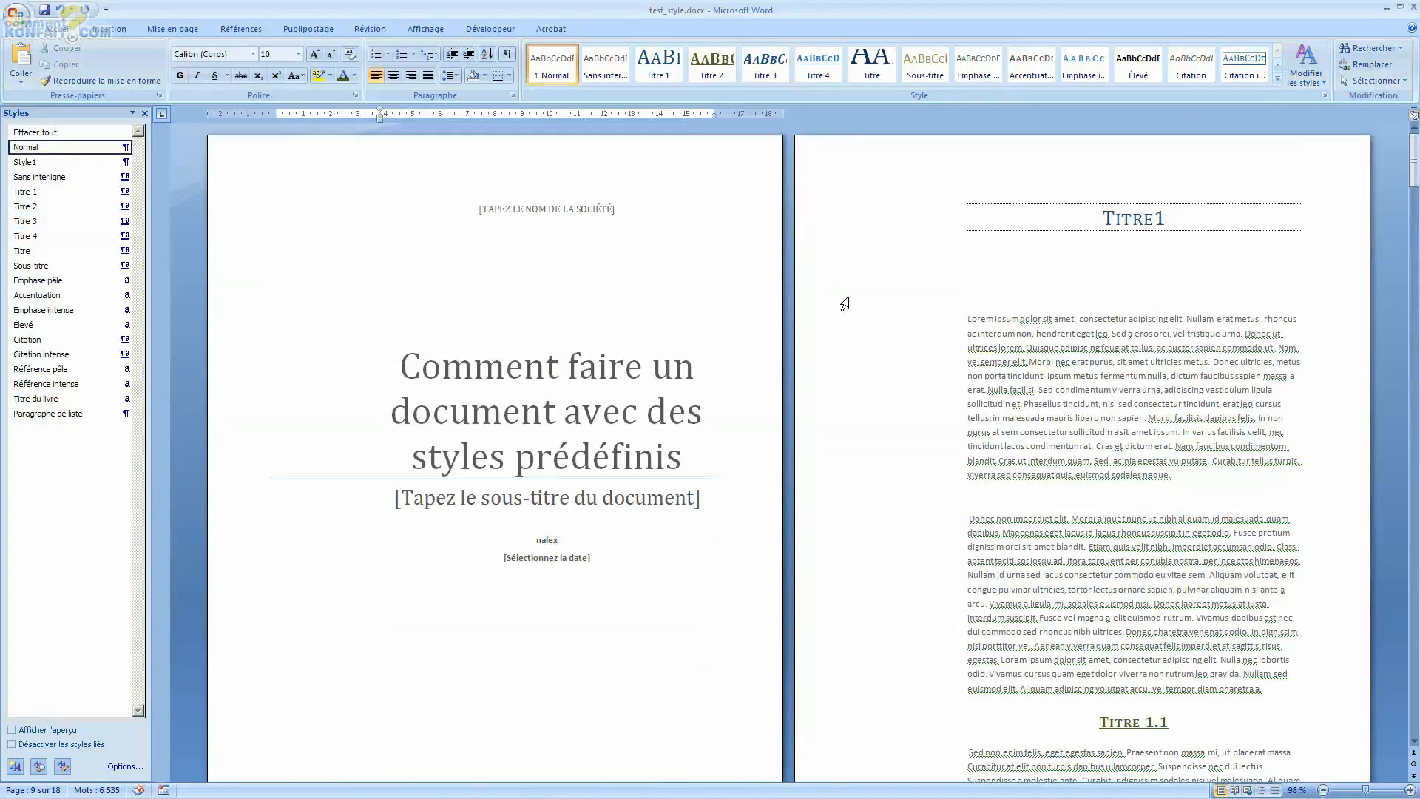